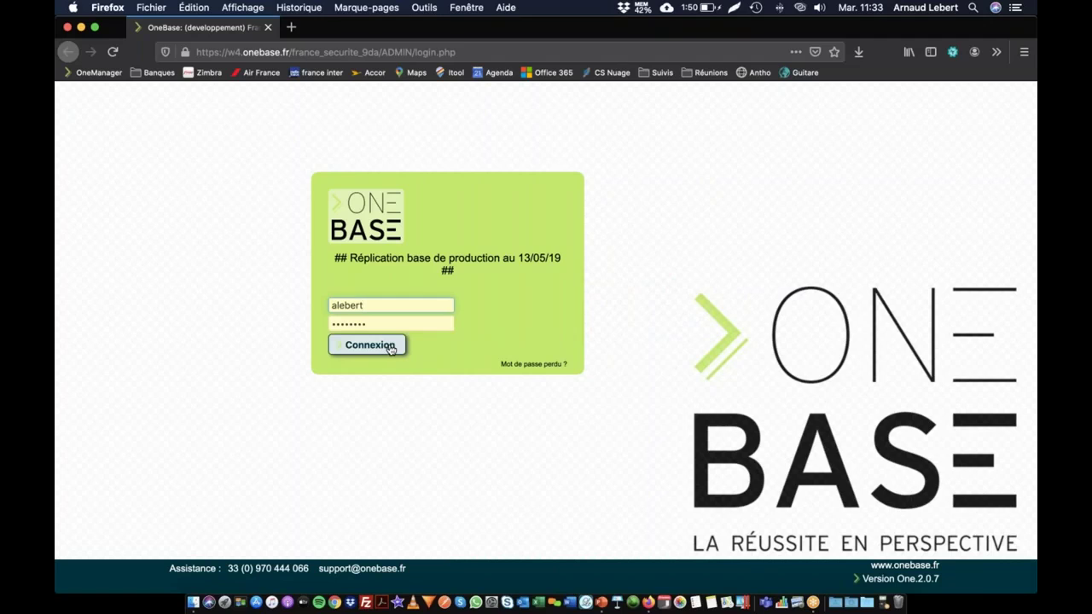
- Log in to the database administration and open the workflow settings
{"action": "left_click", "coordinate": [389, 349]}
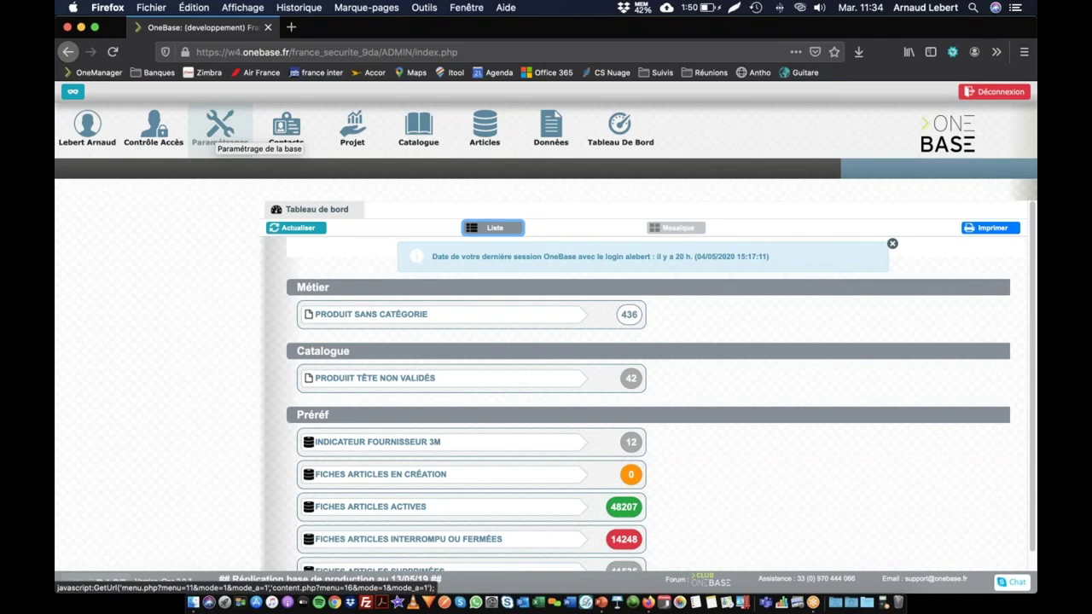
{"action": "left_click", "coordinate": [221, 130]}
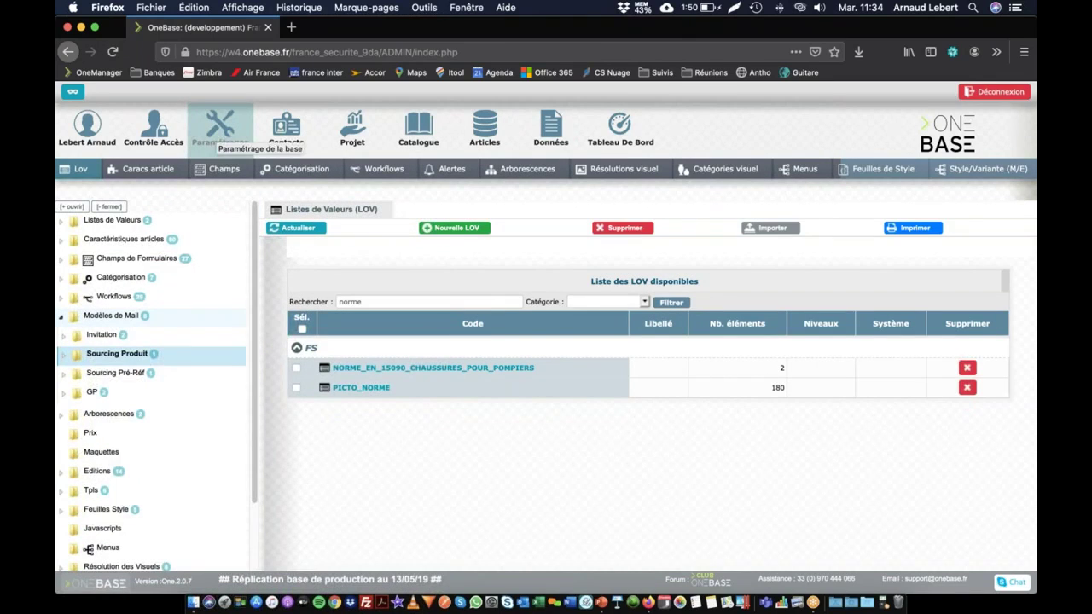
{"action": "left_click", "coordinate": [384, 171]}
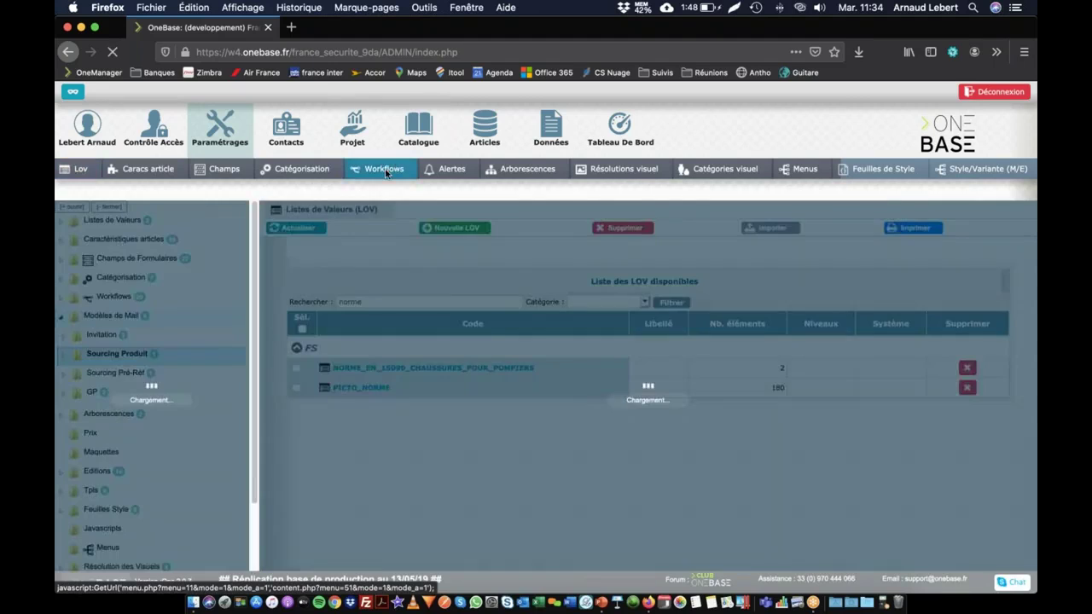
- Find the CONTACT entity in the workflow list and open its workflow
{"action": "scroll", "coordinate": [349, 410], "scroll_direction": "down", "scroll_amount": 3}
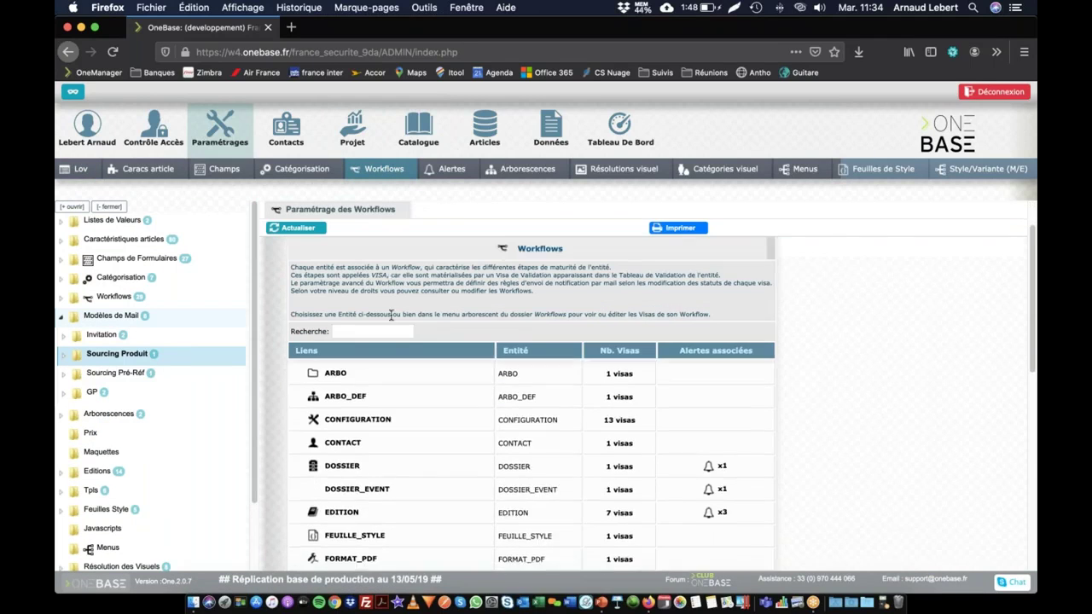
{"action": "scroll", "coordinate": [348, 416], "scroll_direction": "down", "scroll_amount": 5}
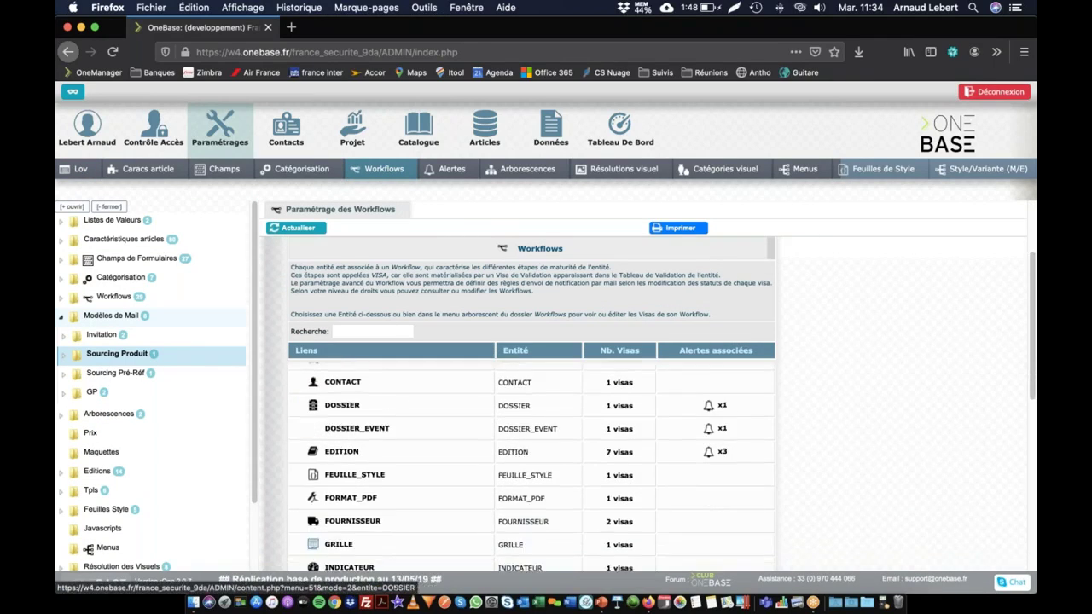
{"action": "scroll", "coordinate": [346, 434], "scroll_direction": "up", "scroll_amount": 6}
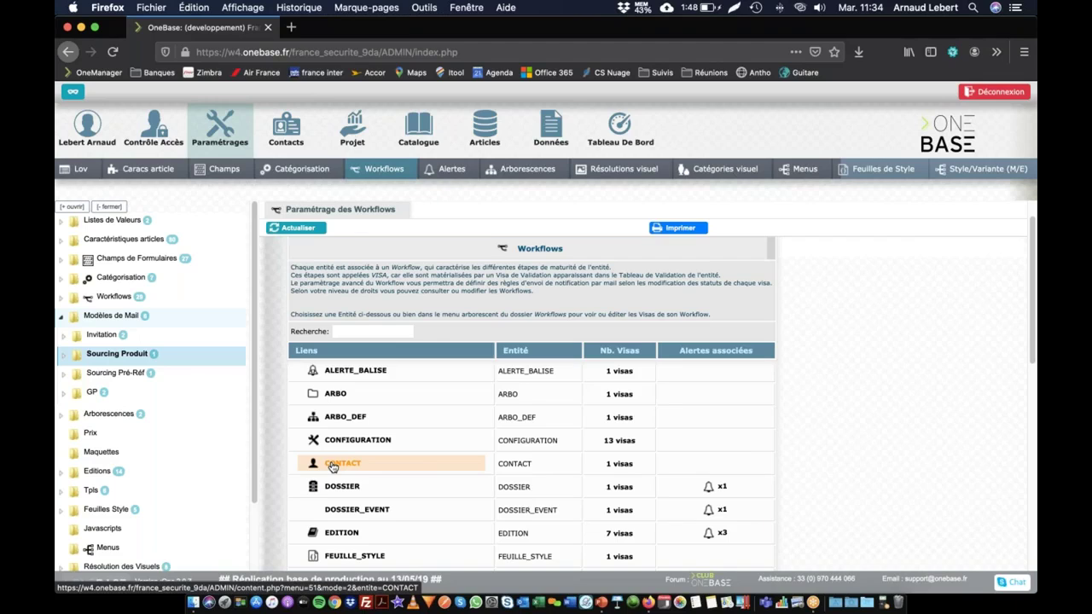
{"action": "left_click", "coordinate": [332, 466]}
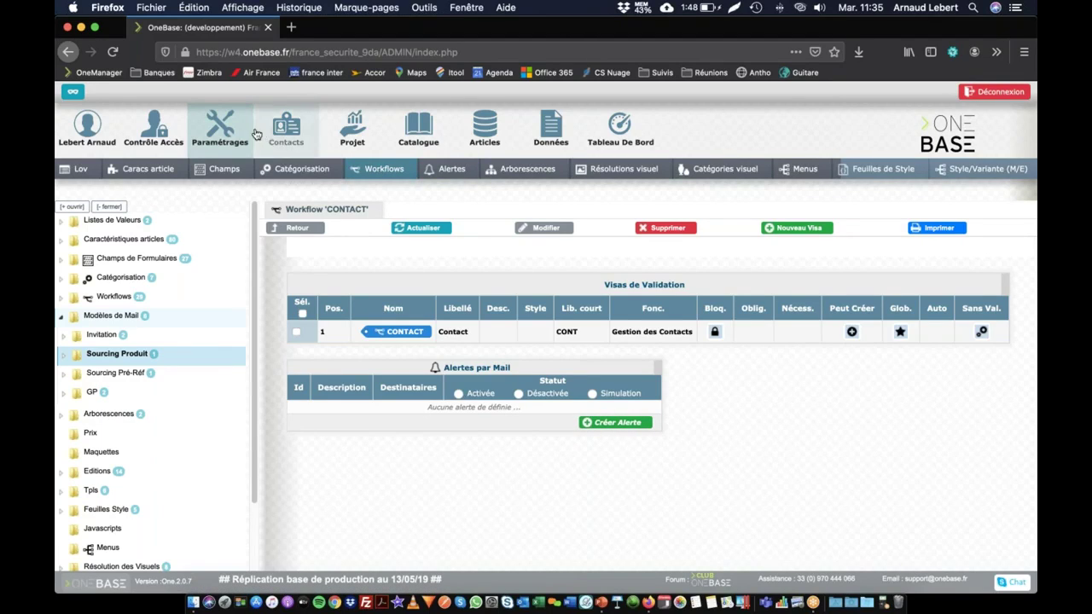
- Review the existing mail alerts by entity and select Contact as the entity for a new alert
{"action": "left_click", "coordinate": [455, 173]}
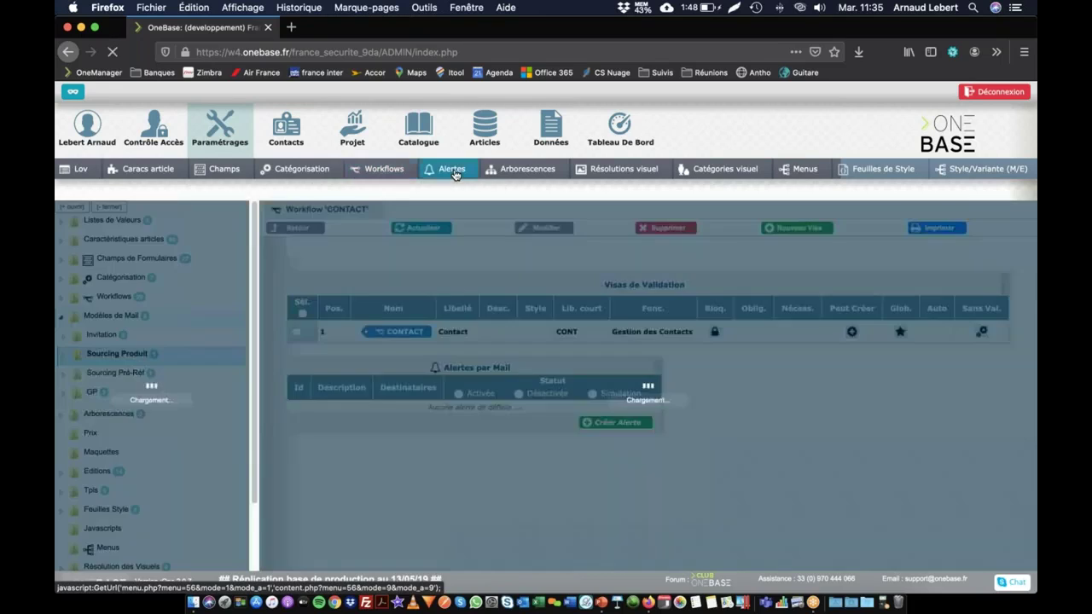
{"action": "scroll", "coordinate": [439, 249], "scroll_direction": "down", "scroll_amount": 3}
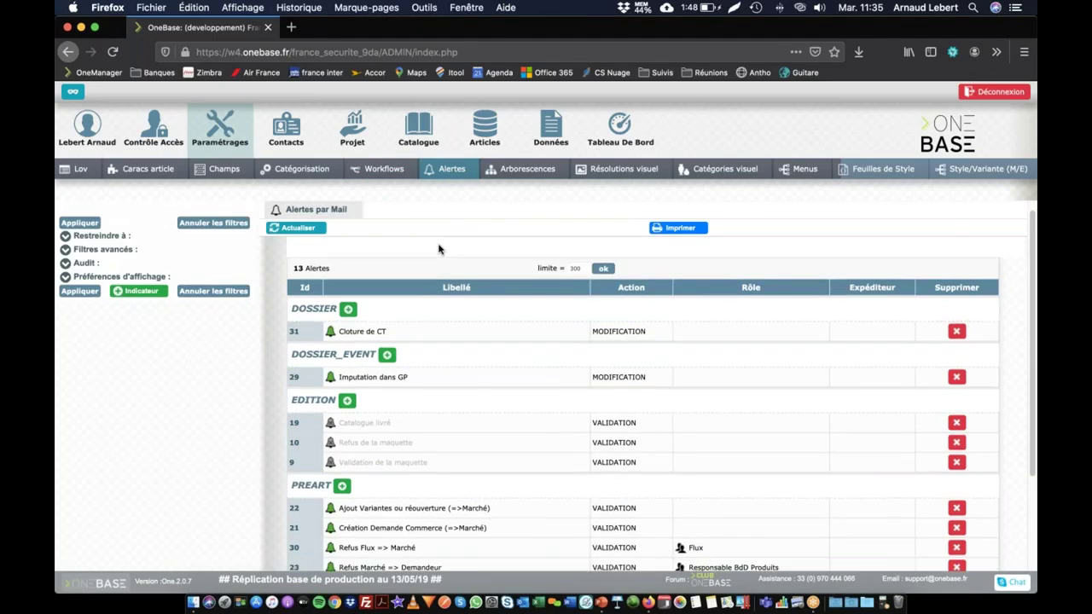
{"action": "scroll", "coordinate": [414, 373], "scroll_direction": "up", "scroll_amount": 3}
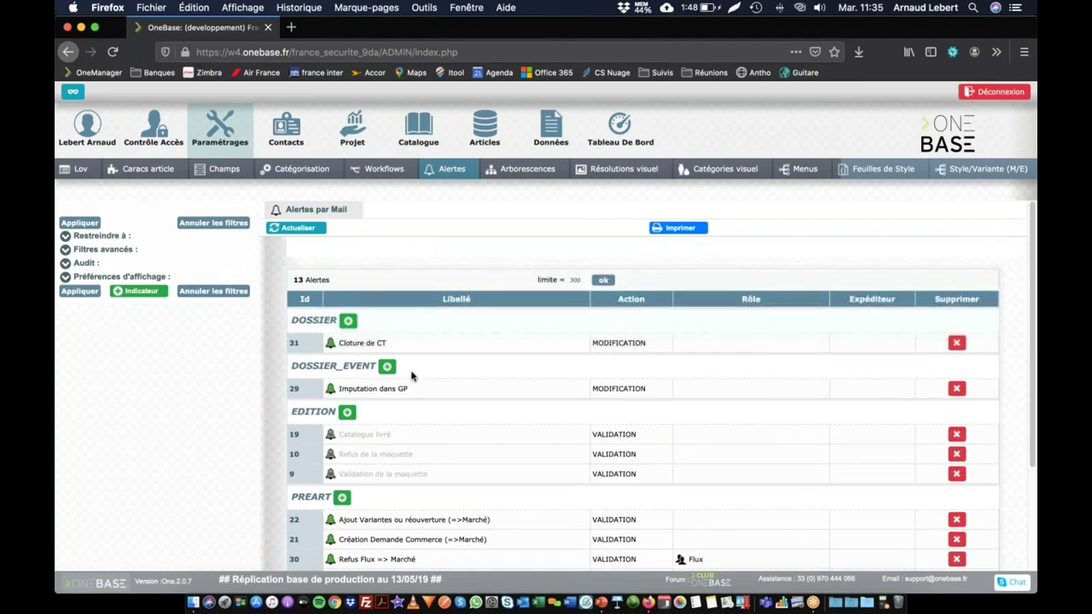
{"action": "scroll", "coordinate": [388, 389], "scroll_direction": "down", "scroll_amount": 3}
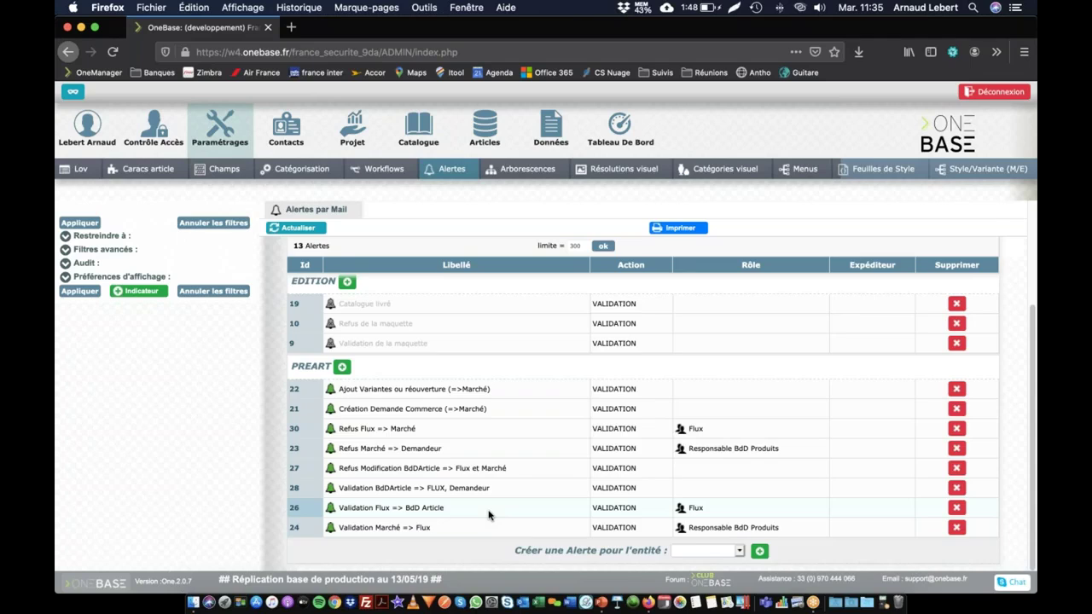
{"action": "scroll", "coordinate": [489, 514], "scroll_direction": "up", "scroll_amount": 3}
{"action": "scroll", "coordinate": [470, 457], "scroll_direction": "down", "scroll_amount": 3}
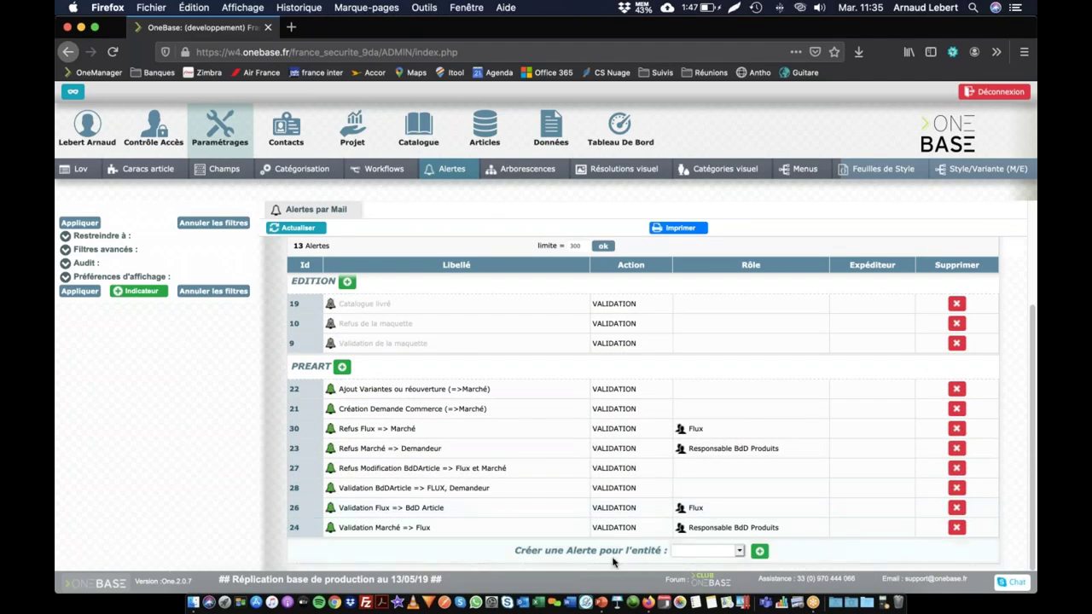
{"action": "left_click", "coordinate": [687, 555]}
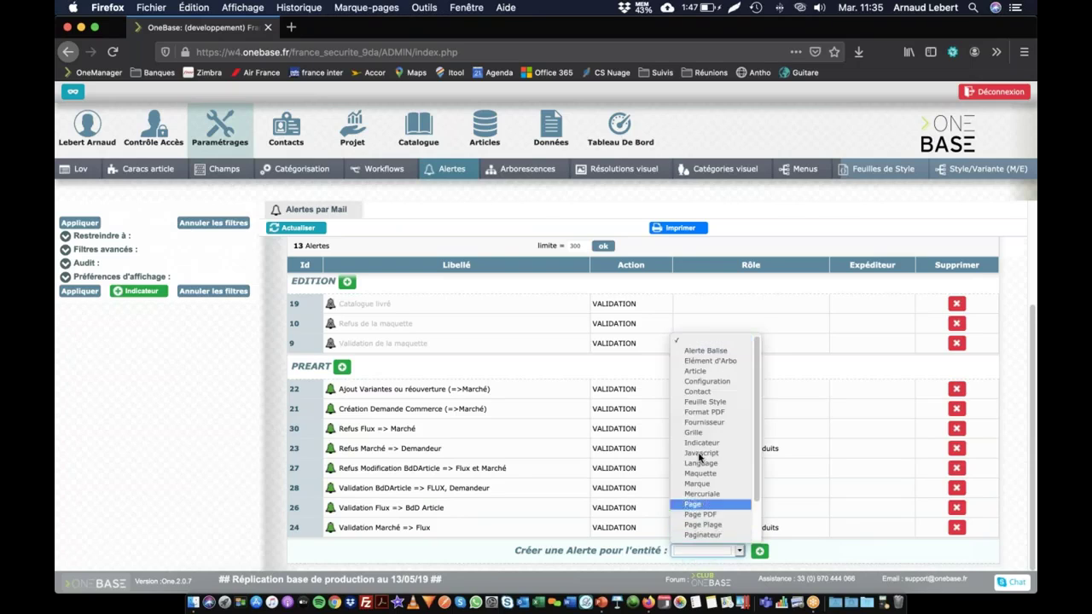
{"action": "left_click", "coordinate": [698, 392]}
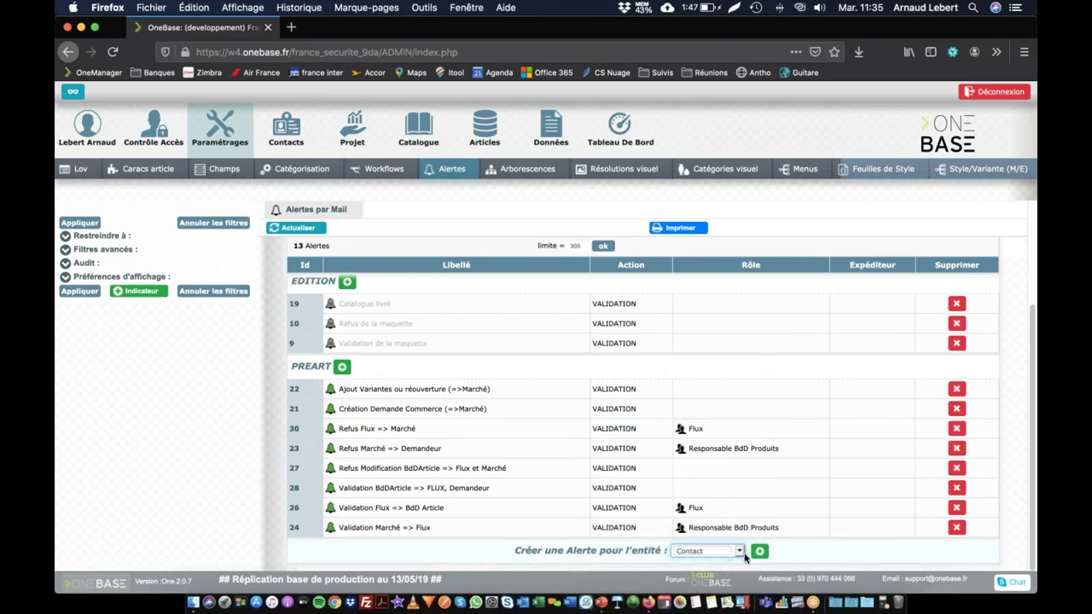
- Reopen the CONTACT workflow and start creating a new mail alert for it
{"action": "left_click", "coordinate": [388, 178]}
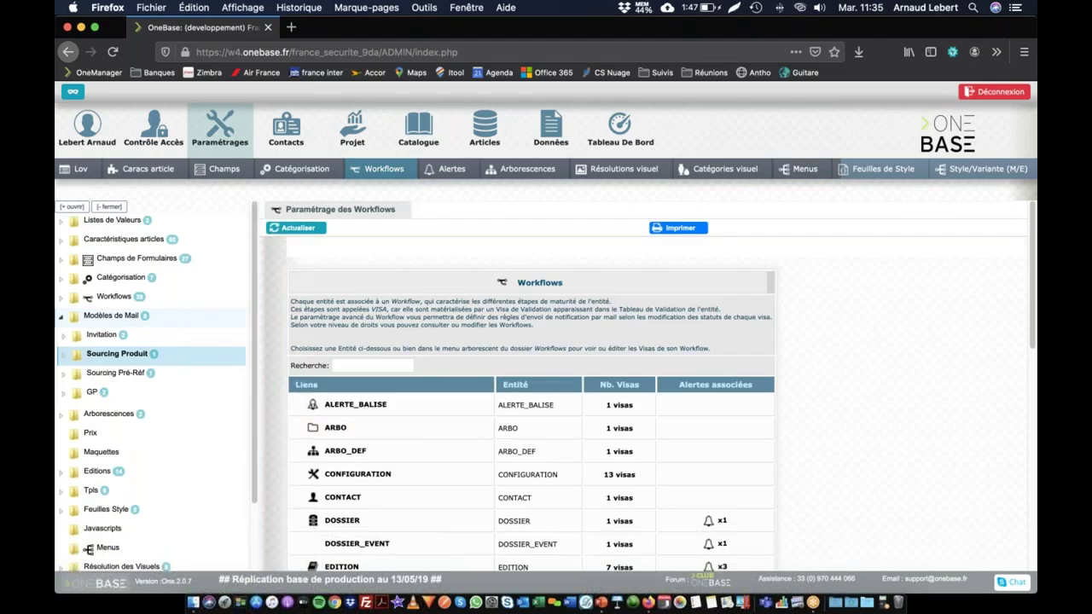
{"action": "left_click", "coordinate": [342, 500]}
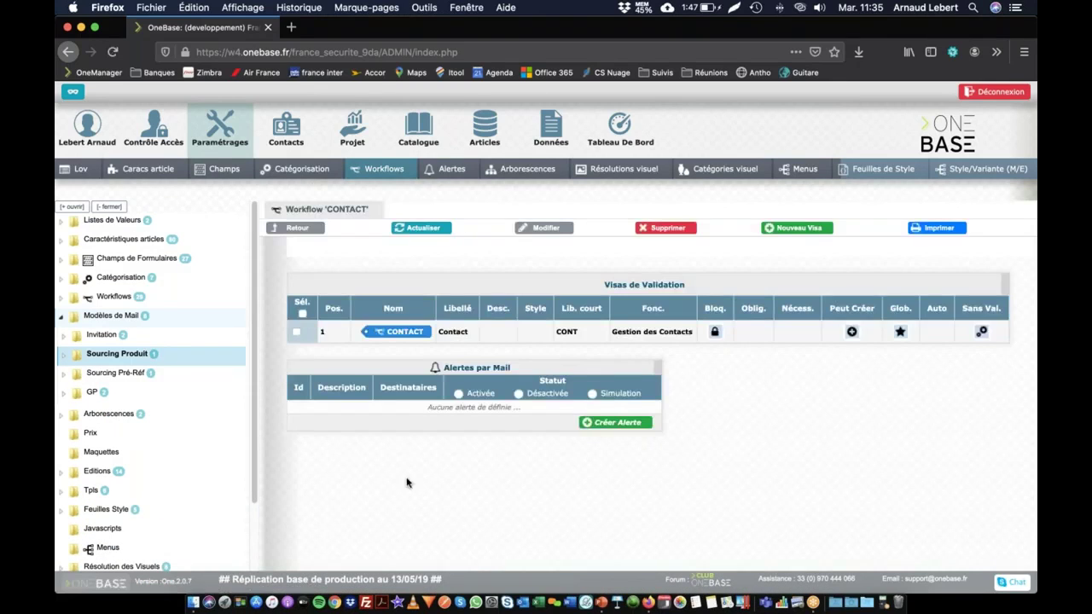
{"action": "left_click", "coordinate": [607, 424]}
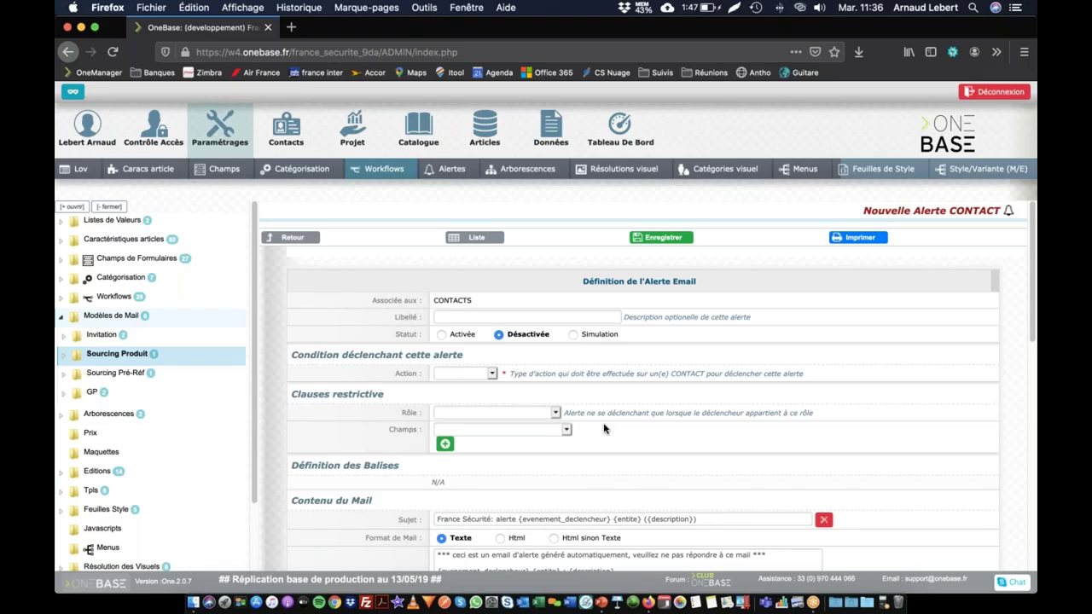
- Label the new alert "Nouveau contact" and set its status to Simulation
{"action": "left_click", "coordinate": [518, 313]}
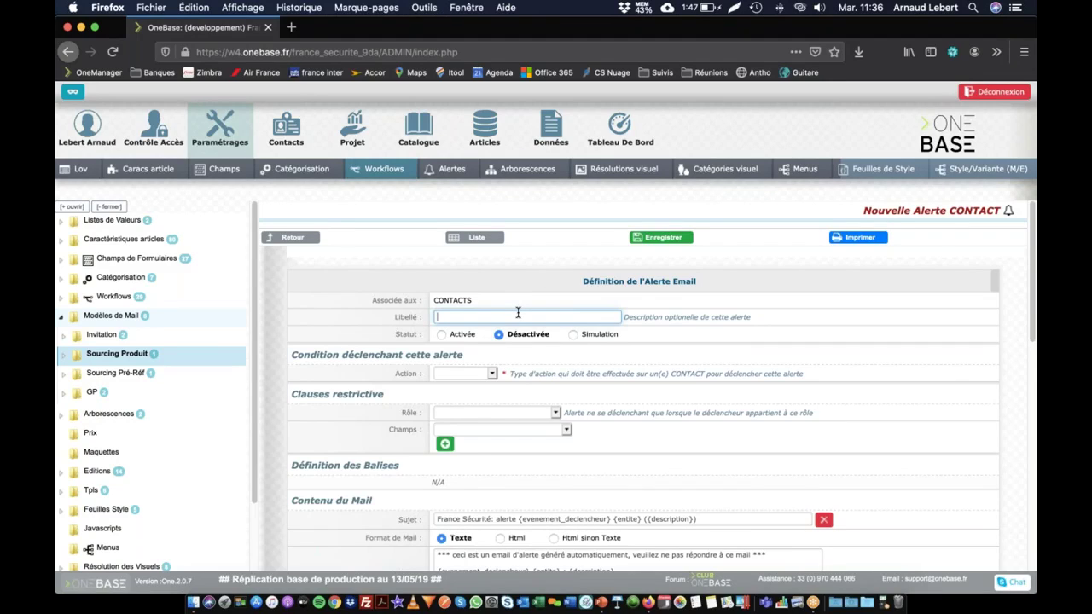
{"action": "type", "text": "Nouveau"}
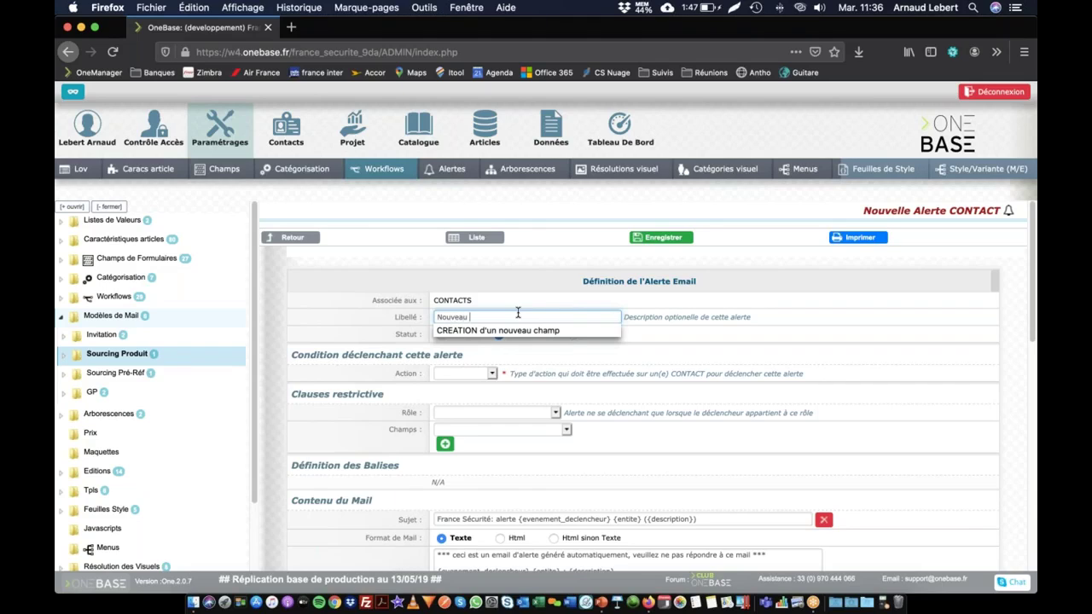
{"action": "type", "text": " contatc"}
{"action": "key", "text": "Tab"}
{"action": "key", "text": "shift+Tab"}
{"action": "key", "text": "End"}
{"action": "key", "text": "BackSpace"}
{"action": "key", "text": "BackSpace"}
{"action": "type", "text": "ct"}
{"action": "key", "text": "Tab"}
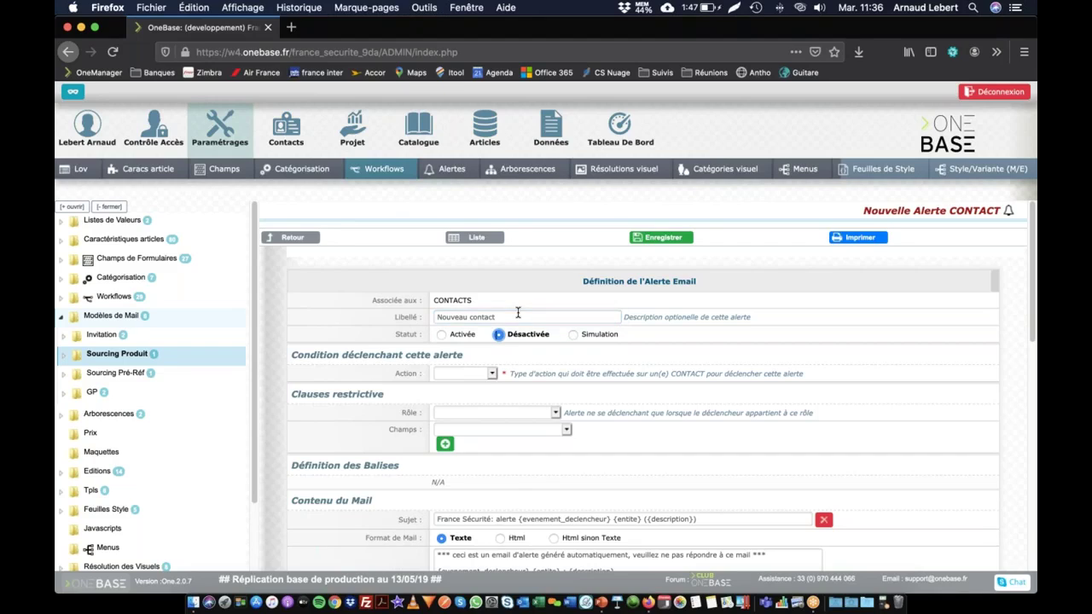
{"action": "left_click", "coordinate": [572, 335]}
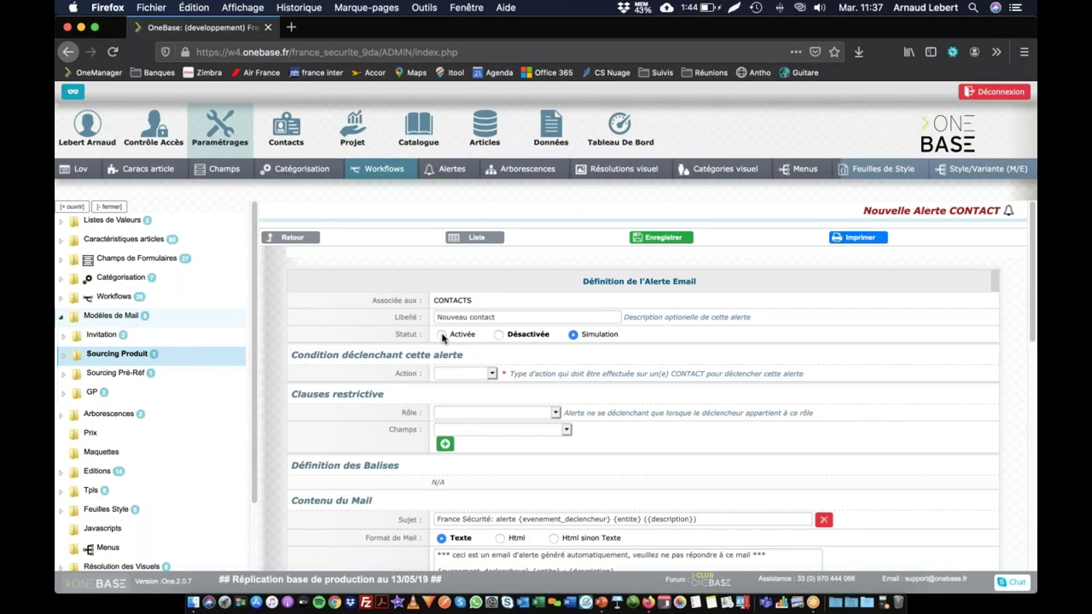
- Set the alert's triggering action to Création and then change it to Modification
{"action": "left_click", "coordinate": [451, 375]}
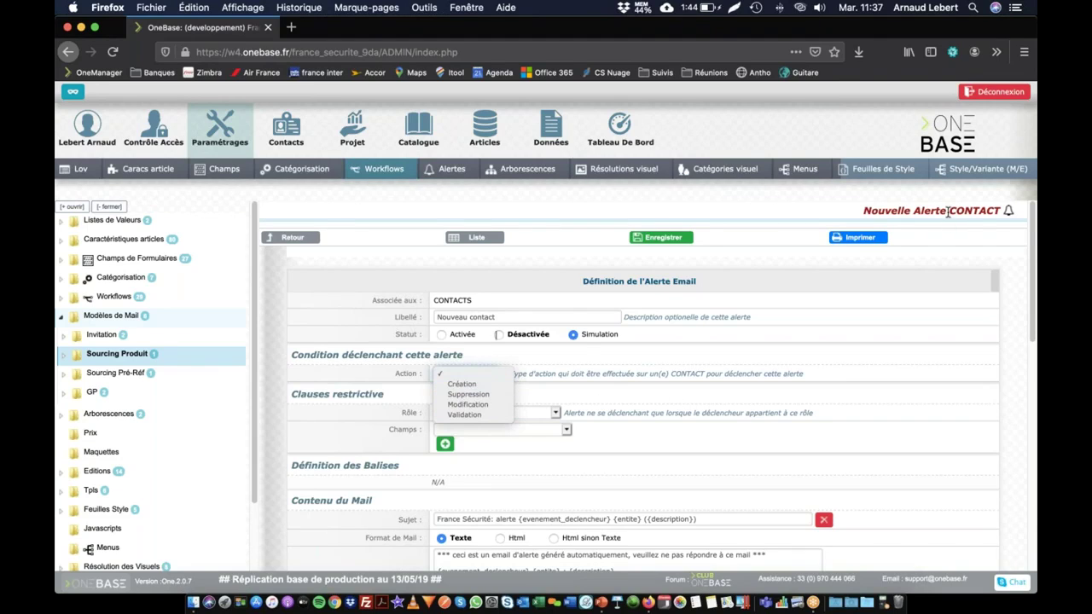
{"action": "left_click", "coordinate": [463, 385]}
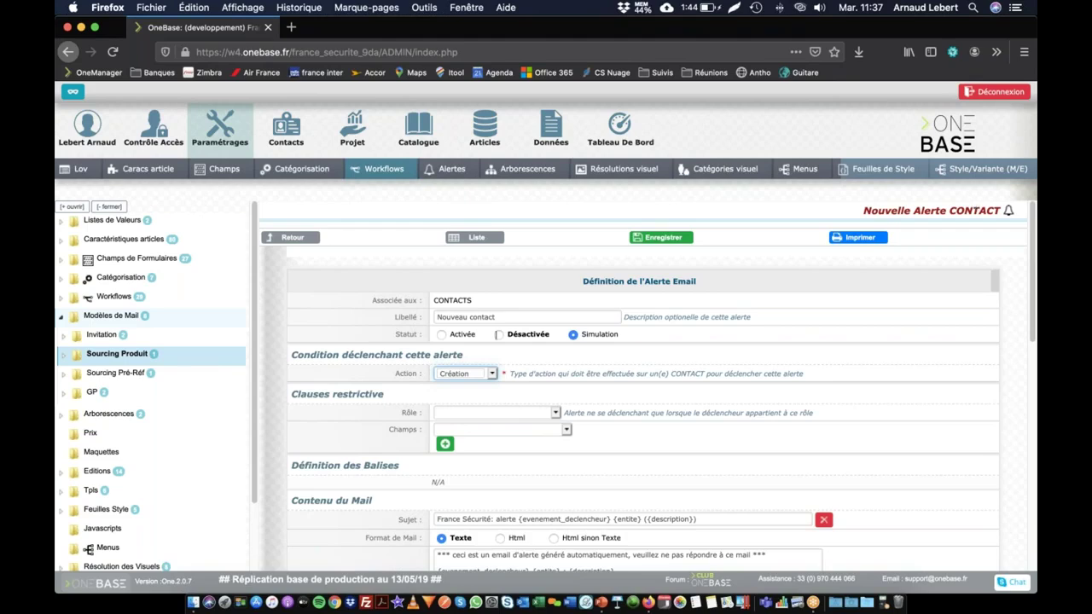
{"action": "left_click", "coordinate": [466, 377]}
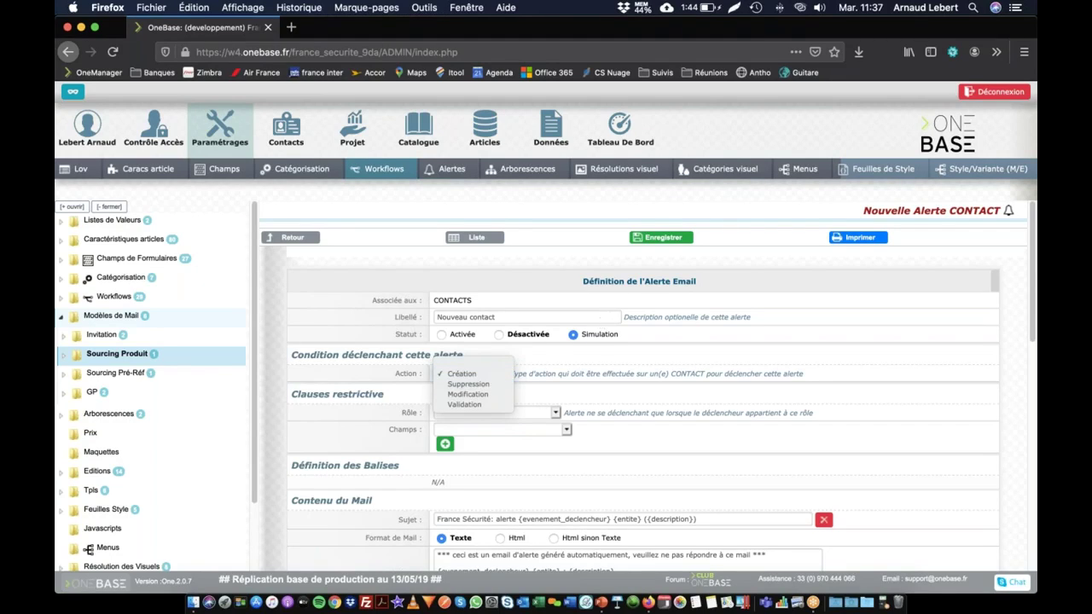
{"action": "left_click", "coordinate": [491, 395]}
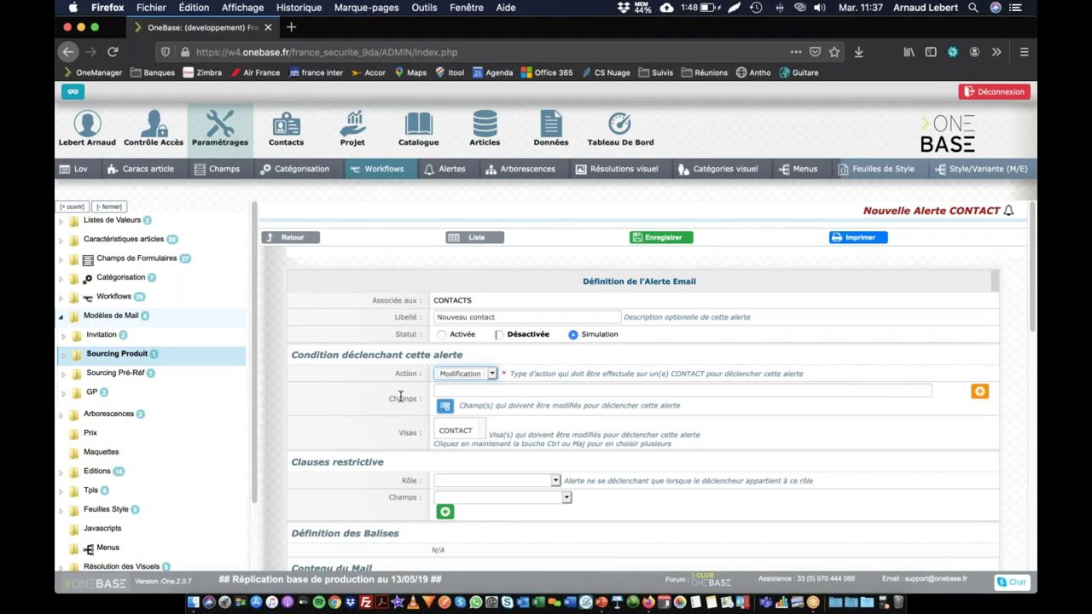
- Search the fields that trigger the alert for "nom", browse the suggestions and clear the entry
{"action": "left_click_drag", "start_coordinate": [389, 399], "coordinate": [409, 398]}
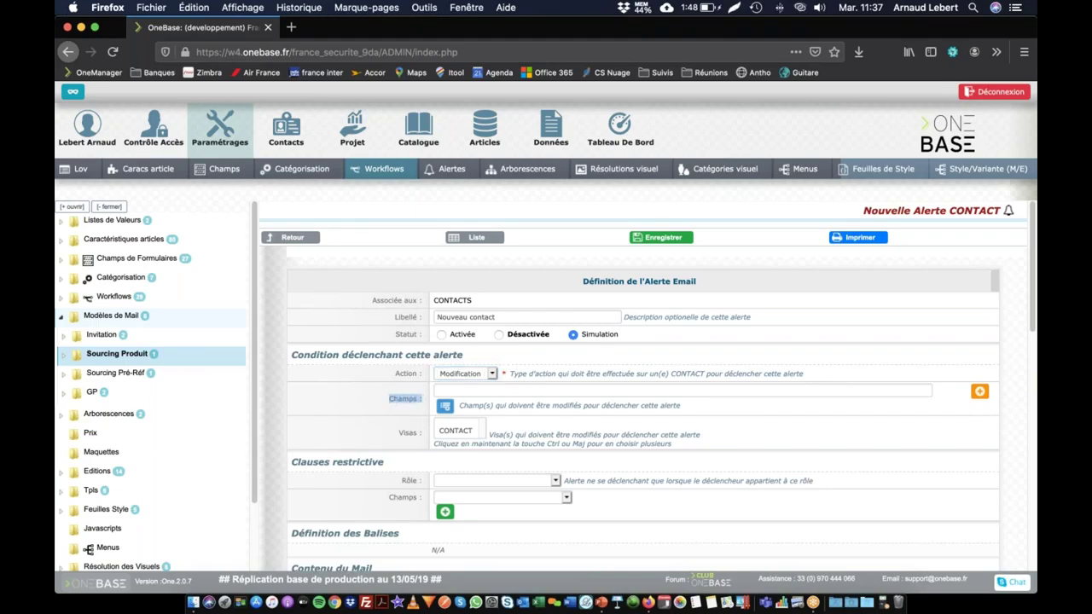
{"action": "left_click", "coordinate": [424, 395]}
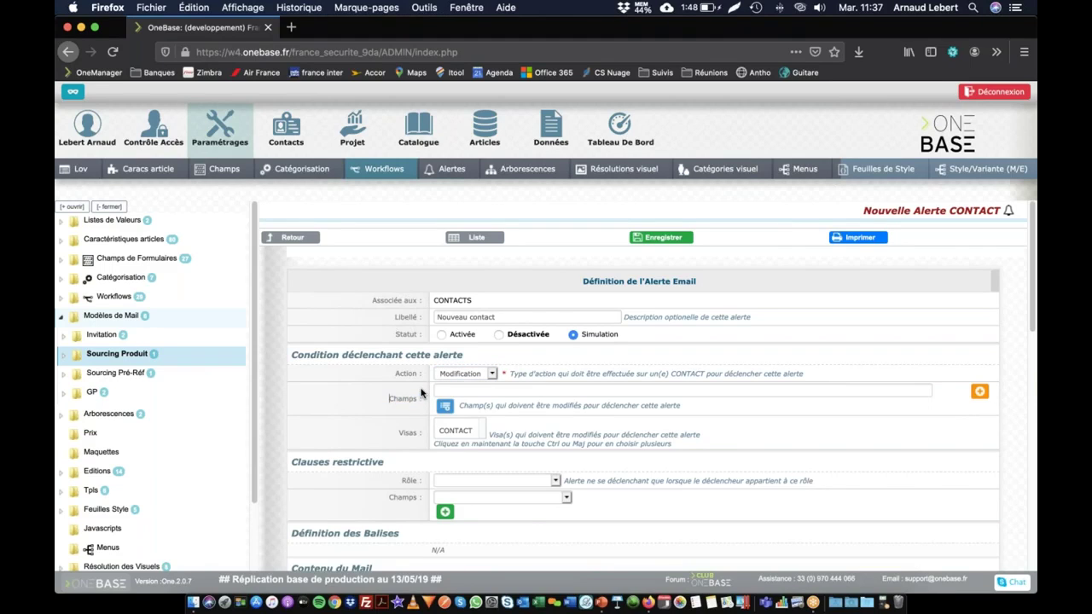
{"action": "left_click", "coordinate": [467, 389]}
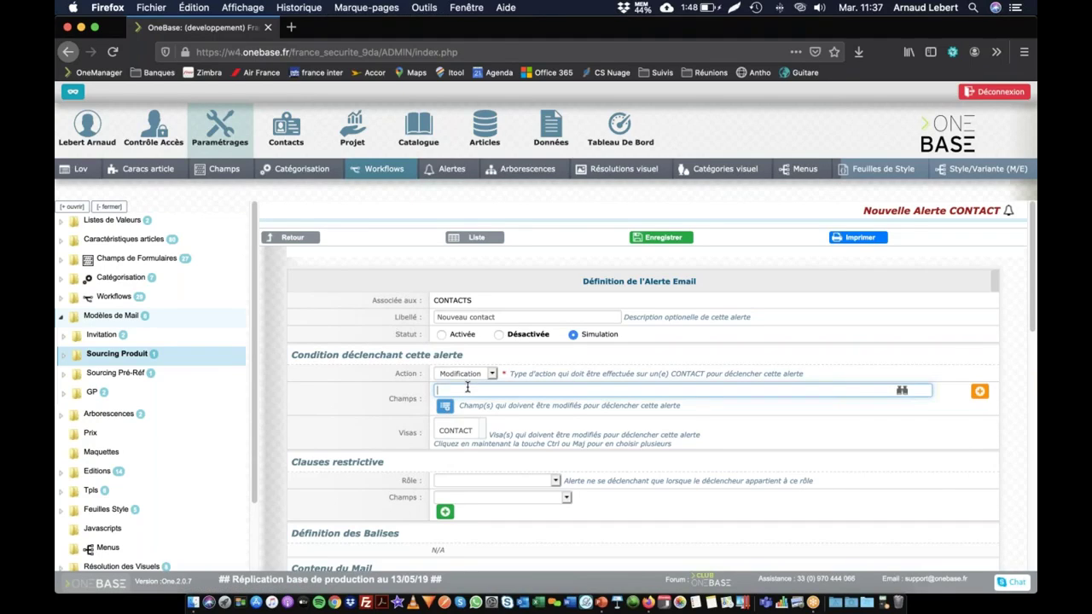
{"action": "type", "text": "no"}
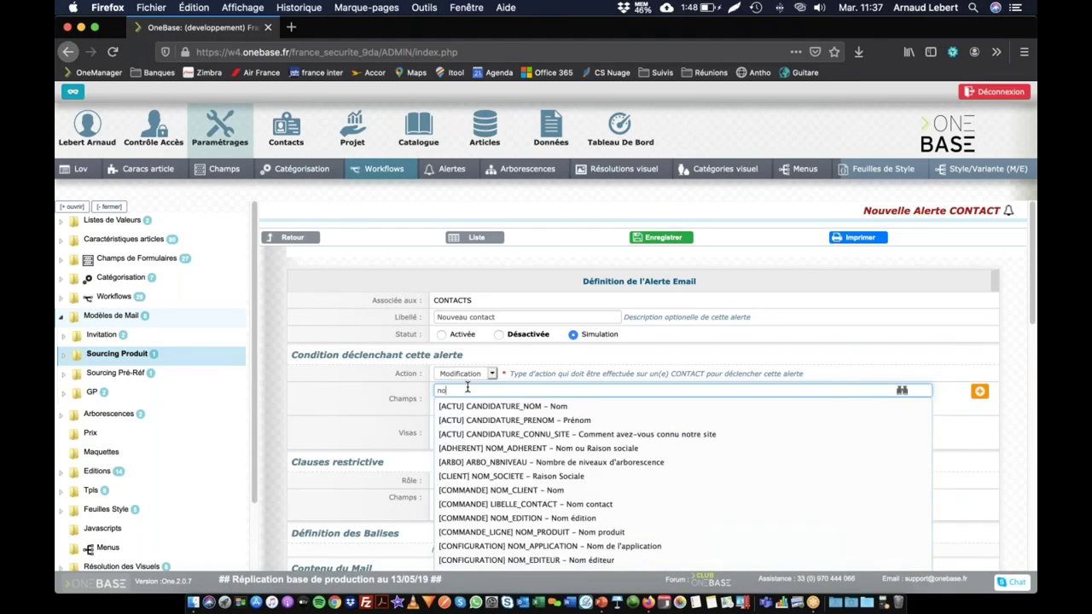
{"action": "type", "text": "m"}
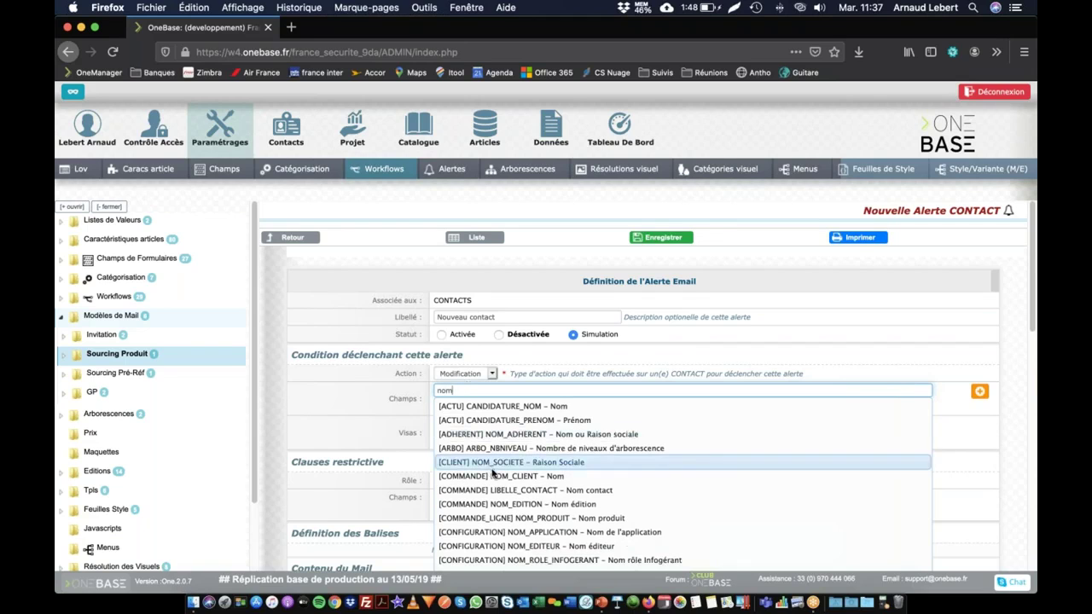
{"action": "scroll", "coordinate": [489, 437], "scroll_direction": "down", "scroll_amount": 2}
{"action": "scroll", "coordinate": [486, 426], "scroll_direction": "up", "scroll_amount": 2}
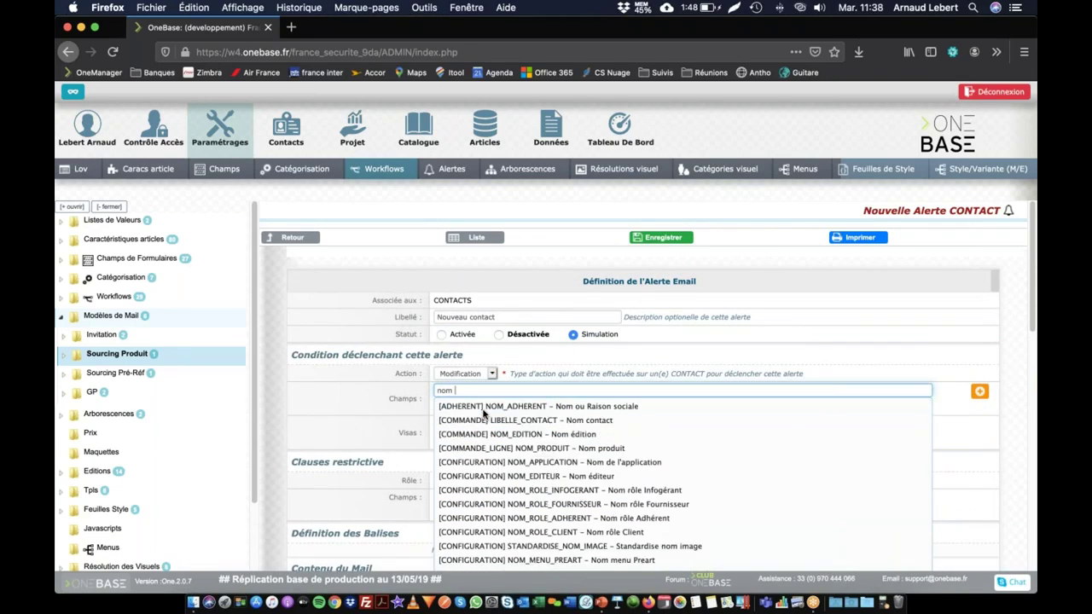
{"action": "scroll", "coordinate": [503, 468], "scroll_direction": "down", "scroll_amount": 6}
{"action": "scroll", "coordinate": [503, 468], "scroll_direction": "up", "scroll_amount": 6}
{"action": "left_click_drag", "start_coordinate": [457, 389], "coordinate": [416, 383]}
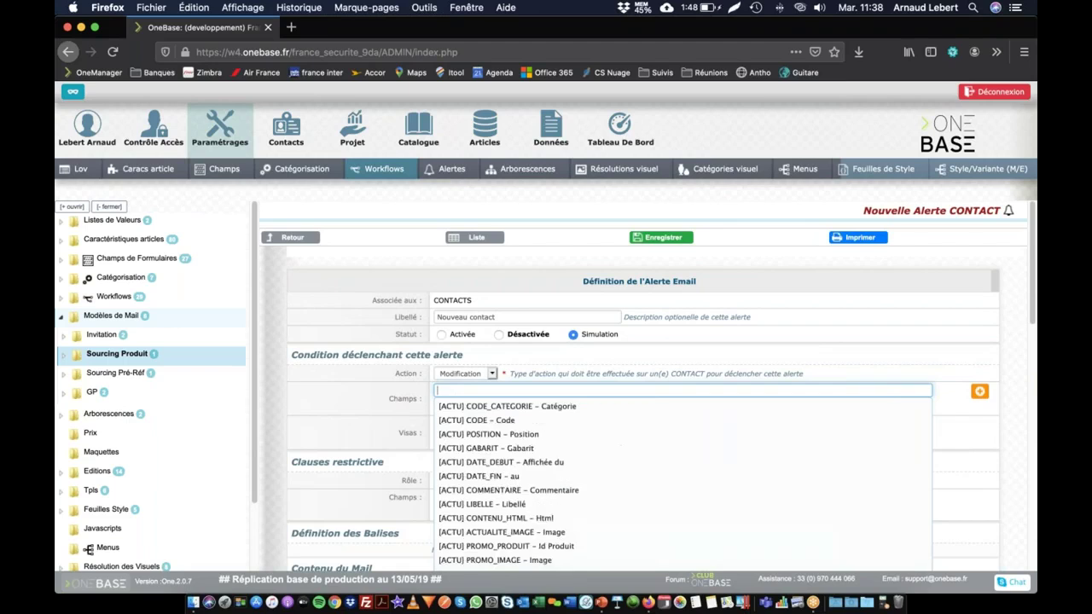
{"action": "left_click", "coordinate": [403, 391]}
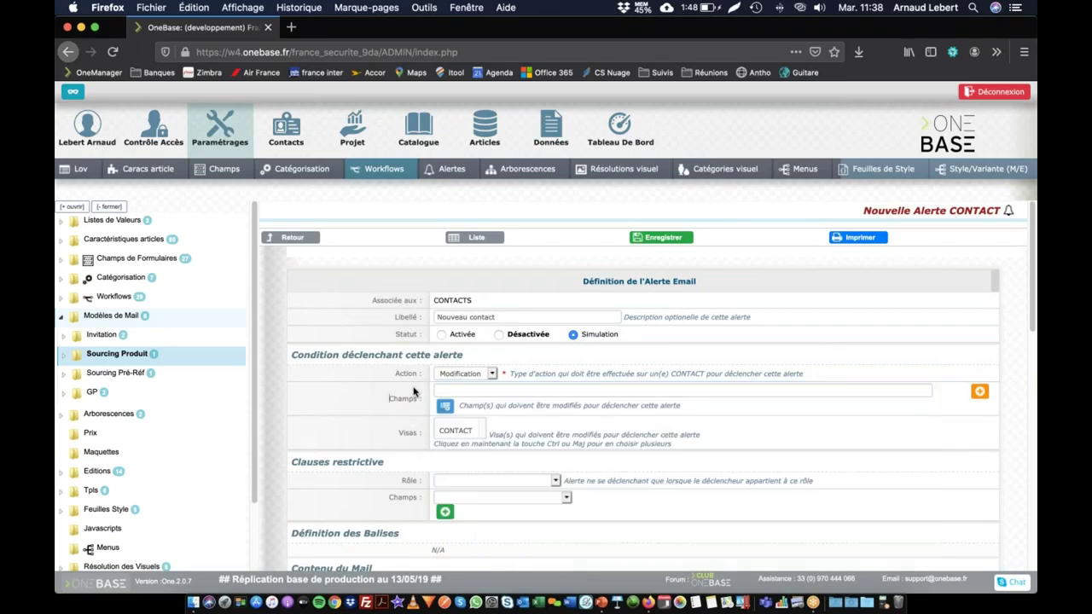
- Add four more empty field rows to the alert's modification condition
{"action": "left_click", "coordinate": [979, 392]}
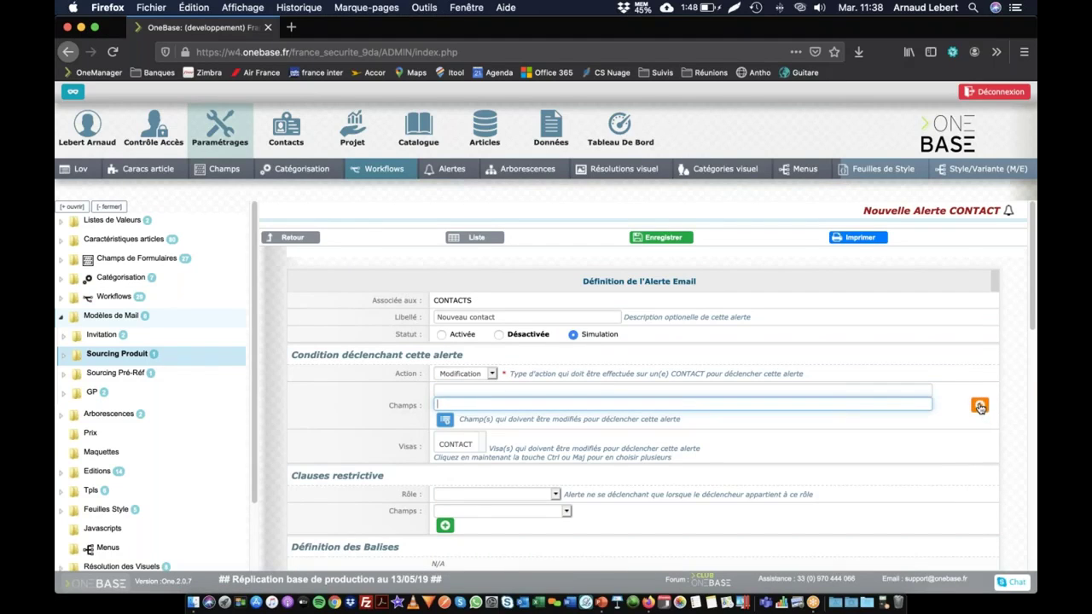
{"action": "left_click", "coordinate": [980, 406]}
{"action": "left_click", "coordinate": [979, 420]}
{"action": "left_click", "coordinate": [979, 432]}
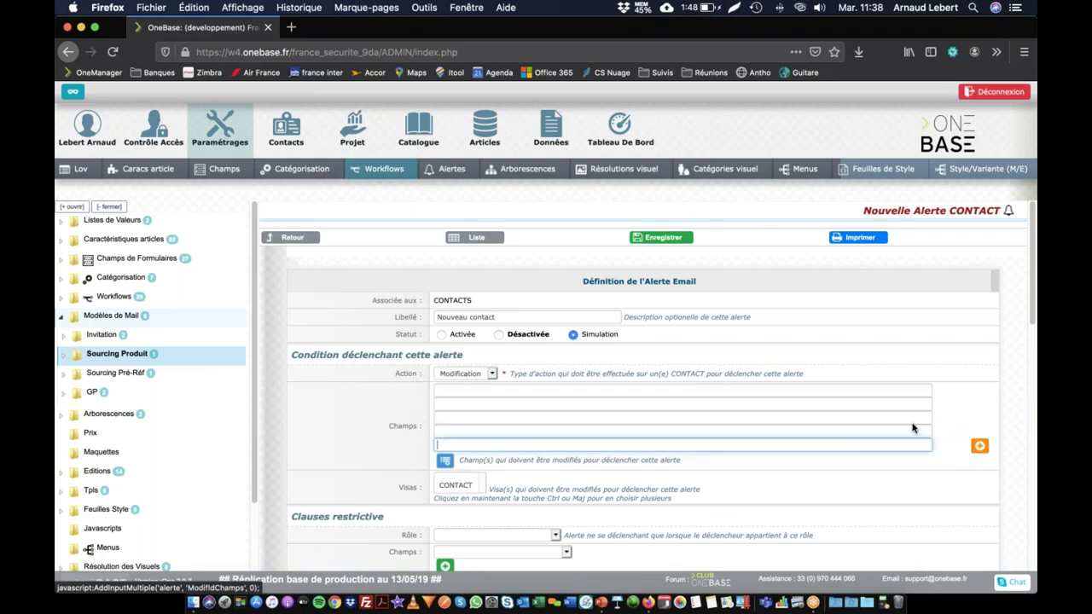
- Search the first field row of the modification condition for "code", view the suggestions and clear the entry
{"action": "left_click", "coordinate": [736, 385]}
{"action": "type", "text": "c"}
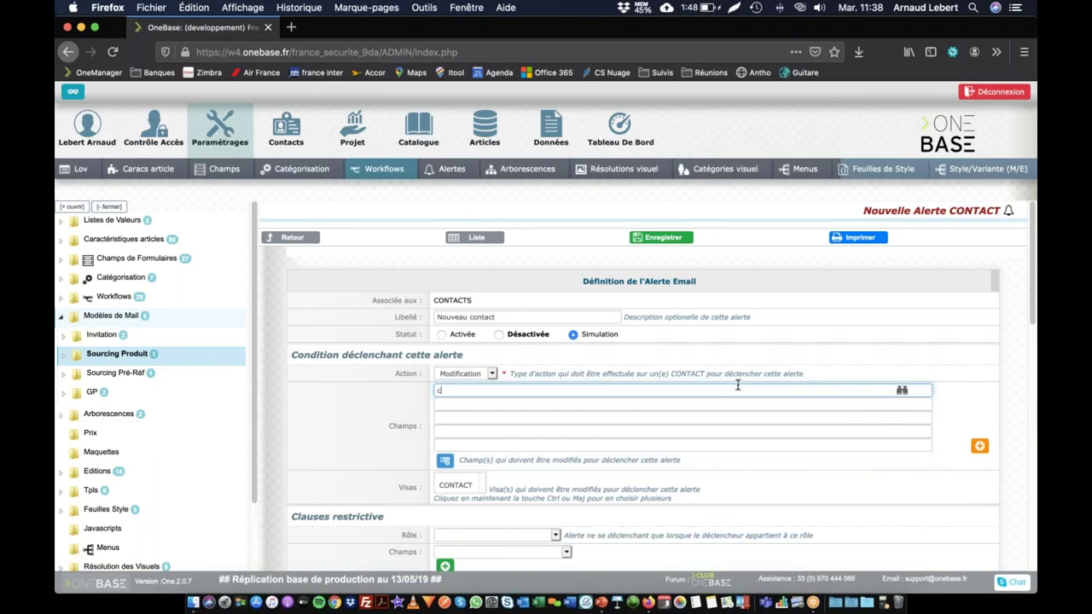
{"action": "type", "text": "ode"}
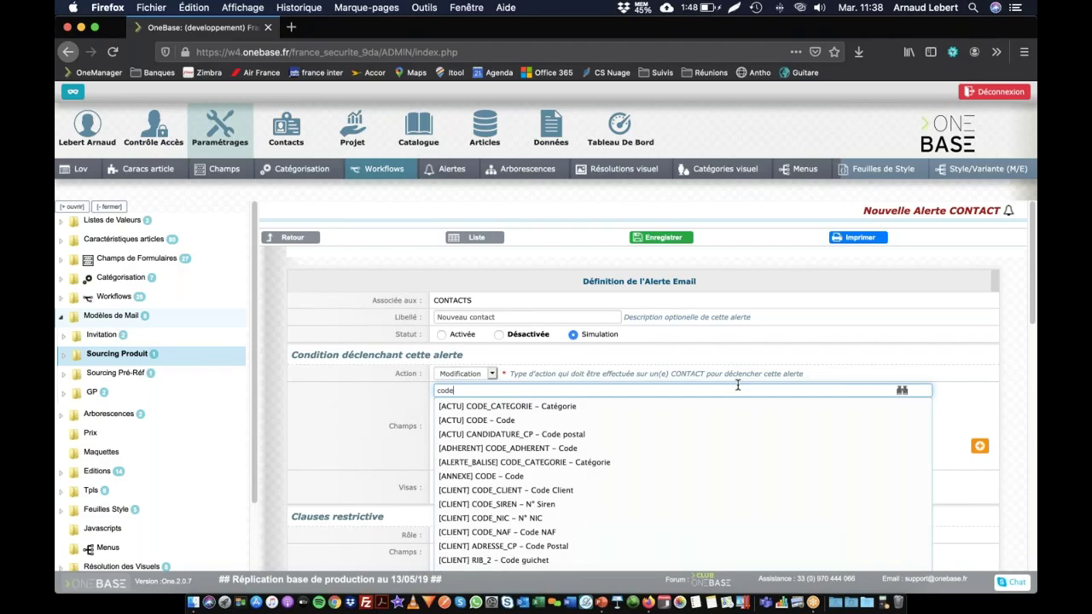
{"action": "key", "text": "Escape"}
{"action": "key", "text": "BackSpace"}
{"action": "key", "text": "BackSpace"}
{"action": "key", "text": "BackSpace"}
{"action": "key", "text": "BackSpace"}
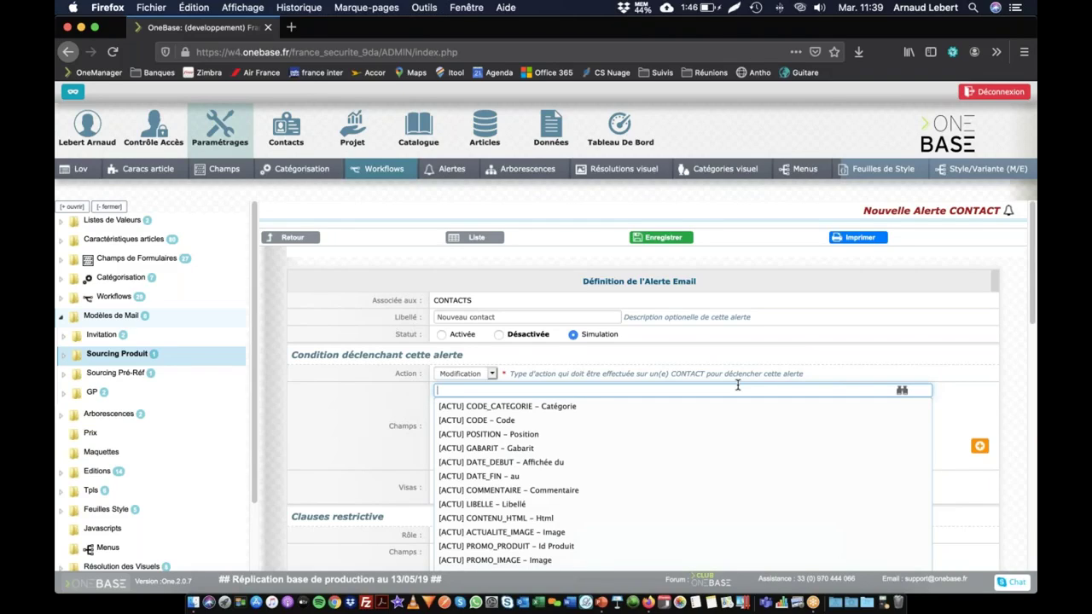
- Change the contact alert's triggering action to Validation, with the CONTACT visa and the Refusé status
{"action": "left_click", "coordinate": [447, 376]}
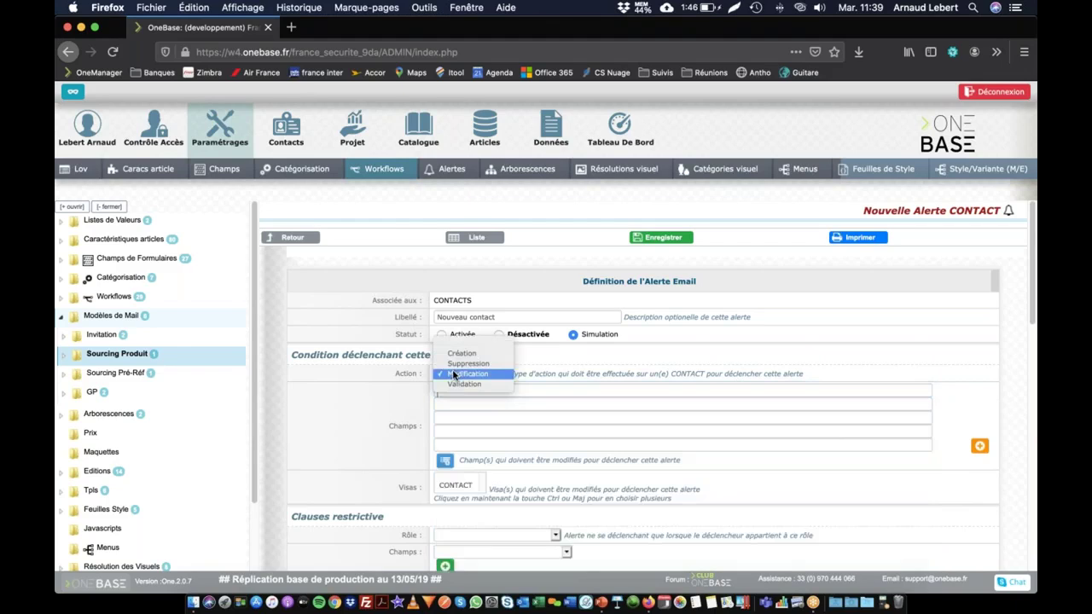
{"action": "left_click", "coordinate": [461, 385]}
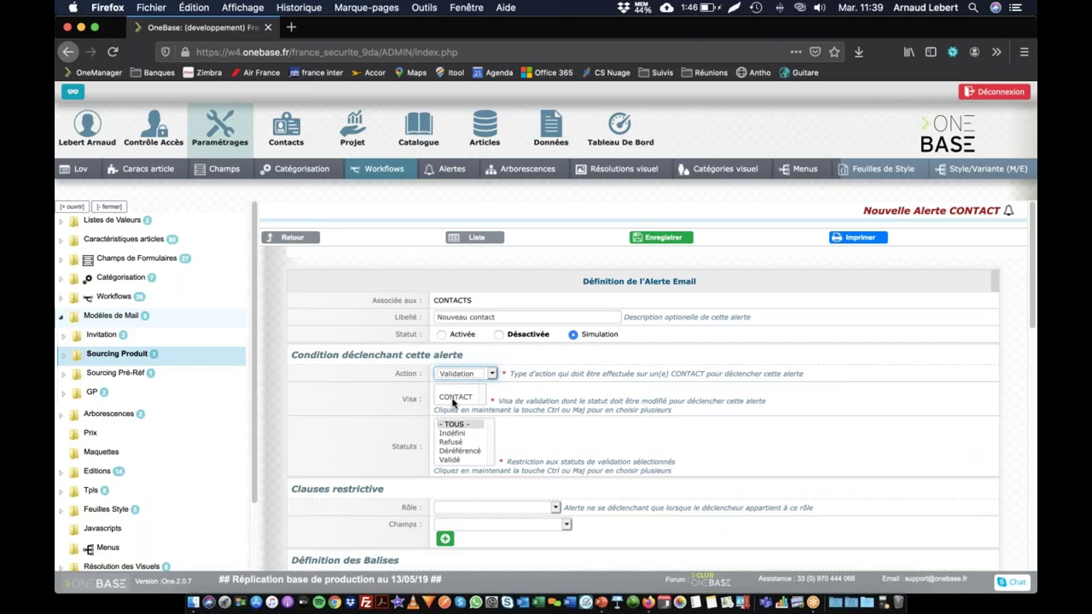
{"action": "left_click", "coordinate": [454, 398]}
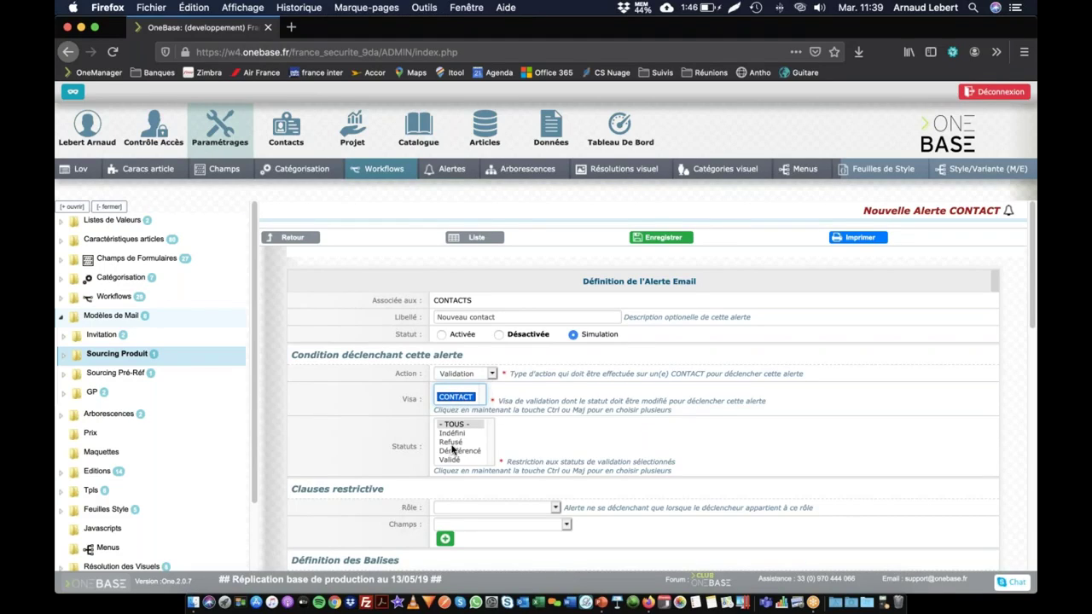
{"action": "left_click", "coordinate": [453, 443]}
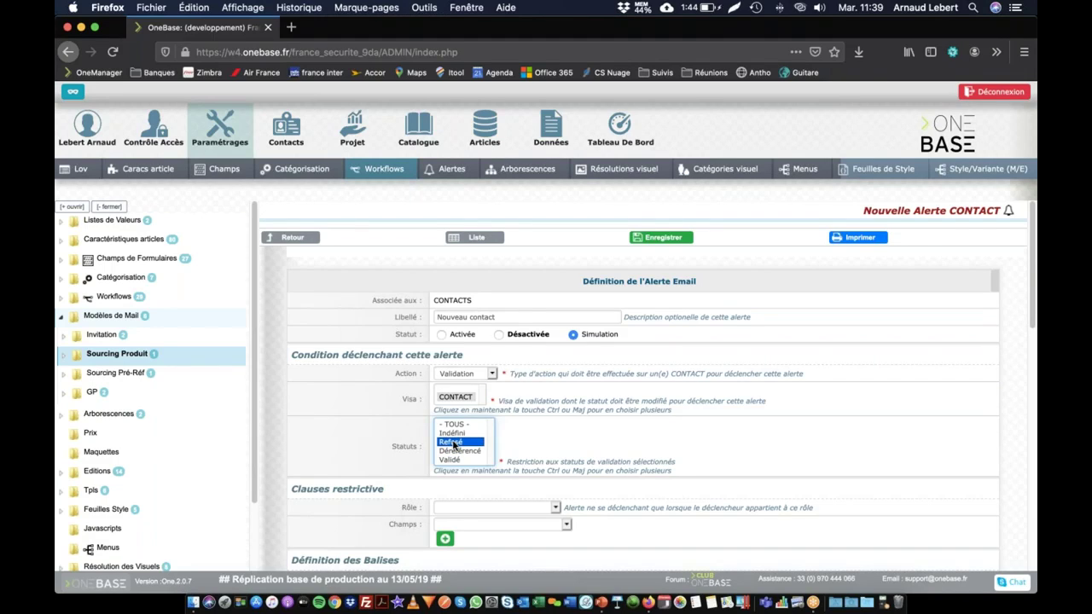
{"action": "left_click", "coordinate": [951, 210]}
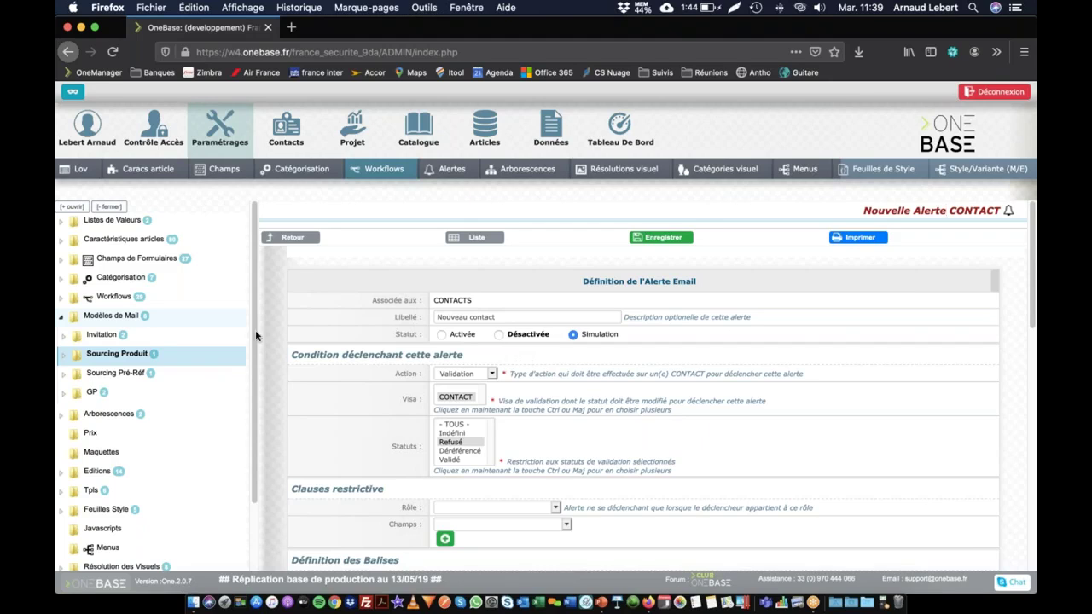
- Leave the contact alert without saving and start a new e-mail alert for the PRODUIT workflow
{"action": "left_click", "coordinate": [292, 238]}
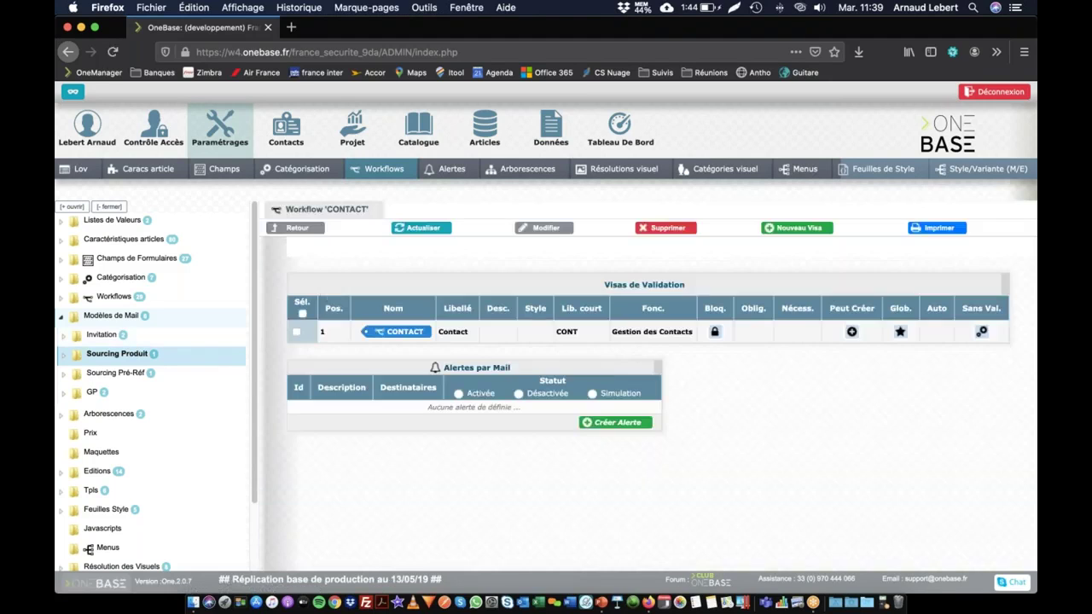
{"action": "left_click", "coordinate": [298, 227]}
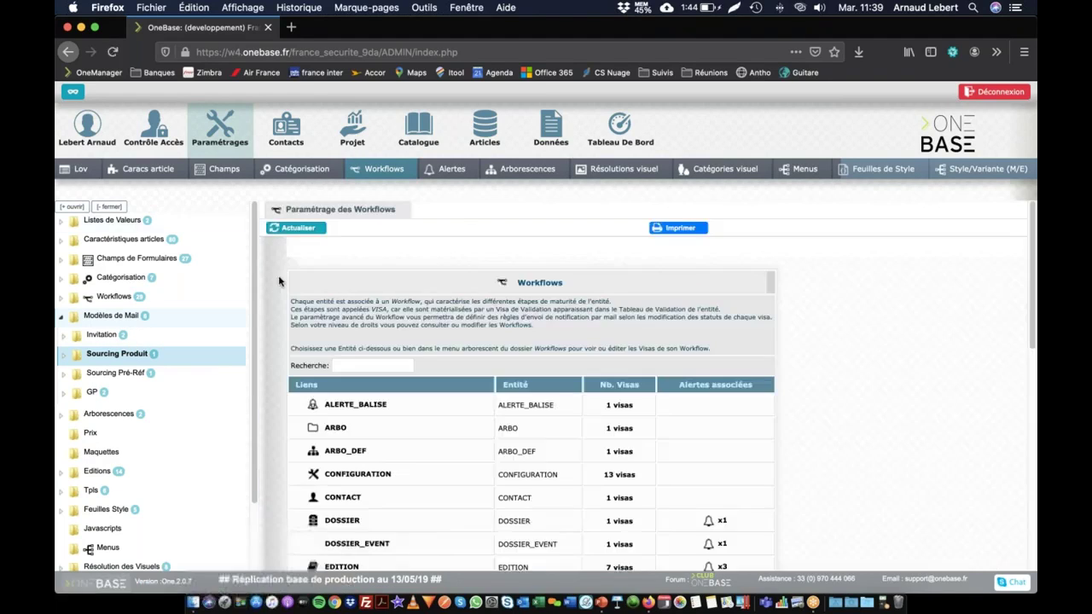
{"action": "scroll", "coordinate": [529, 461], "scroll_direction": "down", "scroll_amount": 3}
{"action": "scroll", "coordinate": [361, 439], "scroll_direction": "down", "scroll_amount": 6}
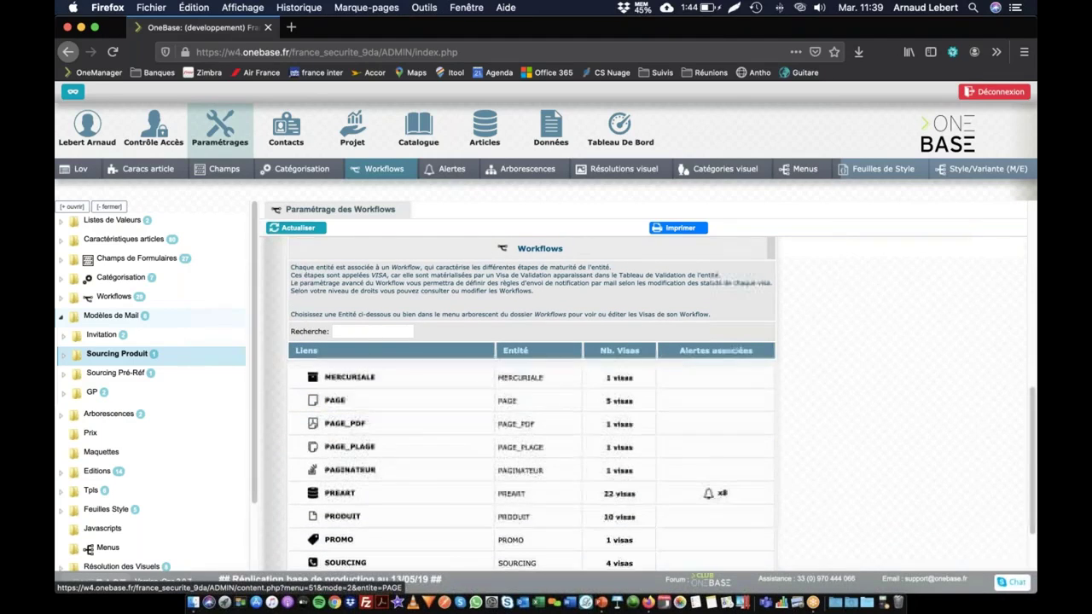
{"action": "left_click", "coordinate": [346, 516]}
{"action": "scroll", "coordinate": [515, 450], "scroll_direction": "down", "scroll_amount": 2}
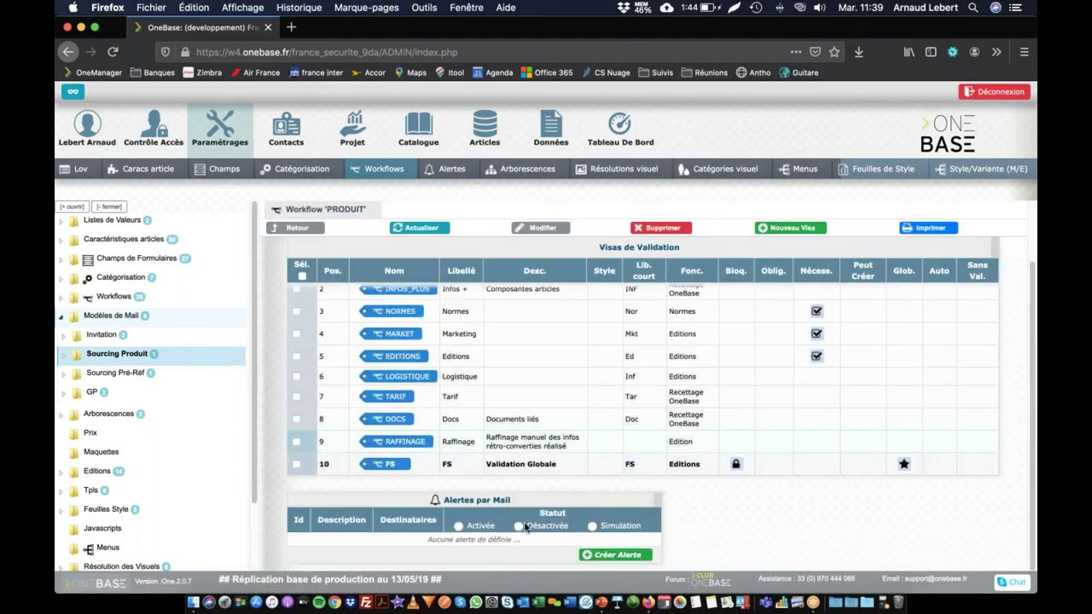
{"action": "left_click", "coordinate": [573, 555]}
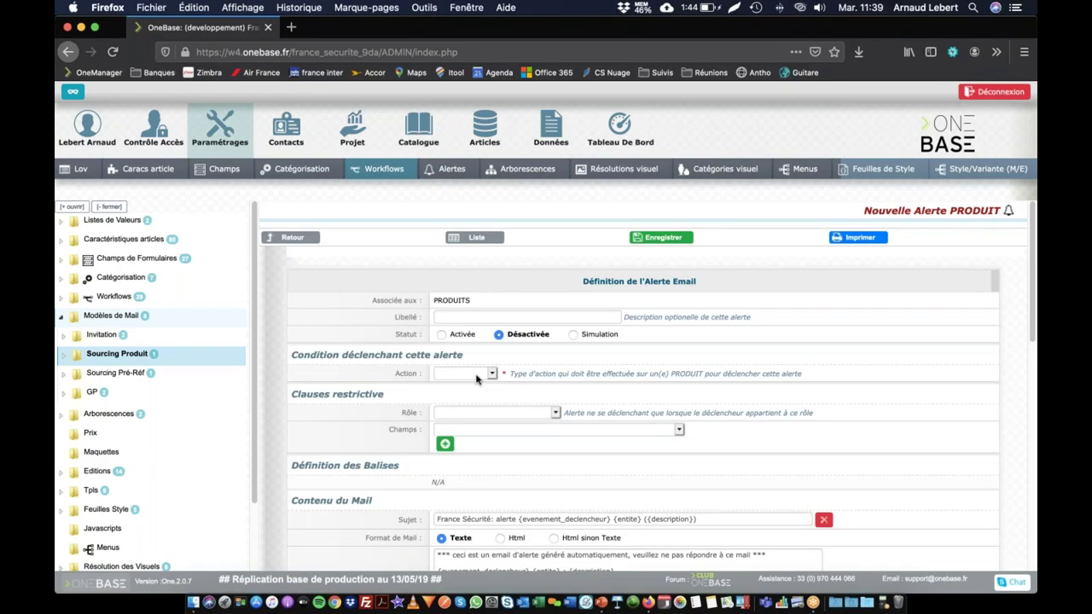
- Label the new product alert "Validation Marketing" and set its status to Simulation
{"action": "left_click", "coordinate": [480, 316]}
{"action": "type", "text": "Validation "}
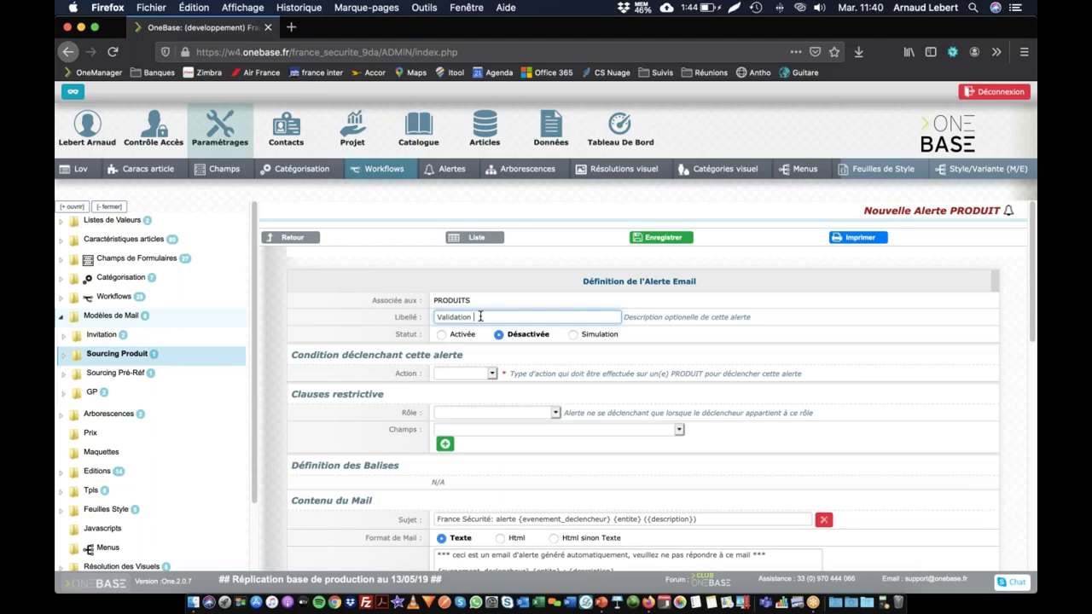
{"action": "type", "text": "Marketing"}
{"action": "left_click", "coordinate": [573, 334]}
- Make the alert trigger on the Validation action for the MARKET visa with the Refusé status
{"action": "left_click", "coordinate": [452, 374]}
{"action": "left_click", "coordinate": [453, 374]}
{"action": "left_click", "coordinate": [458, 374]}
{"action": "left_click", "coordinate": [453, 416]}
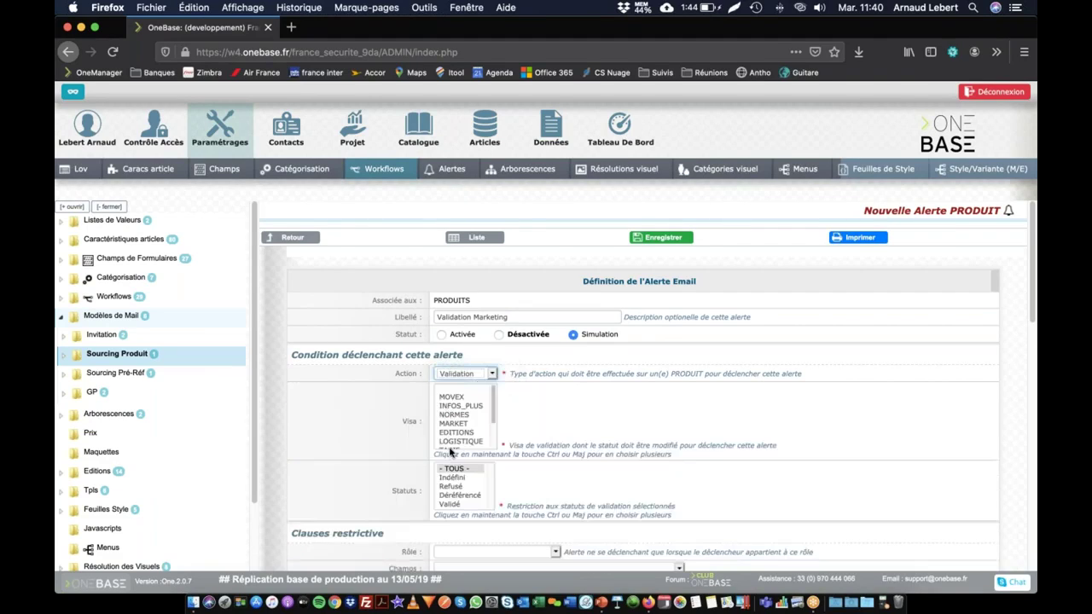
{"action": "scroll", "coordinate": [463, 421], "scroll_direction": "down", "scroll_amount": 2}
{"action": "scroll", "coordinate": [461, 423], "scroll_direction": "up", "scroll_amount": 2}
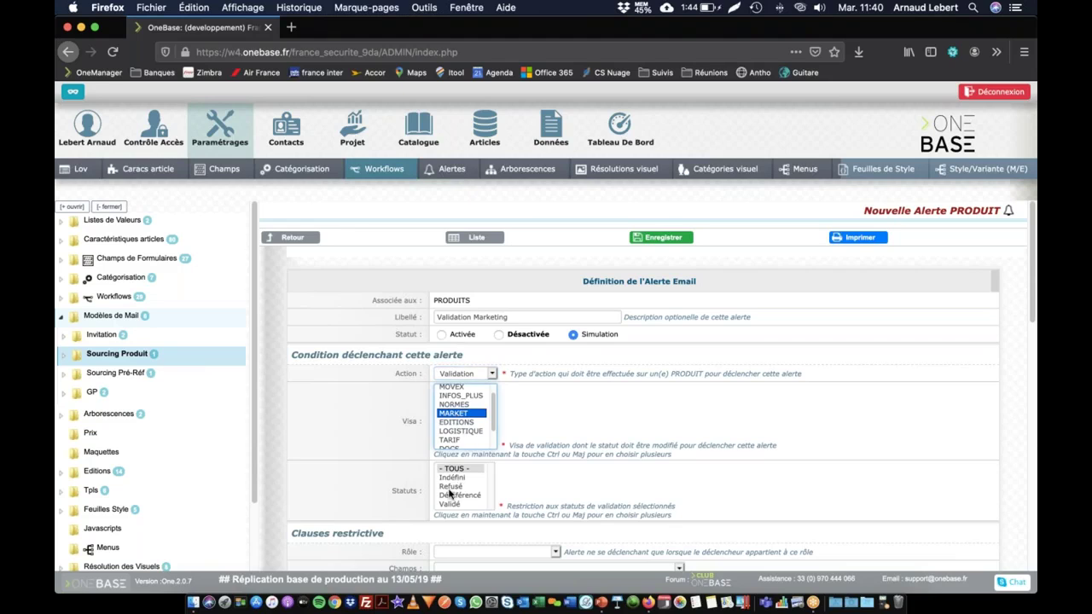
{"action": "left_click", "coordinate": [450, 488]}
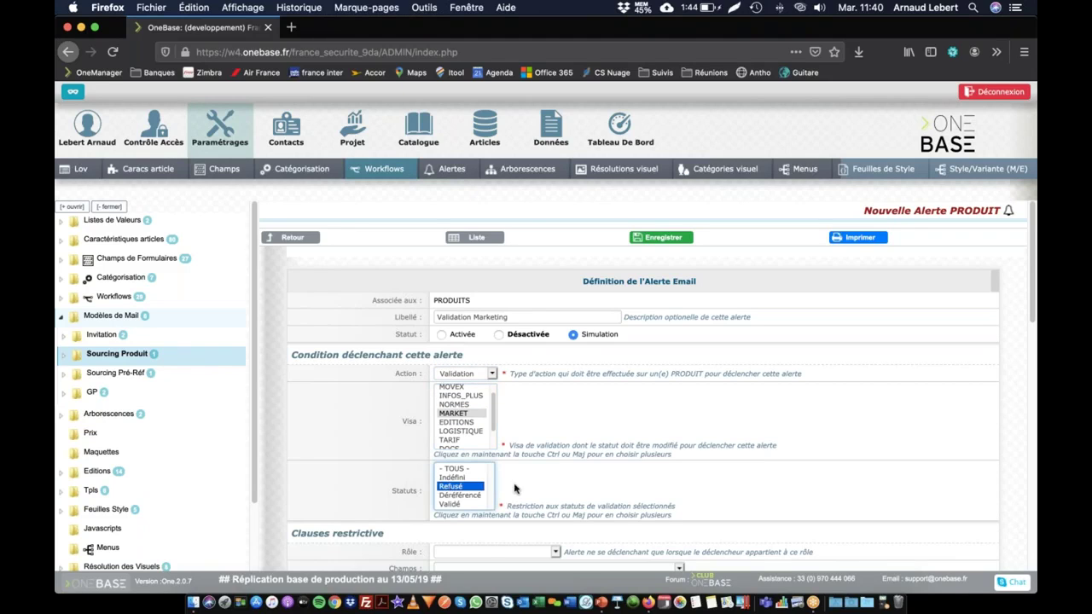
- Try restricting the alert to the Marketing role, clear that restriction, and browse the fields available as restrictive clauses
{"action": "scroll", "coordinate": [623, 484], "scroll_direction": "down", "scroll_amount": 2}
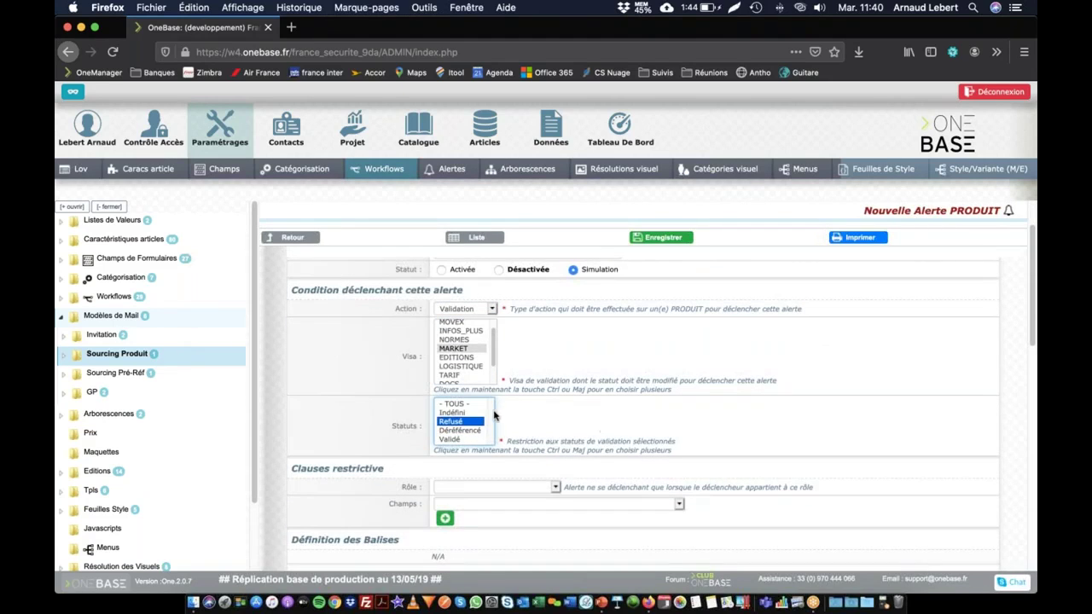
{"action": "scroll", "coordinate": [517, 412], "scroll_direction": "up", "scroll_amount": 3}
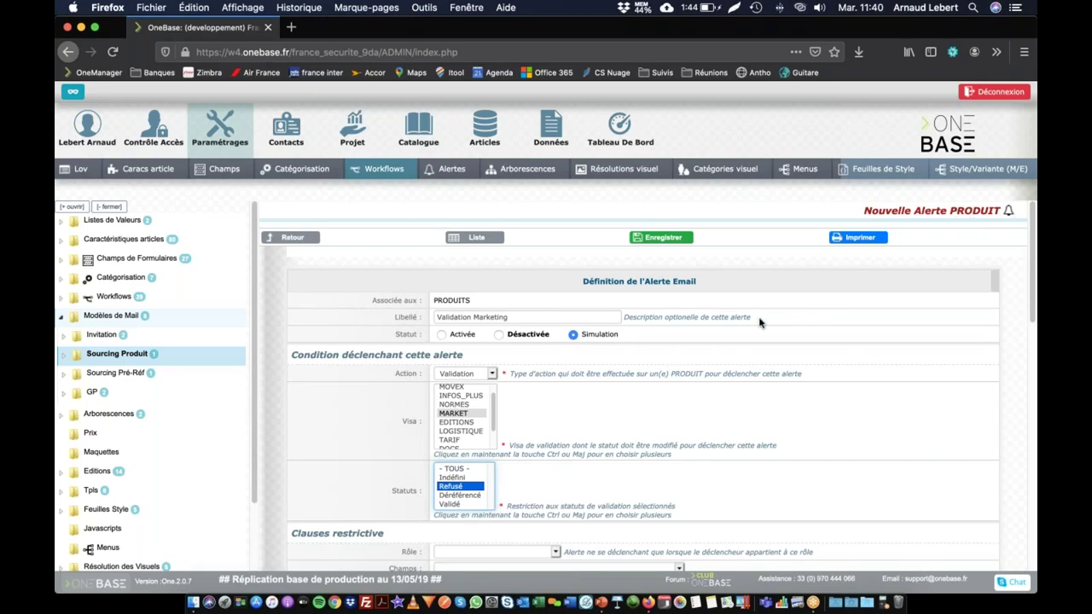
{"action": "scroll", "coordinate": [757, 322], "scroll_direction": "down", "scroll_amount": 1}
{"action": "scroll", "coordinate": [758, 323], "scroll_direction": "down", "scroll_amount": 1}
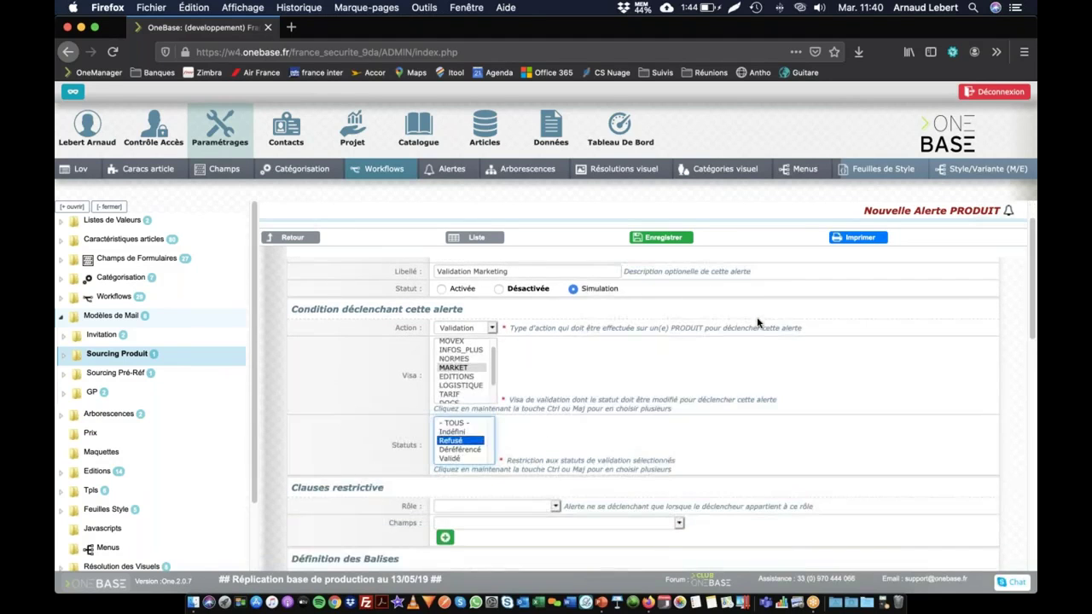
{"action": "scroll", "coordinate": [758, 322], "scroll_direction": "down", "scroll_amount": 5}
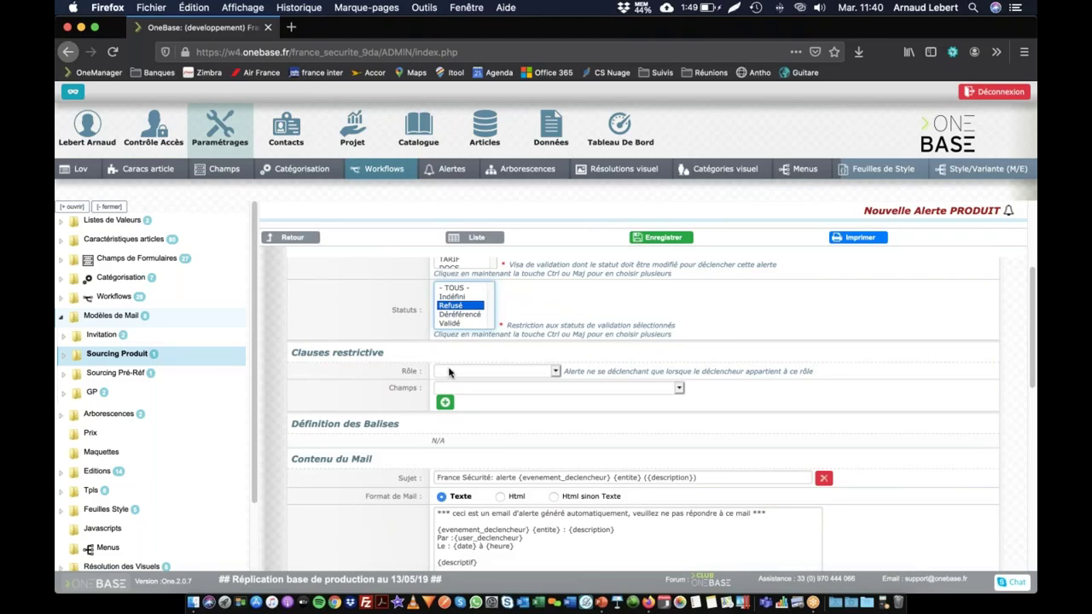
{"action": "left_click", "coordinate": [448, 372]}
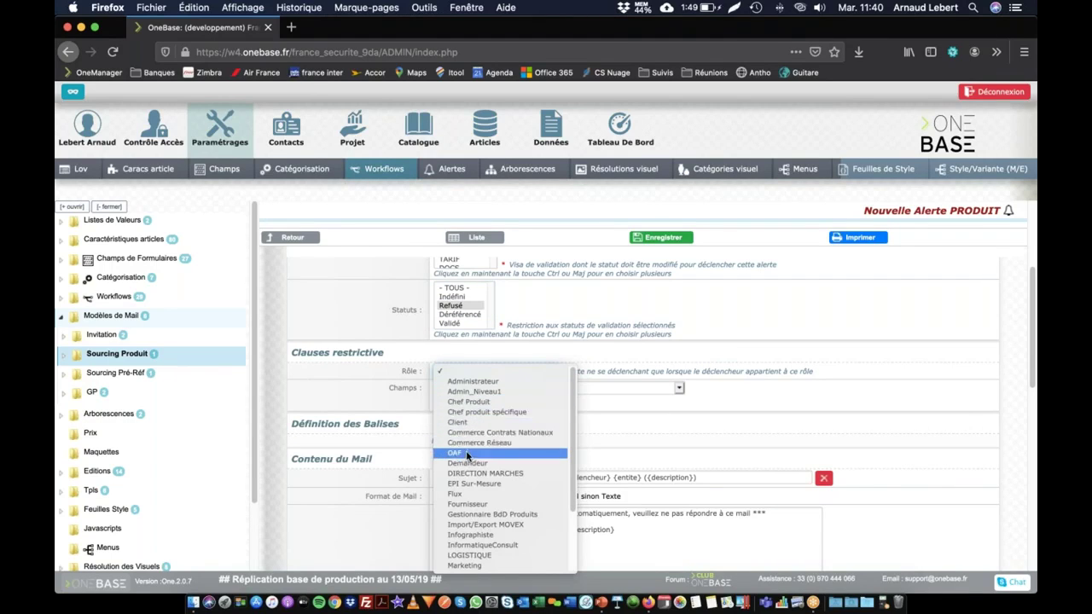
{"action": "scroll", "coordinate": [466, 461], "scroll_direction": "down", "scroll_amount": 3}
{"action": "left_click", "coordinate": [465, 502]}
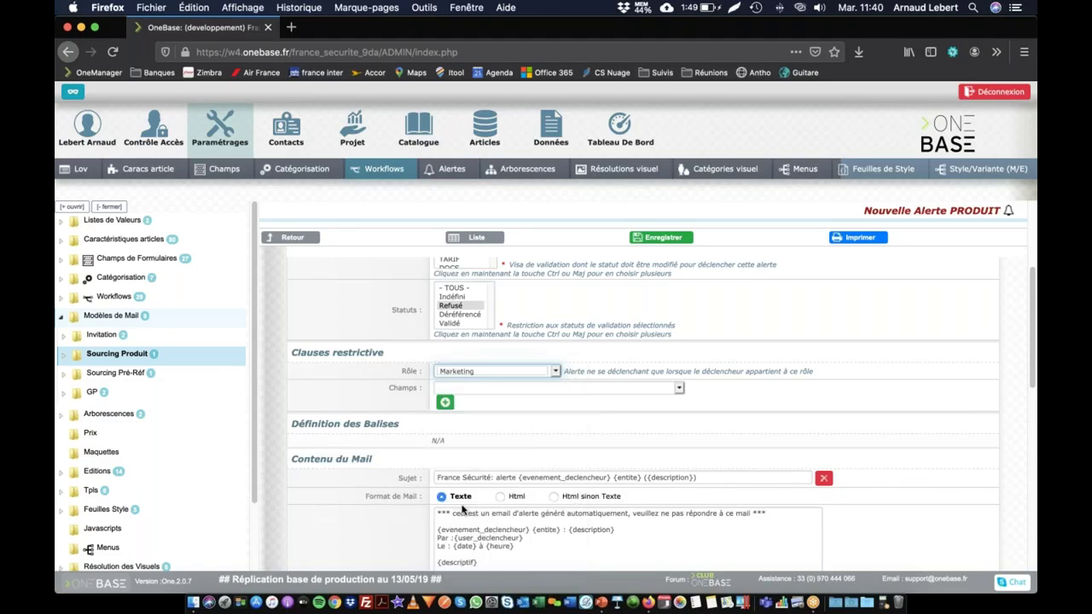
{"action": "left_click", "coordinate": [460, 372]}
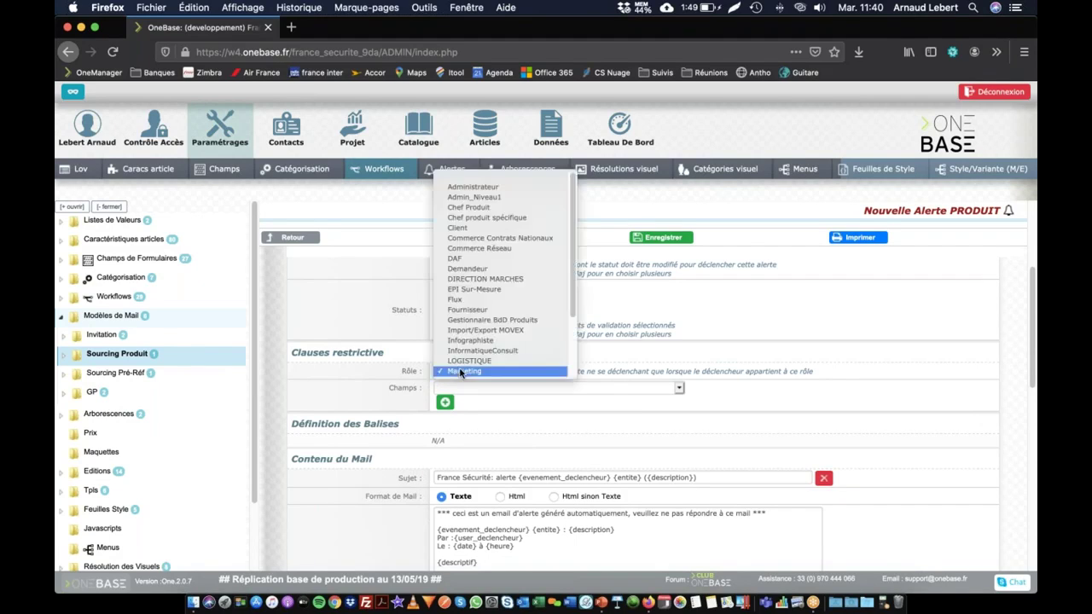
{"action": "left_click", "coordinate": [465, 176]}
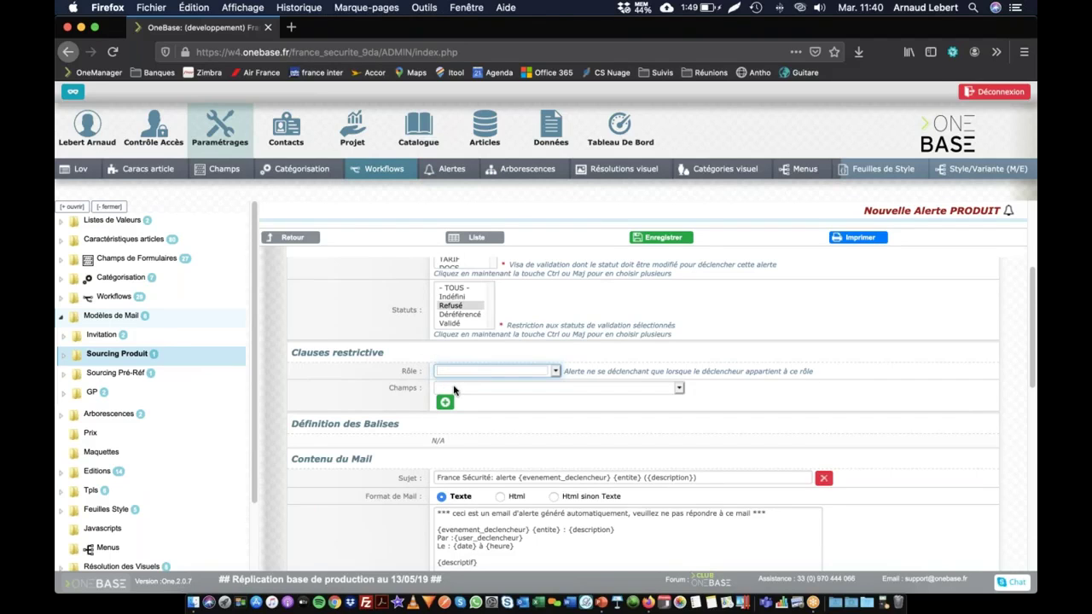
{"action": "left_click", "coordinate": [453, 389]}
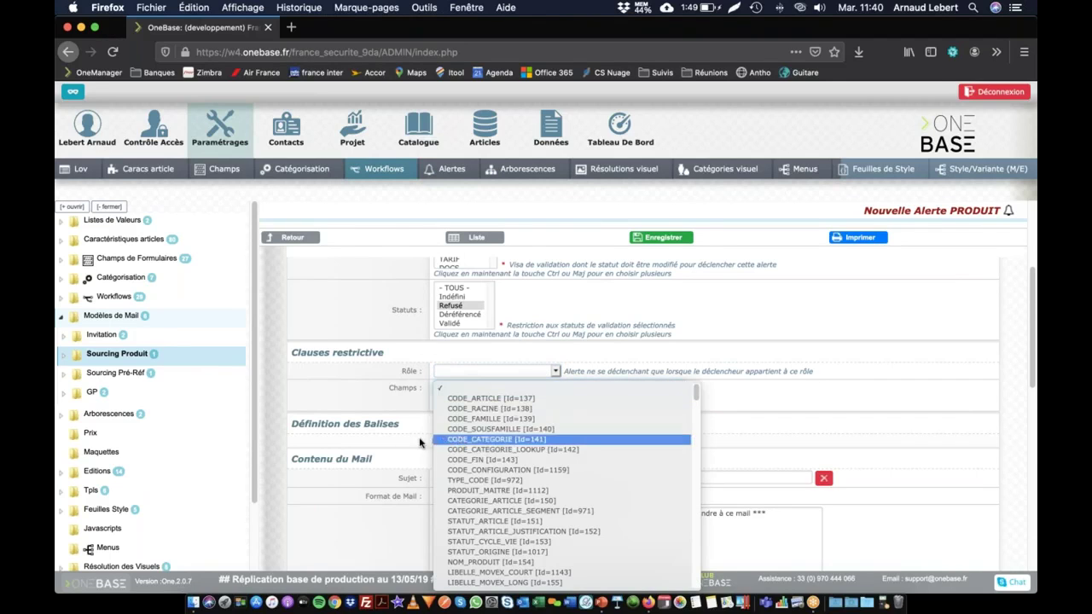
{"action": "left_click", "coordinate": [389, 410]}
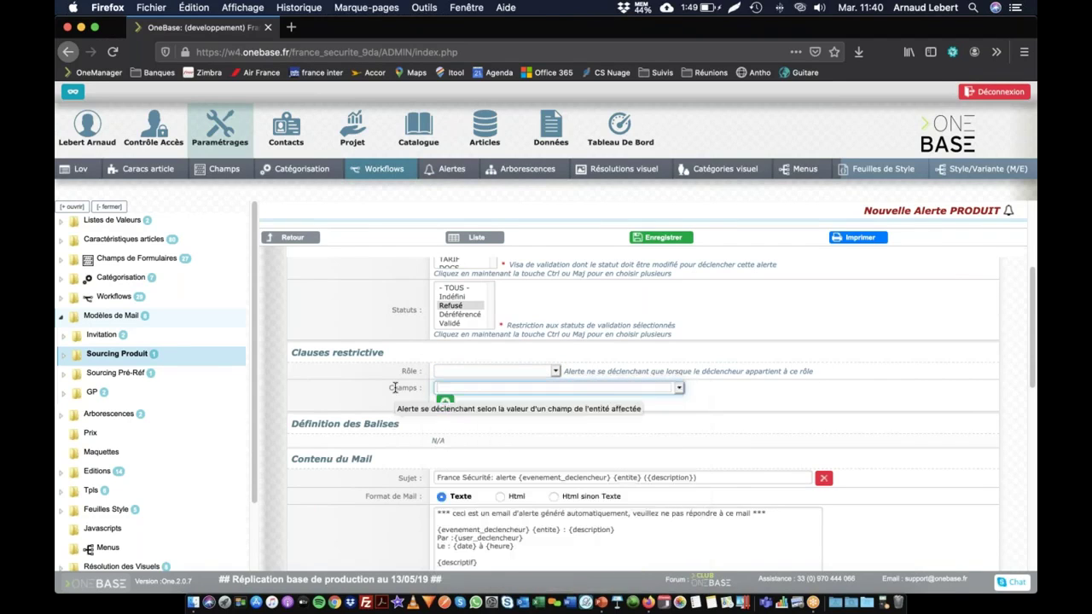
- Examine the dynamic tags in the mail's subject and message, such as {evenement_declencheur}, against the alert's visa and status conditions
{"action": "scroll", "coordinate": [391, 389], "scroll_direction": "down", "scroll_amount": 1}
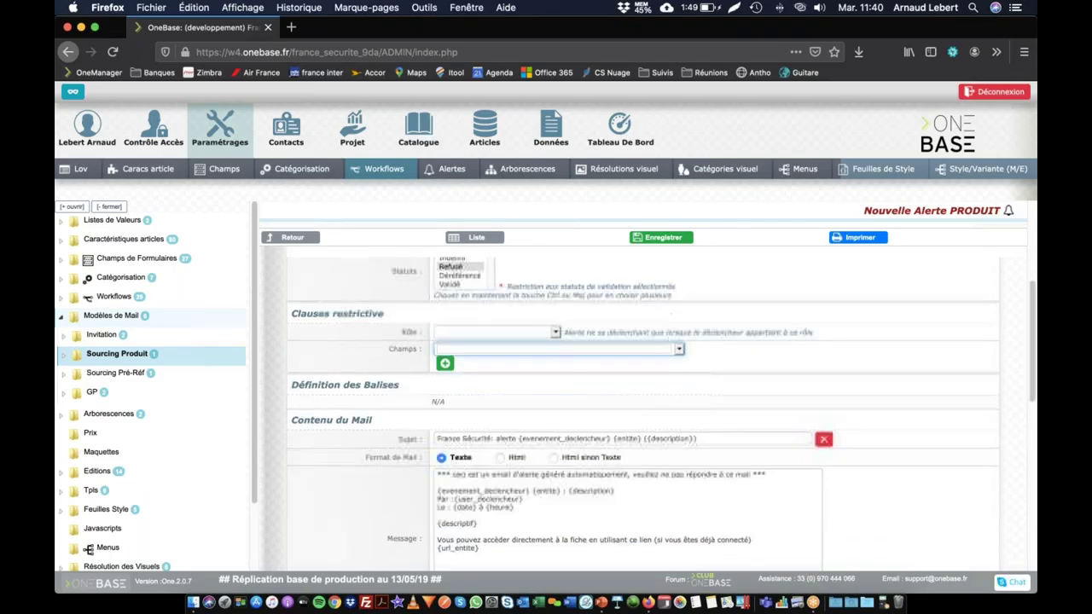
{"action": "scroll", "coordinate": [316, 360], "scroll_direction": "down", "scroll_amount": 1}
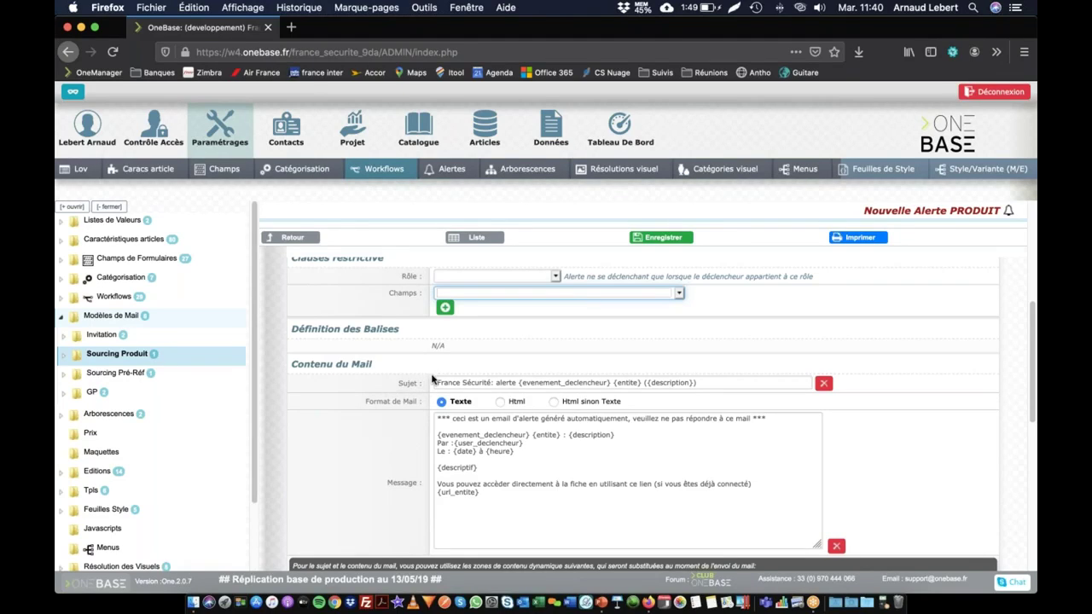
{"action": "left_click_drag", "start_coordinate": [517, 382], "coordinate": [611, 382]}
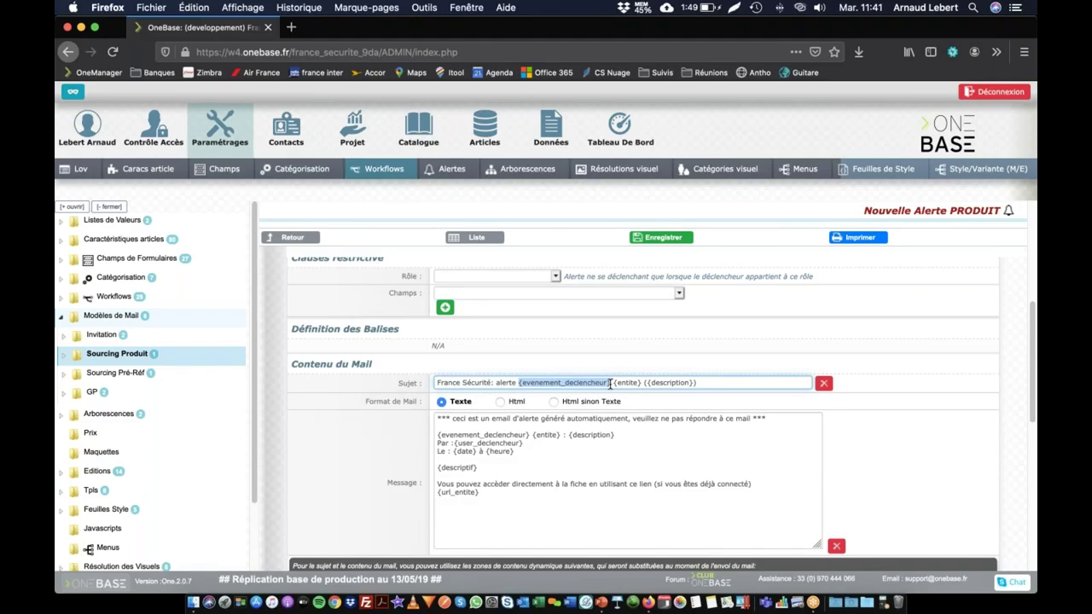
{"action": "left_click", "coordinate": [536, 382]}
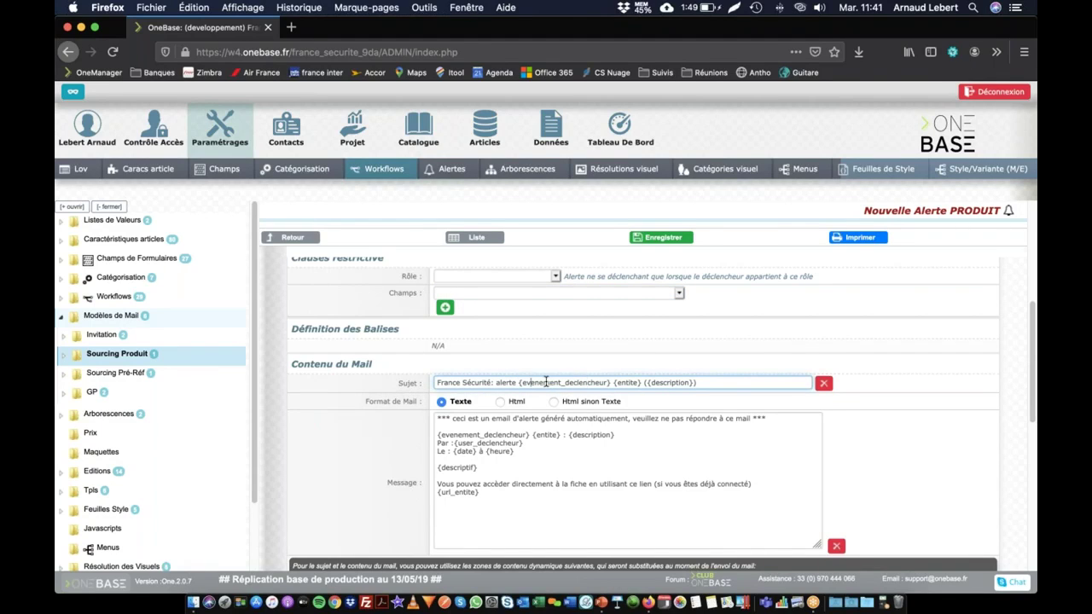
{"action": "scroll", "coordinate": [547, 386], "scroll_direction": "up", "scroll_amount": 5}
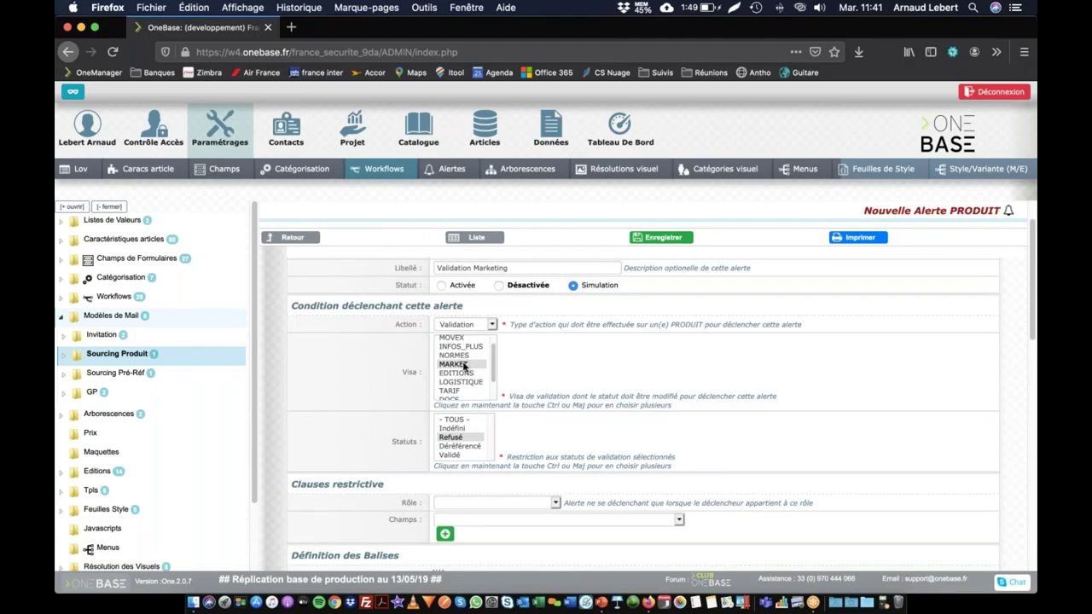
{"action": "scroll", "coordinate": [492, 382], "scroll_direction": "down", "scroll_amount": 2}
{"action": "scroll", "coordinate": [628, 546], "scroll_direction": "down", "scroll_amount": 3}
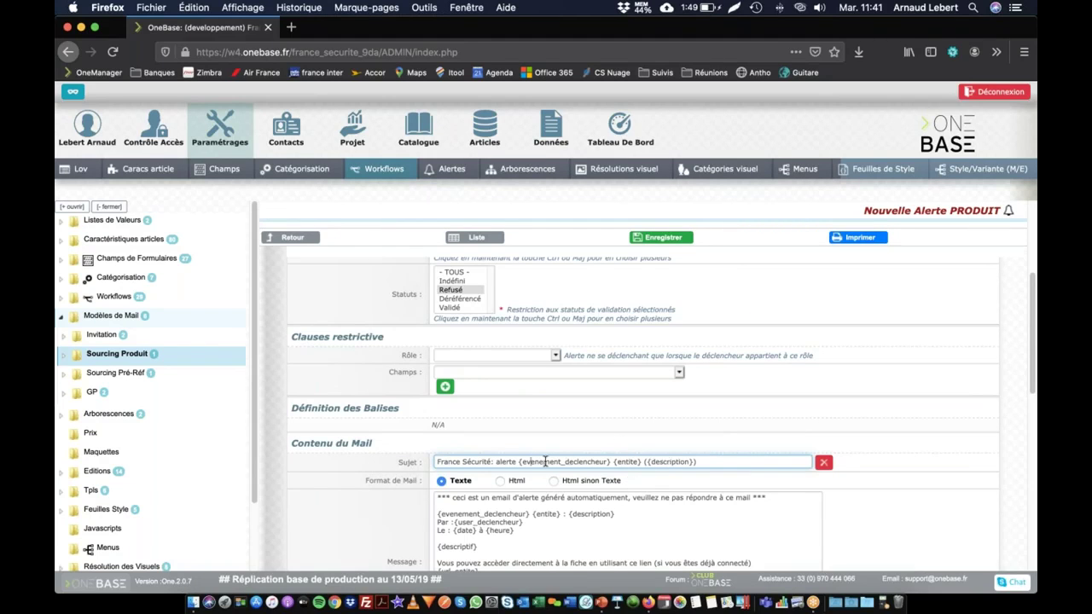
{"action": "scroll", "coordinate": [529, 461], "scroll_direction": "down", "scroll_amount": 2}
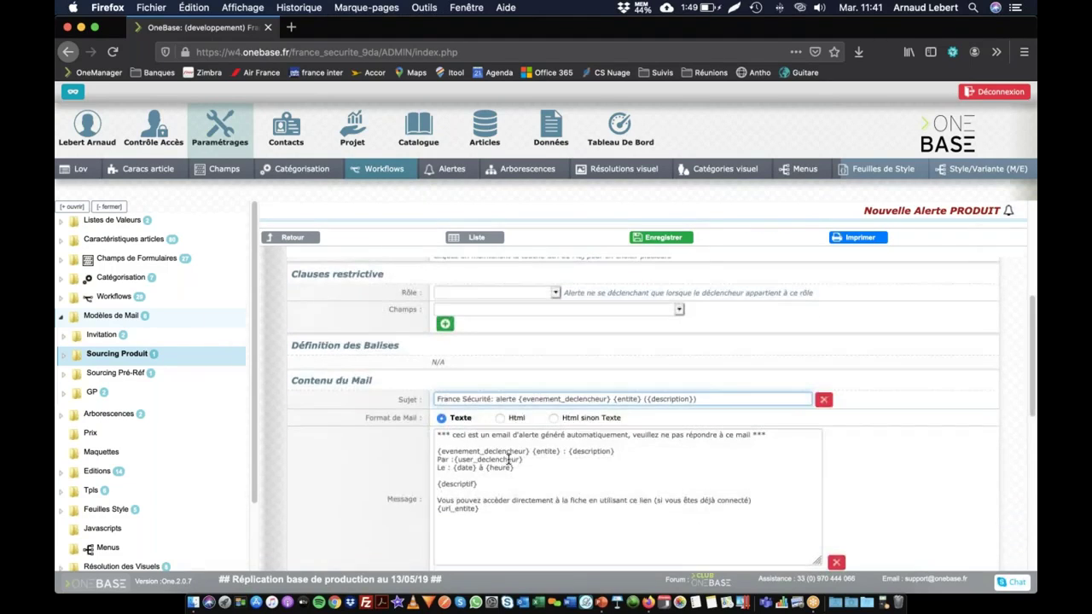
{"action": "scroll", "coordinate": [503, 452], "scroll_direction": "up", "scroll_amount": 3}
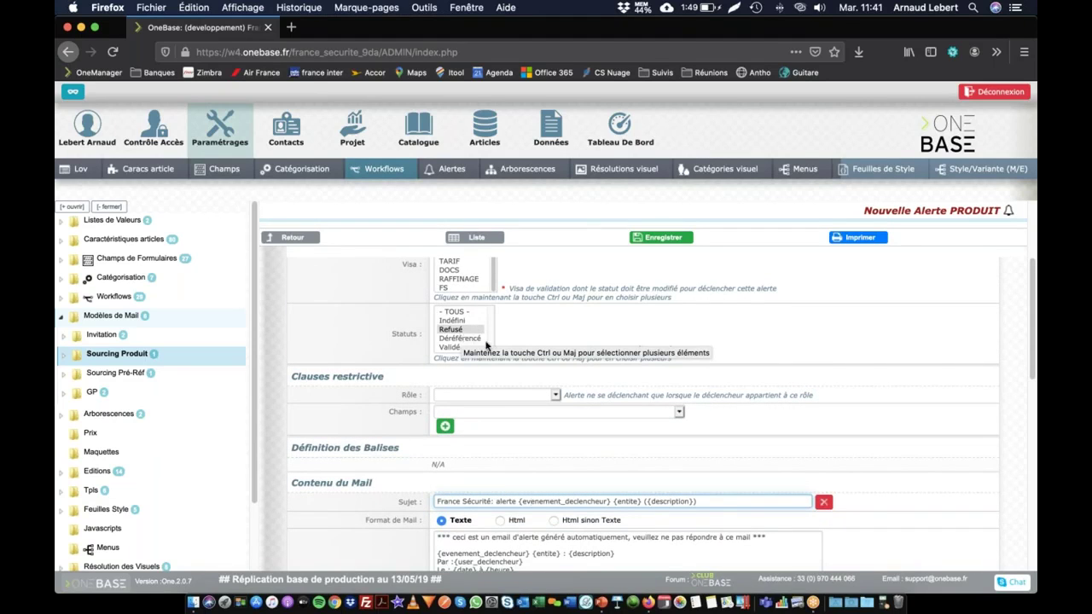
- Set the mail format of the Validation Marketing alert to Html and save the new alert
{"action": "scroll", "coordinate": [512, 341], "scroll_direction": "down", "scroll_amount": 4}
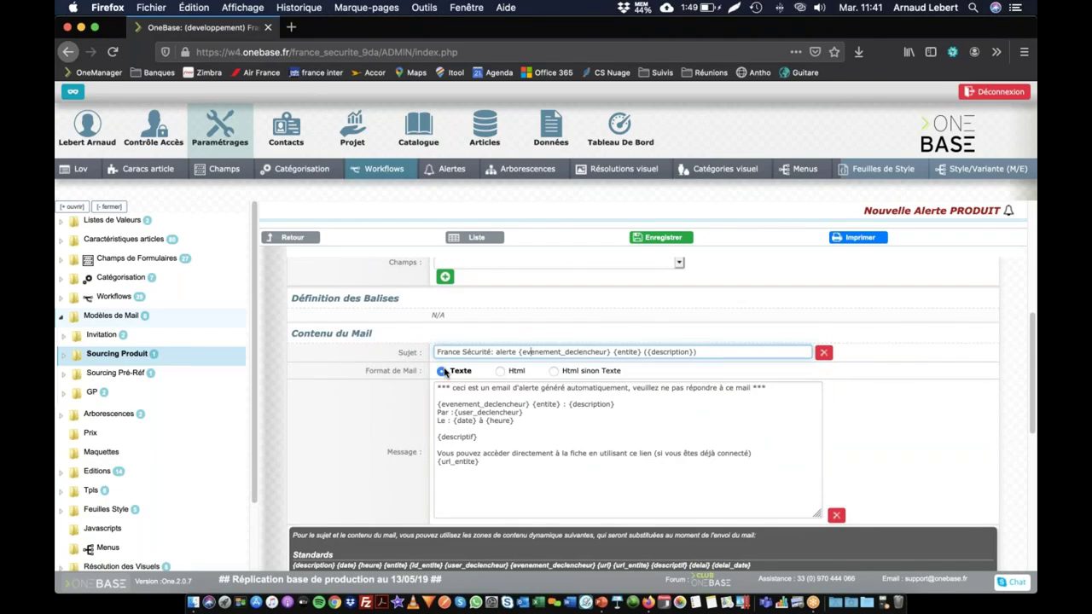
{"action": "left_click", "coordinate": [501, 372]}
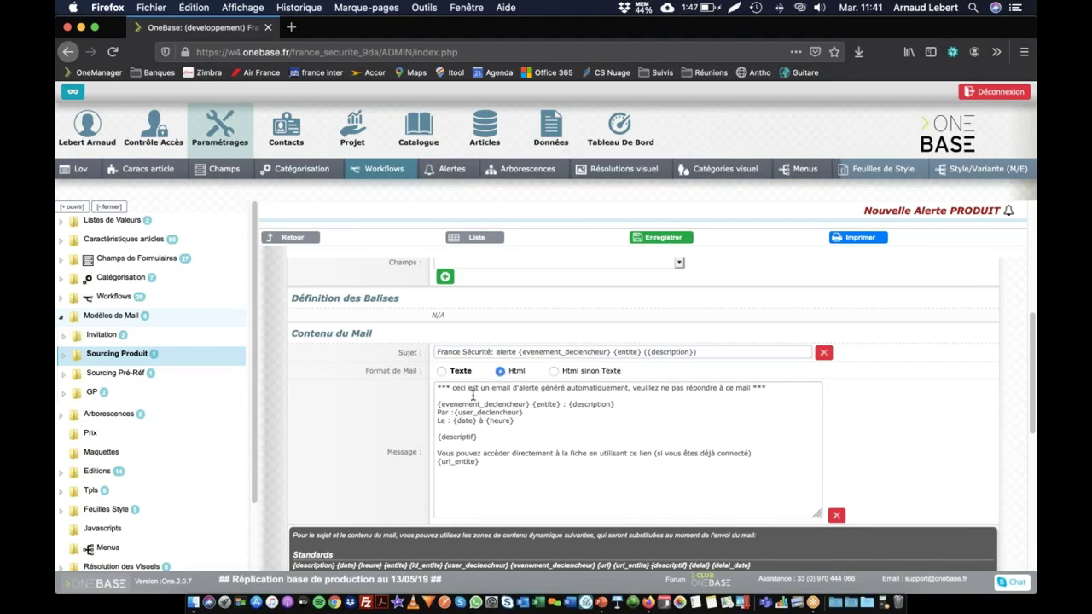
{"action": "left_click_drag", "start_coordinate": [446, 405], "coordinate": [497, 404]}
{"action": "left_click", "coordinate": [568, 415]}
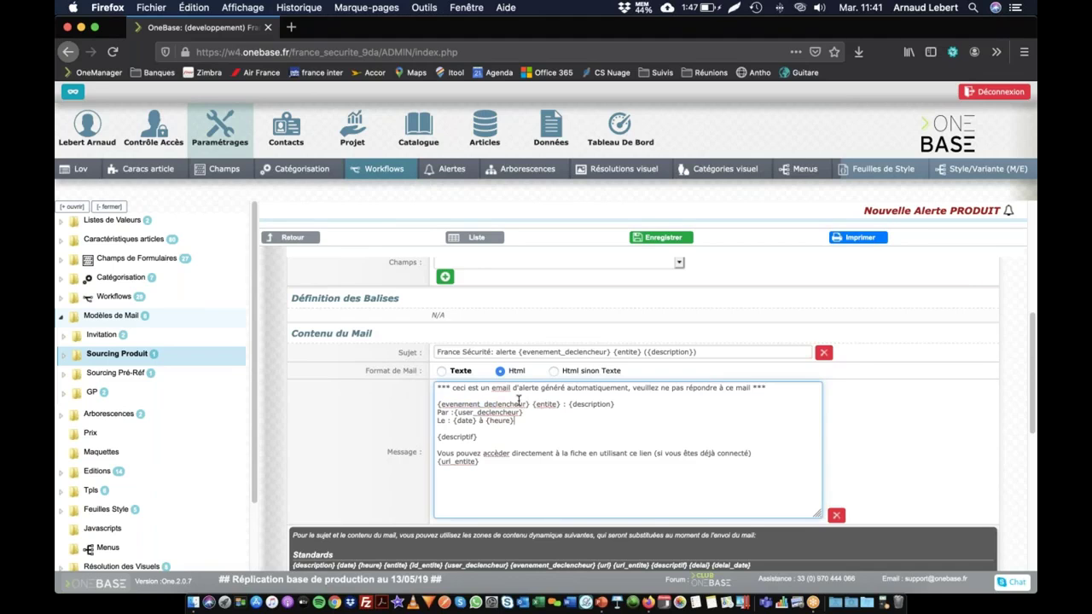
{"action": "scroll", "coordinate": [518, 398], "scroll_direction": "down", "scroll_amount": 2}
{"action": "scroll", "coordinate": [520, 397], "scroll_direction": "up", "scroll_amount": 5}
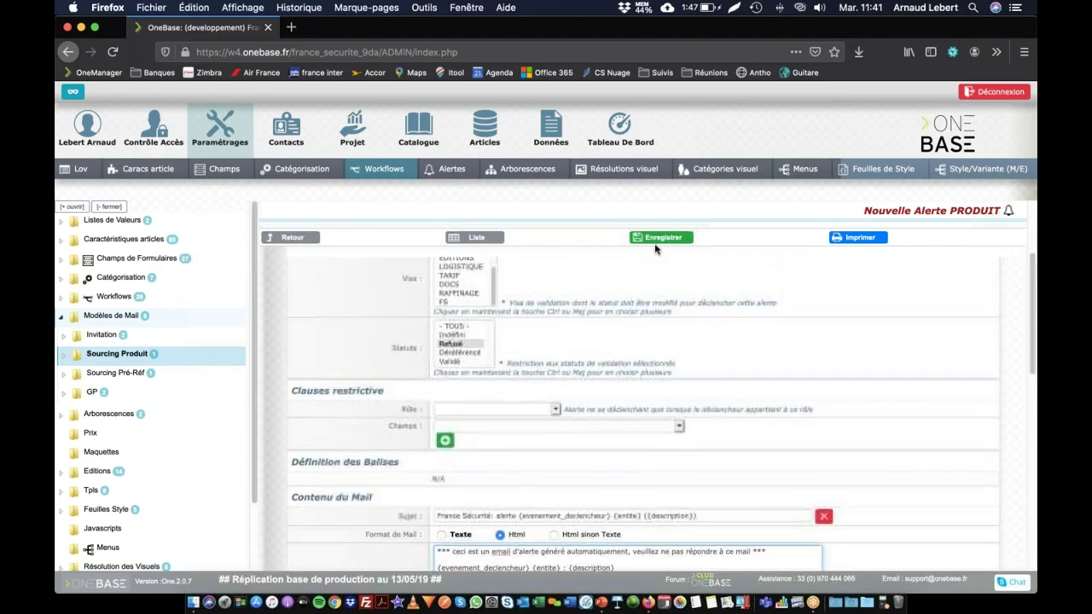
{"action": "left_click", "coordinate": [658, 239]}
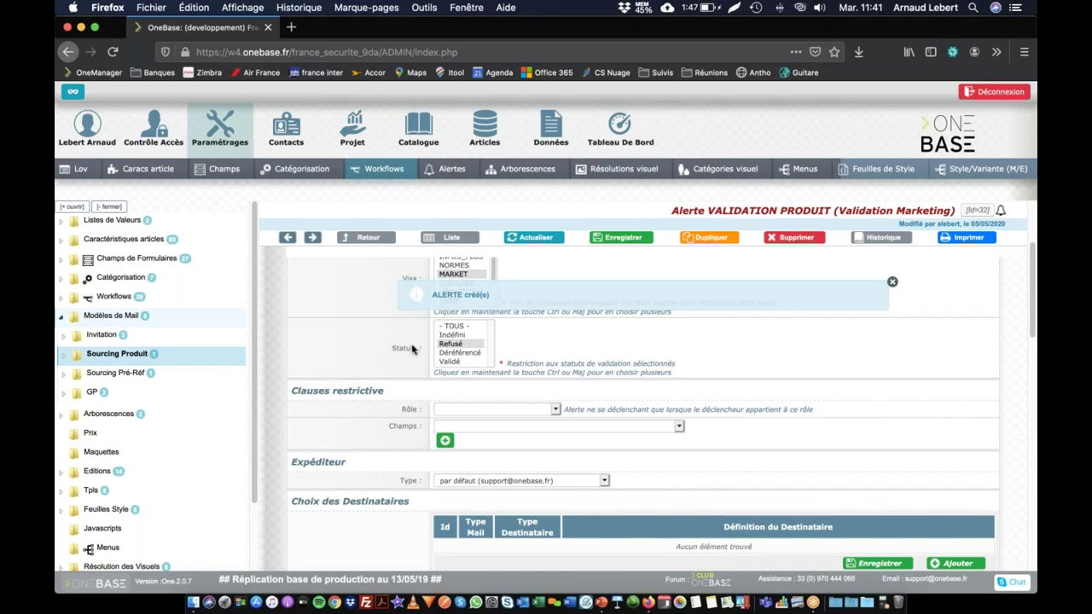
- Try using Contact sélectionné as the alert's sender type with a contact from the database, and clear that contact
{"action": "scroll", "coordinate": [389, 345], "scroll_direction": "down", "scroll_amount": 2}
{"action": "scroll", "coordinate": [389, 345], "scroll_direction": "up", "scroll_amount": 2}
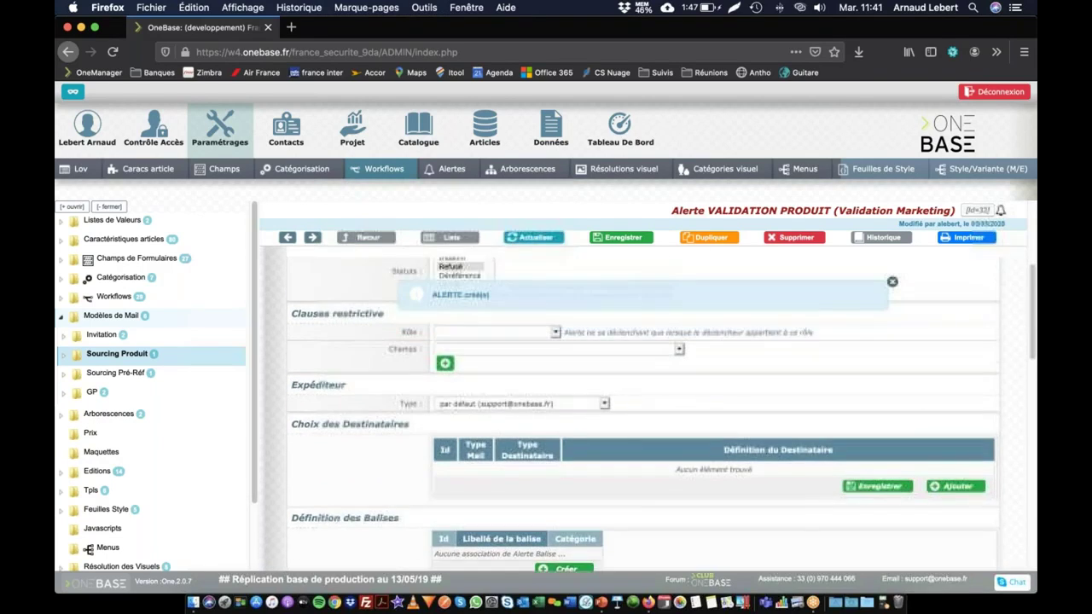
{"action": "scroll", "coordinate": [390, 346], "scroll_direction": "down", "scroll_amount": 2}
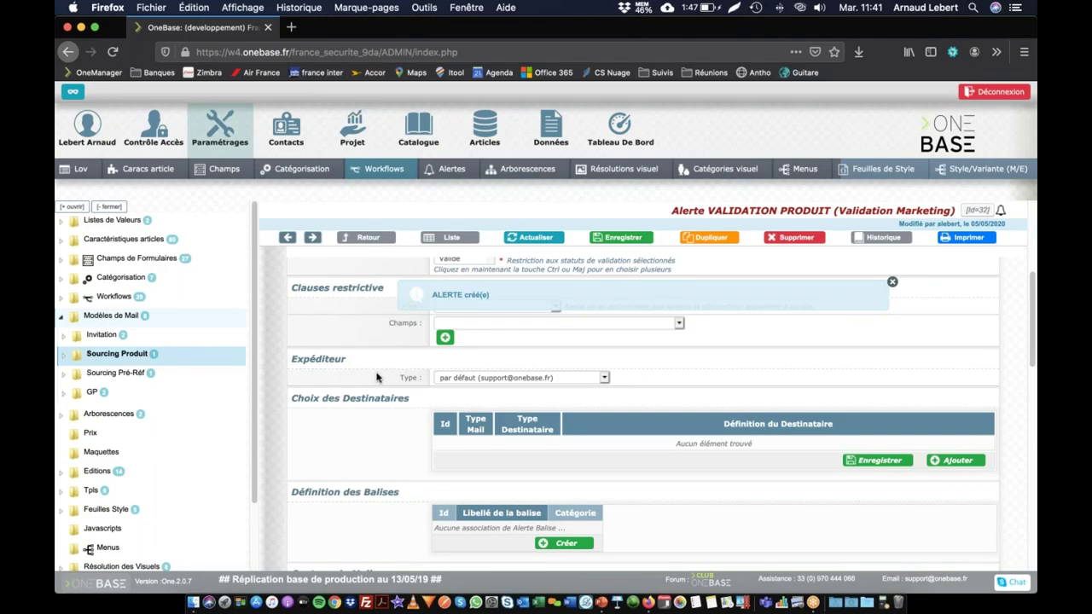
{"action": "left_click", "coordinate": [465, 380]}
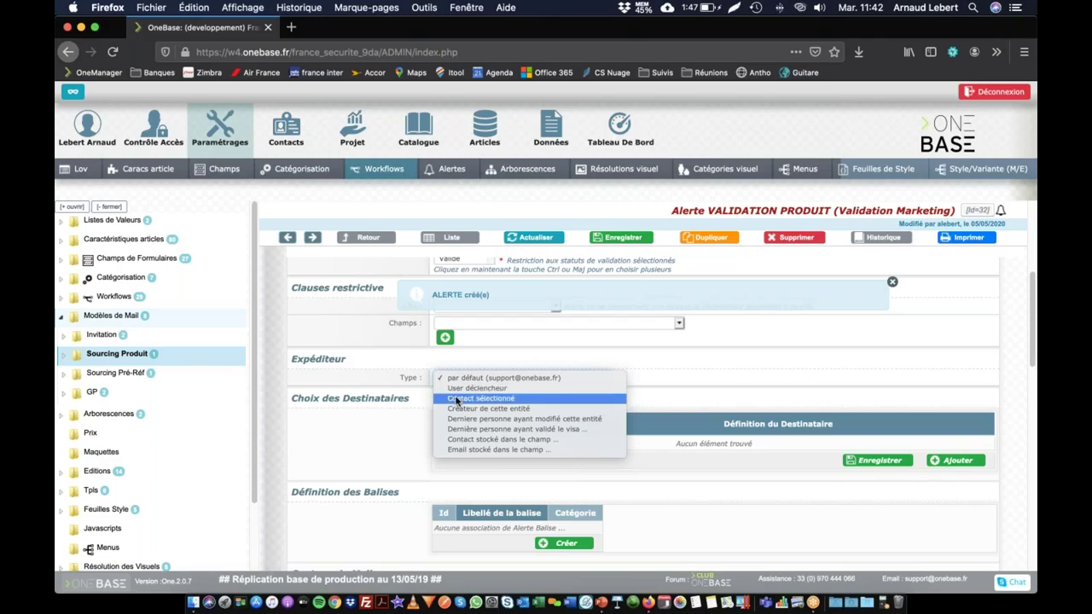
{"action": "left_click", "coordinate": [464, 398]}
{"action": "left_click", "coordinate": [470, 394]}
{"action": "type", "text": "leber"}
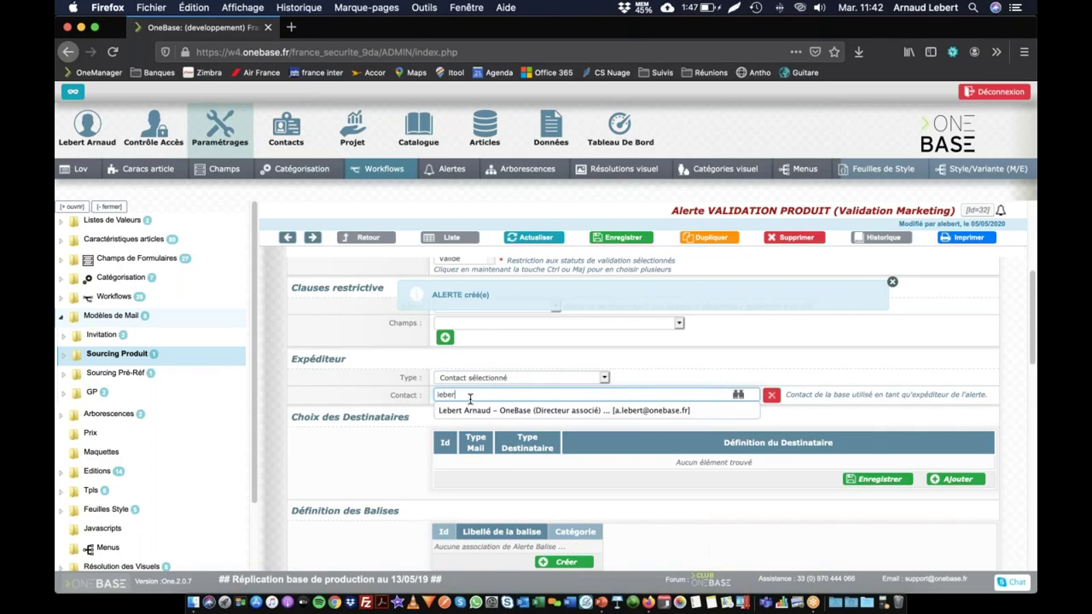
{"action": "left_click", "coordinate": [461, 411]}
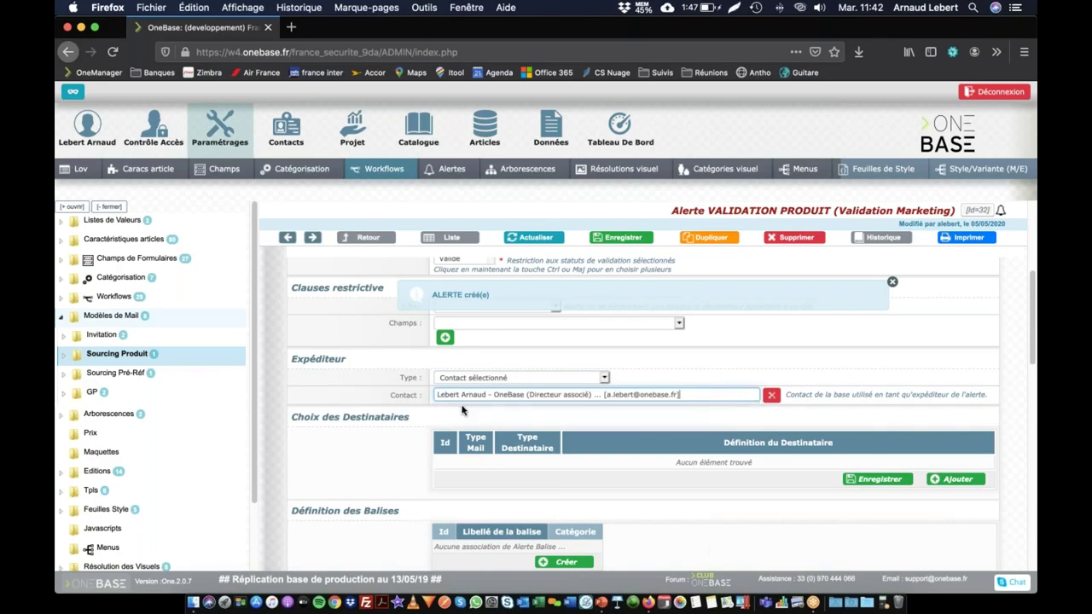
{"action": "left_click", "coordinate": [771, 395]}
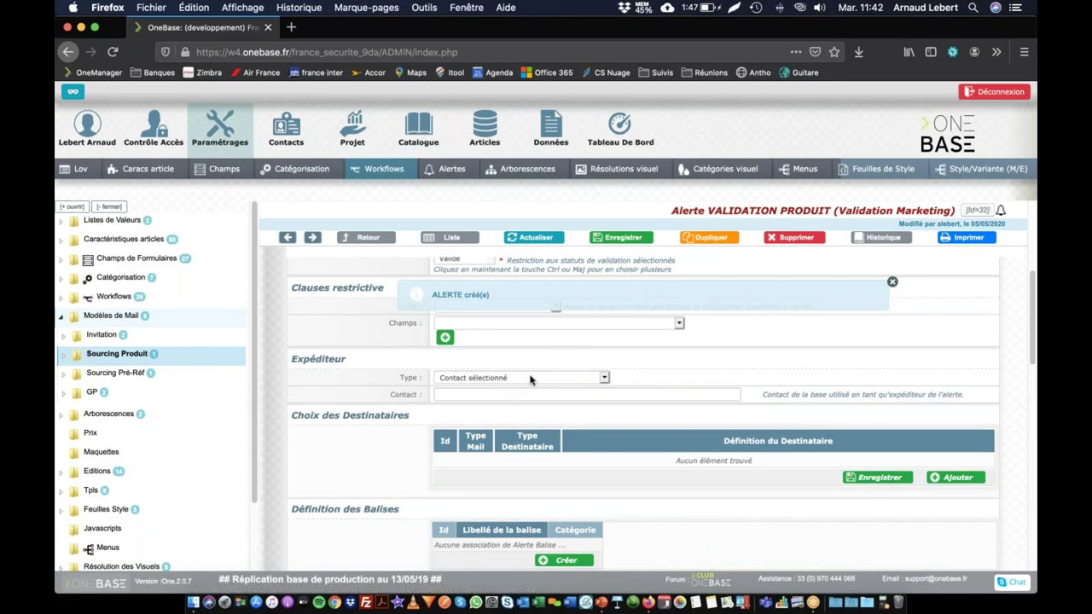
- Set the alert's sender type to User déclencheur and review the visa and status conditions
{"action": "left_click", "coordinate": [529, 380]}
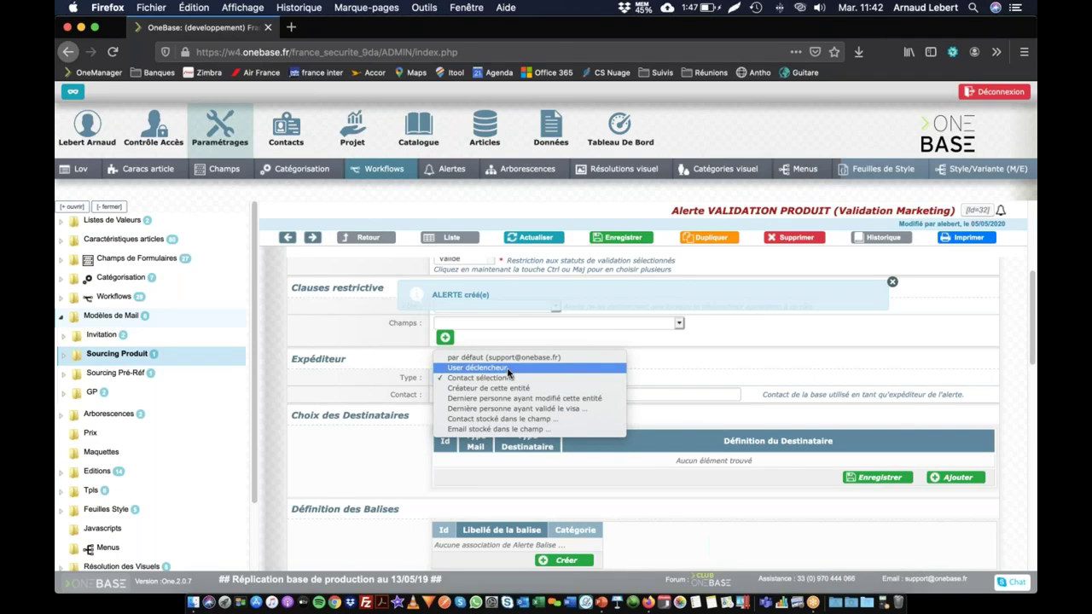
{"action": "left_click", "coordinate": [506, 368]}
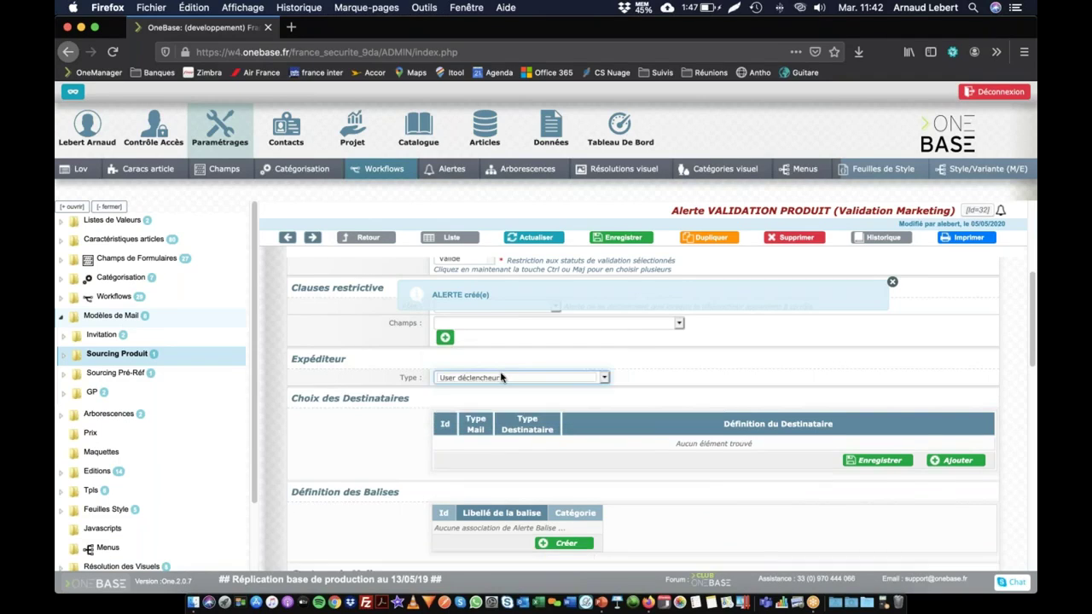
{"action": "scroll", "coordinate": [478, 392], "scroll_direction": "up", "scroll_amount": 5}
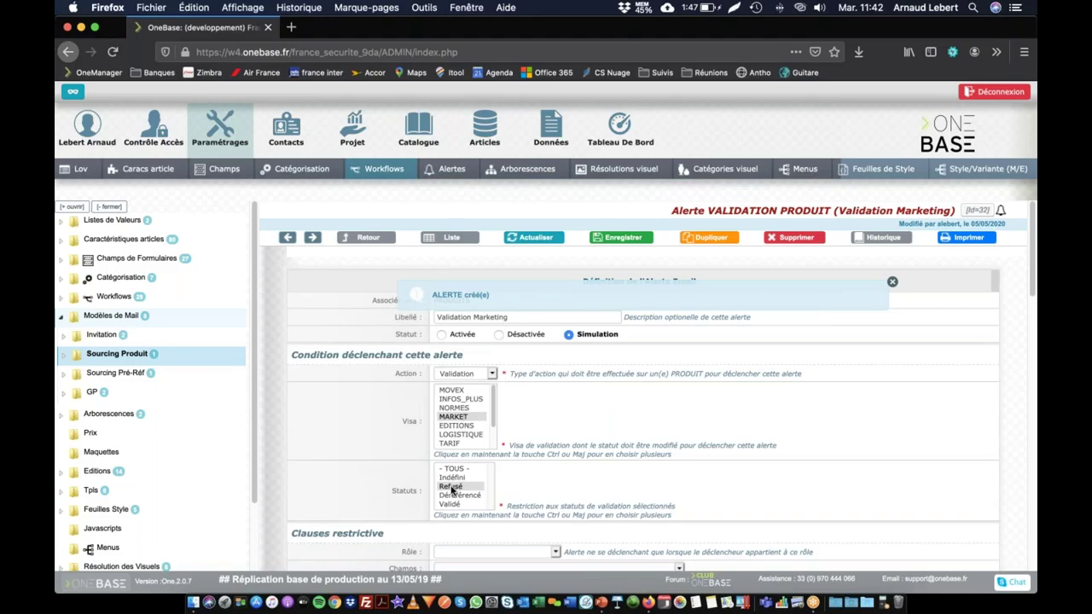
{"action": "scroll", "coordinate": [474, 420], "scroll_direction": "down", "scroll_amount": 2}
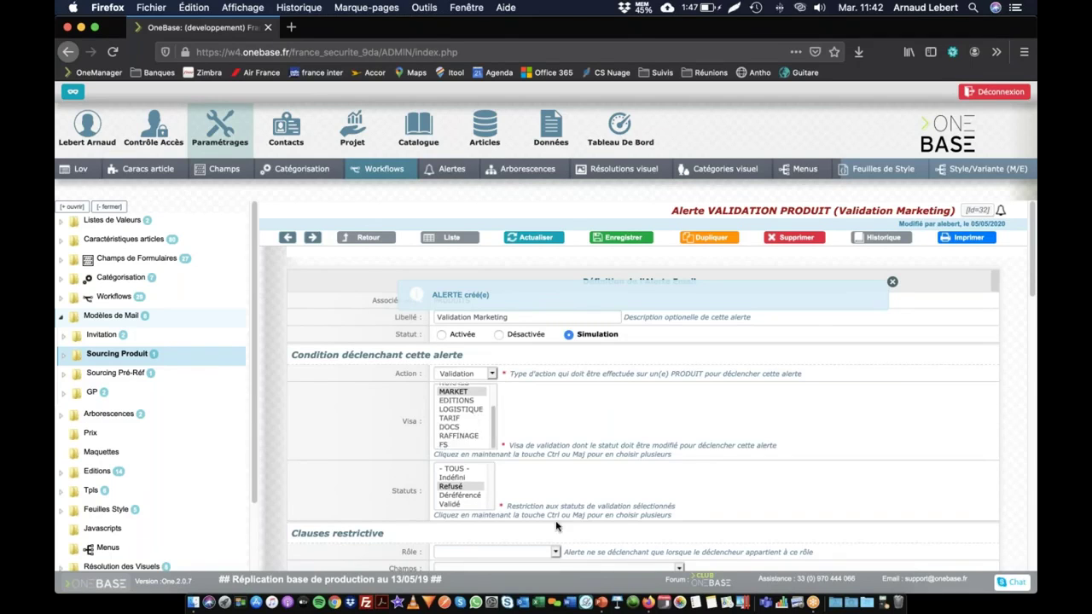
{"action": "scroll", "coordinate": [568, 522], "scroll_direction": "down", "scroll_amount": 5}
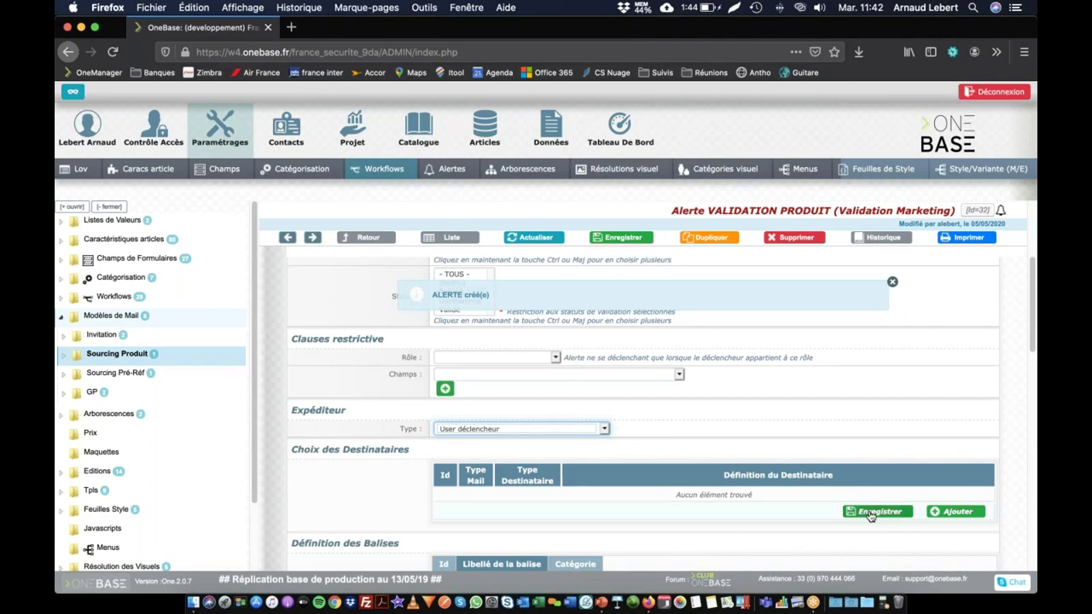
- Start adding a recipient to the alert and try the type "Utilisateur du rôle dont le champ ..." with the Administrateur role
{"action": "left_click", "coordinate": [957, 512]}
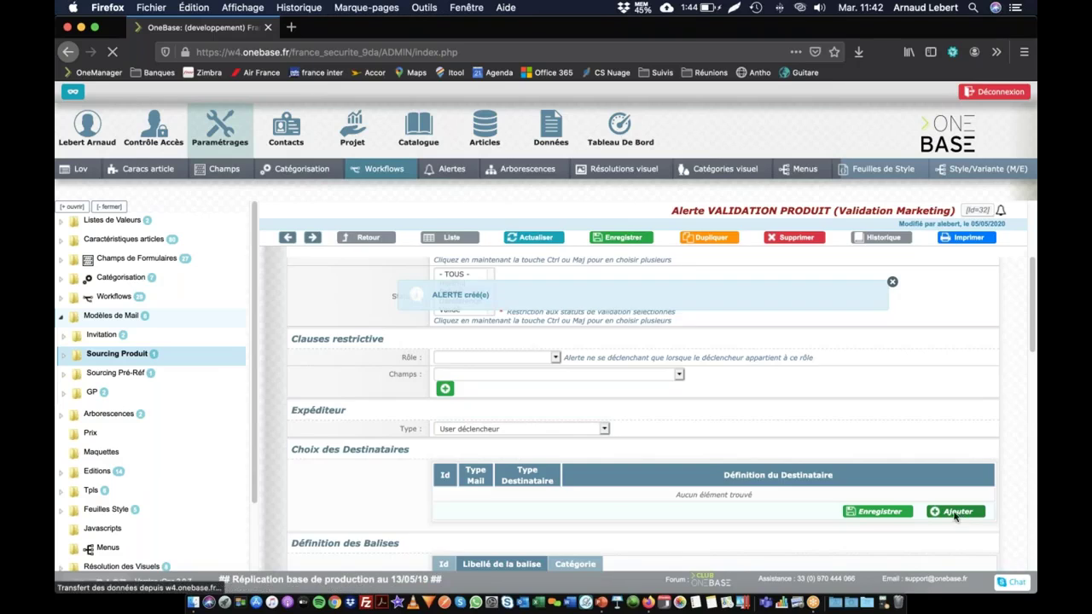
{"action": "left_click", "coordinate": [471, 303]}
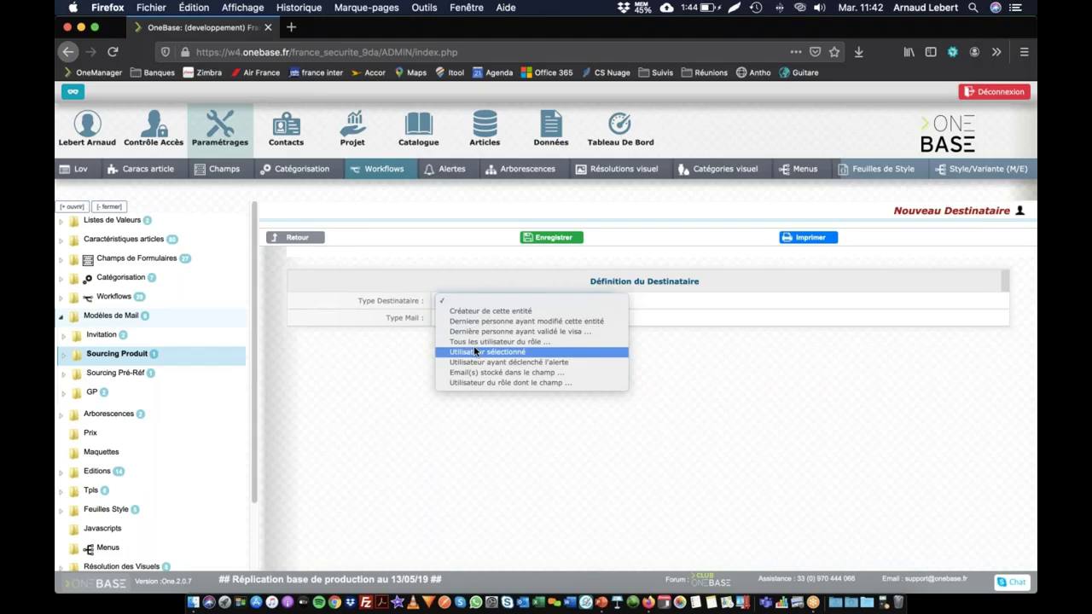
{"action": "left_click", "coordinate": [475, 383]}
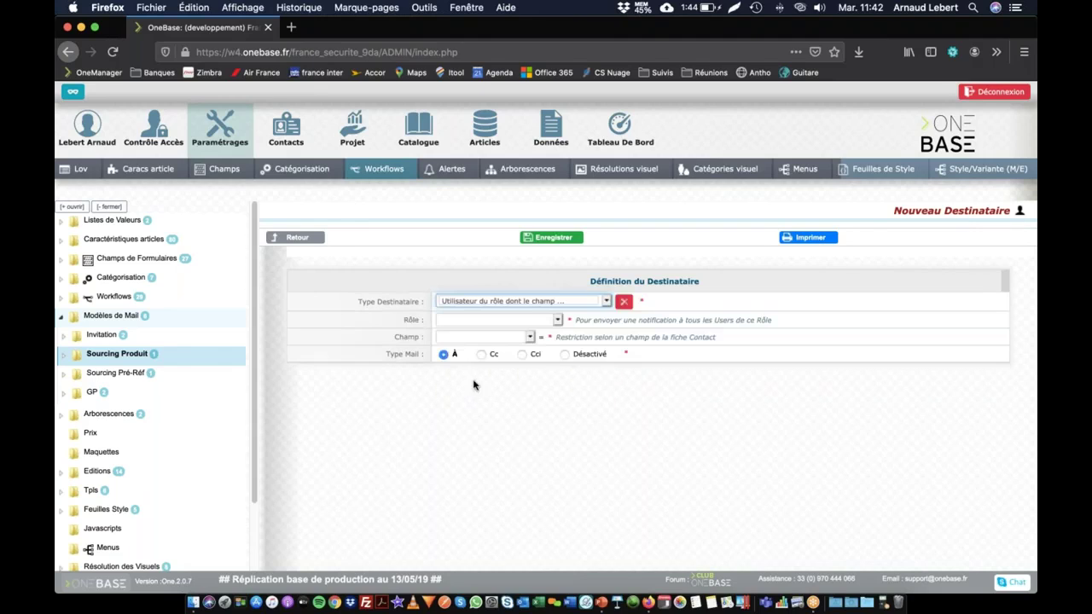
{"action": "left_click", "coordinate": [466, 323]}
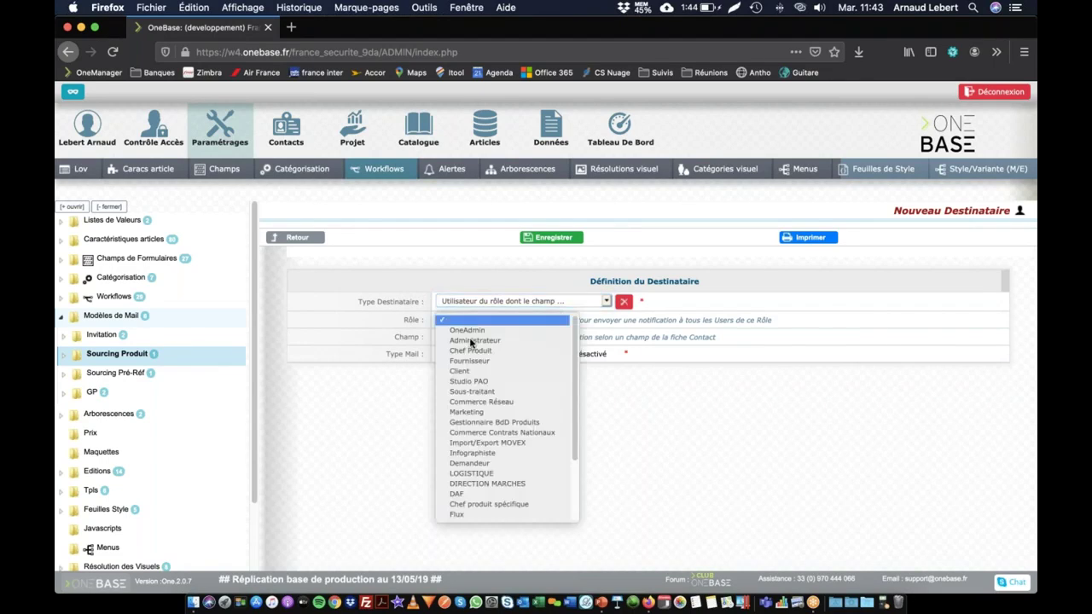
{"action": "left_click", "coordinate": [470, 345]}
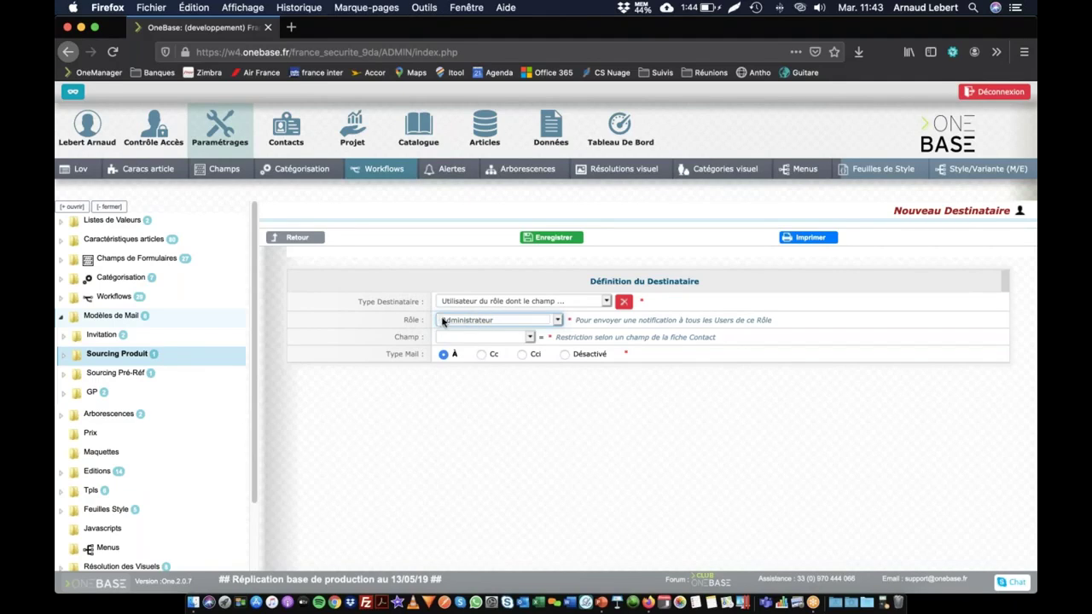
- Try Créateur de cette entité as recipient type, switch it to Derniere personne ayant modifié cette entité, and save the recipient
{"action": "left_click", "coordinate": [470, 301]}
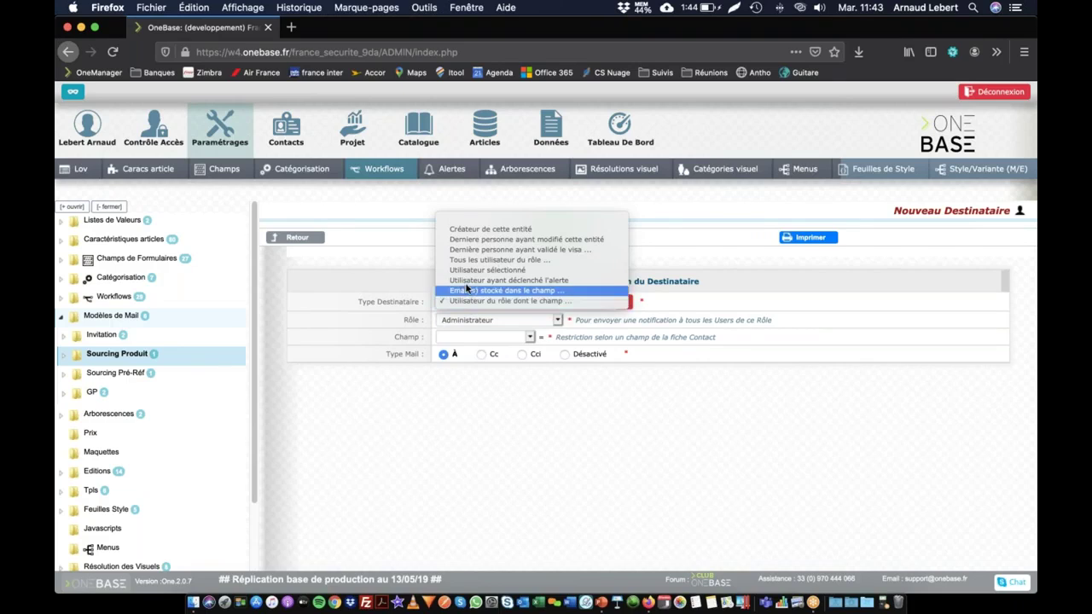
{"action": "left_click", "coordinate": [482, 230]}
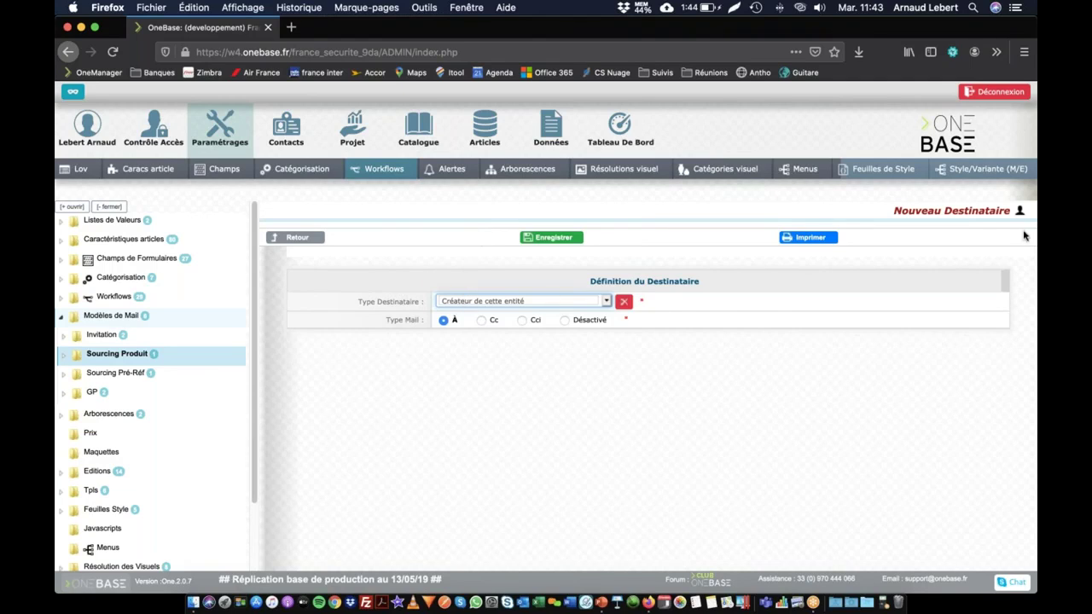
{"action": "left_click", "coordinate": [559, 303]}
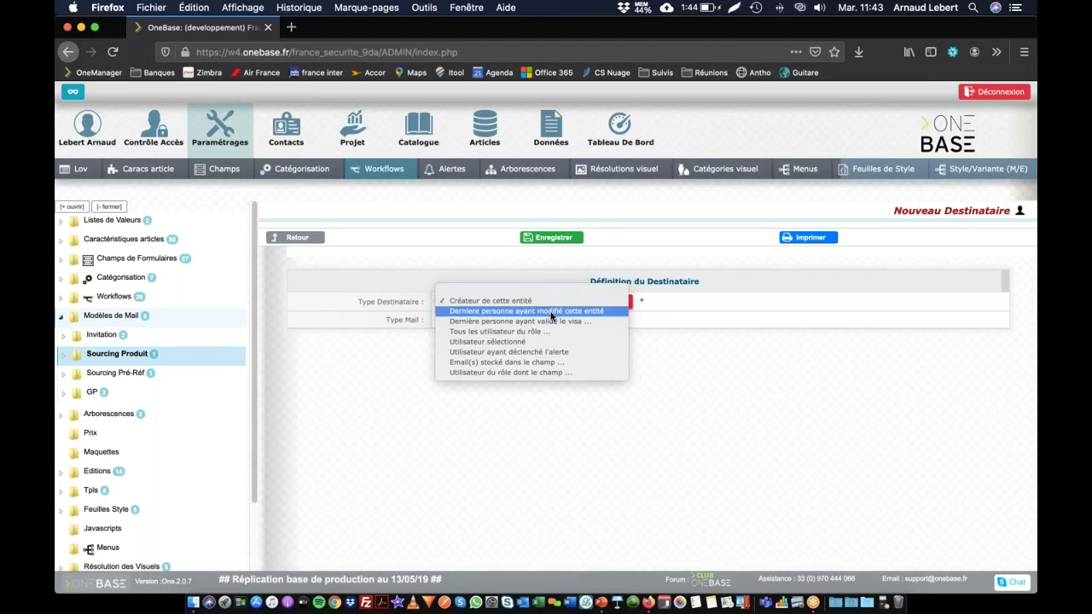
{"action": "left_click", "coordinate": [552, 312]}
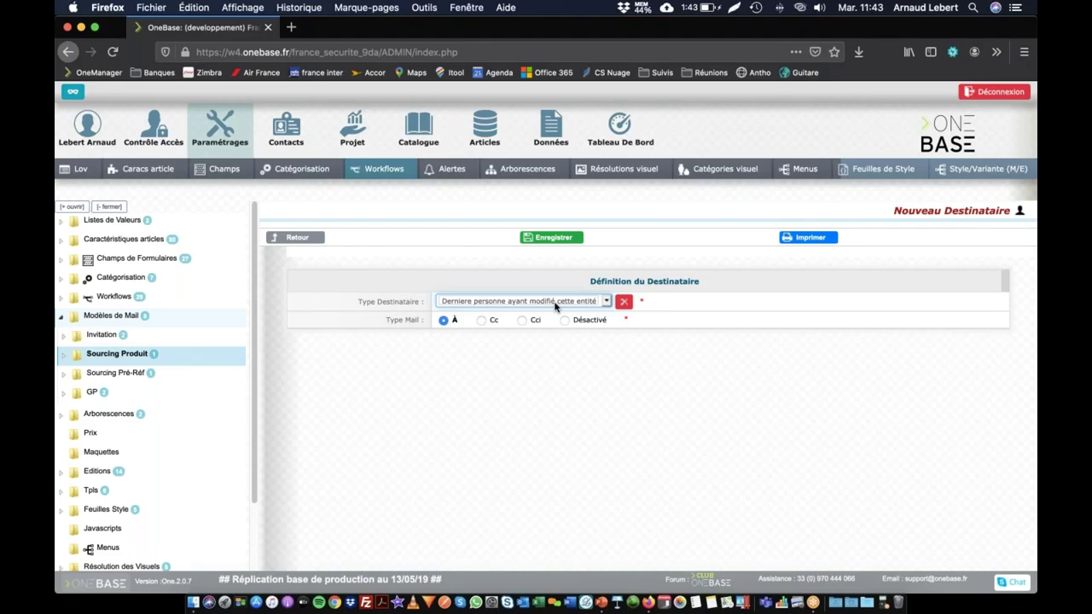
{"action": "left_click", "coordinate": [553, 238]}
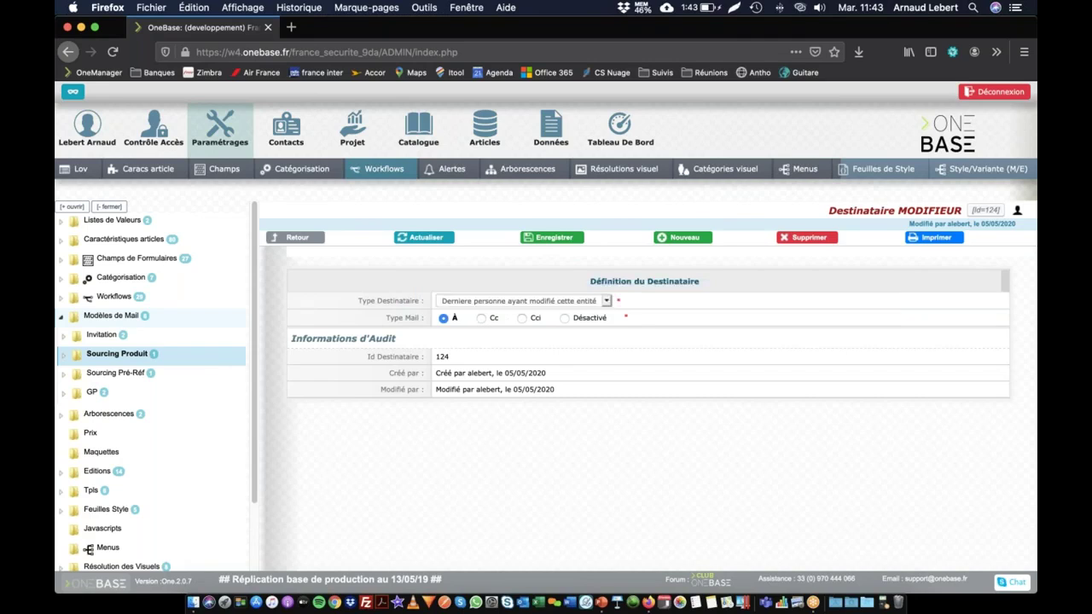
- Add a second recipient of type Utilisateur sélectionné, choose the user by name, set the mail type to Cc and save it
{"action": "left_click", "coordinate": [688, 239]}
{"action": "left_click", "coordinate": [531, 300]}
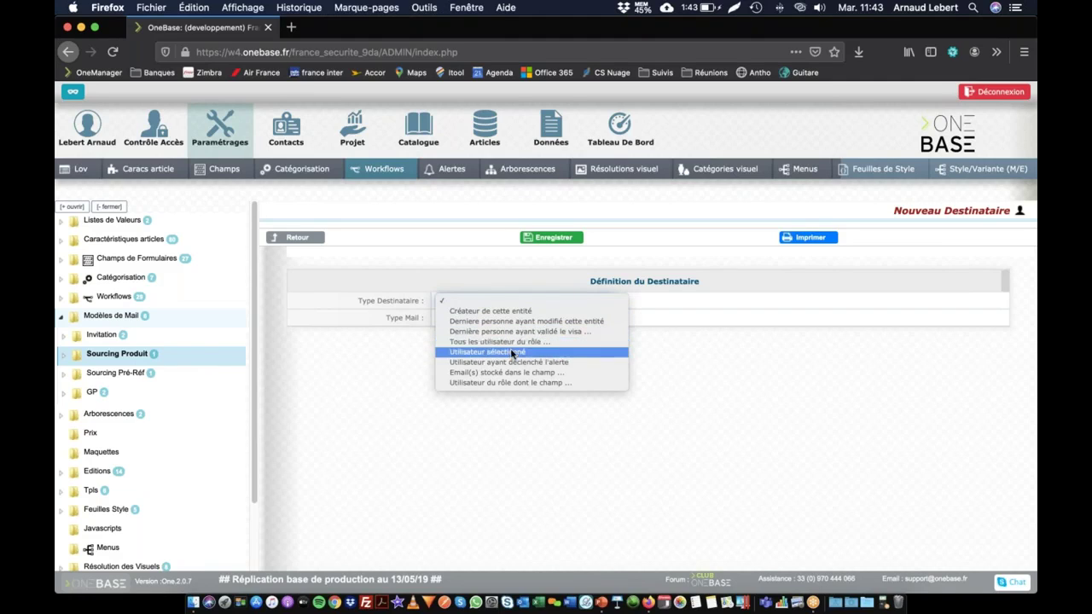
{"action": "left_click", "coordinate": [512, 353]}
{"action": "left_click", "coordinate": [513, 319]}
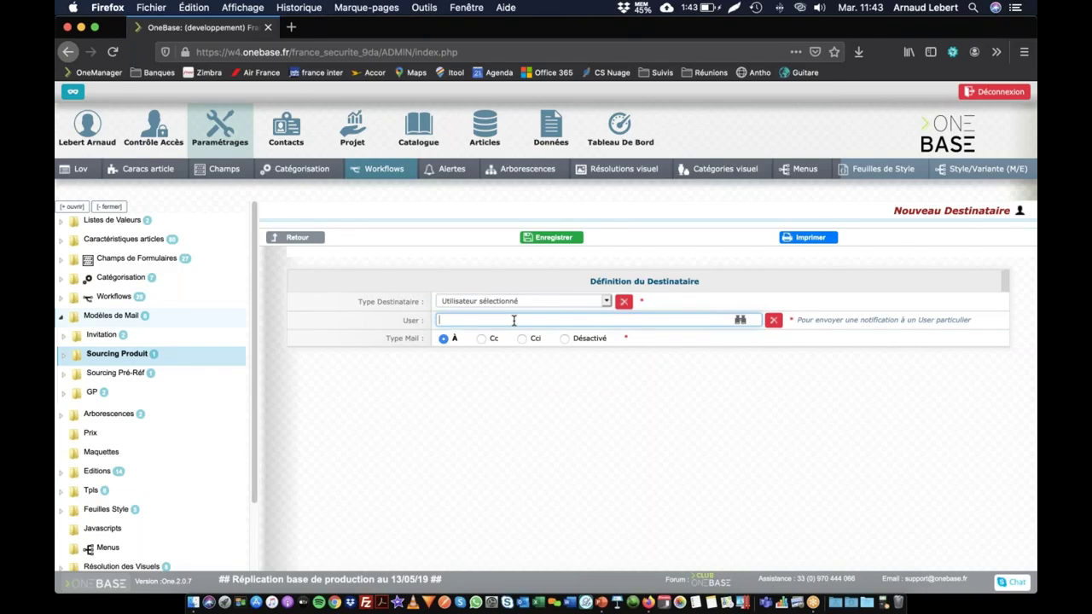
{"action": "type", "text": "vis"}
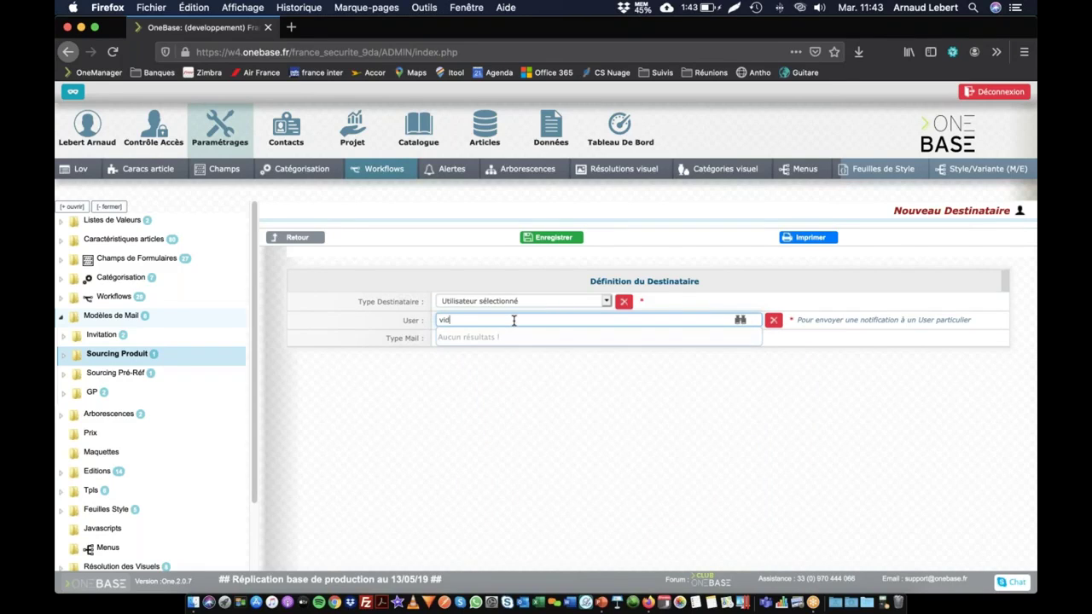
{"action": "left_click", "coordinate": [503, 339]}
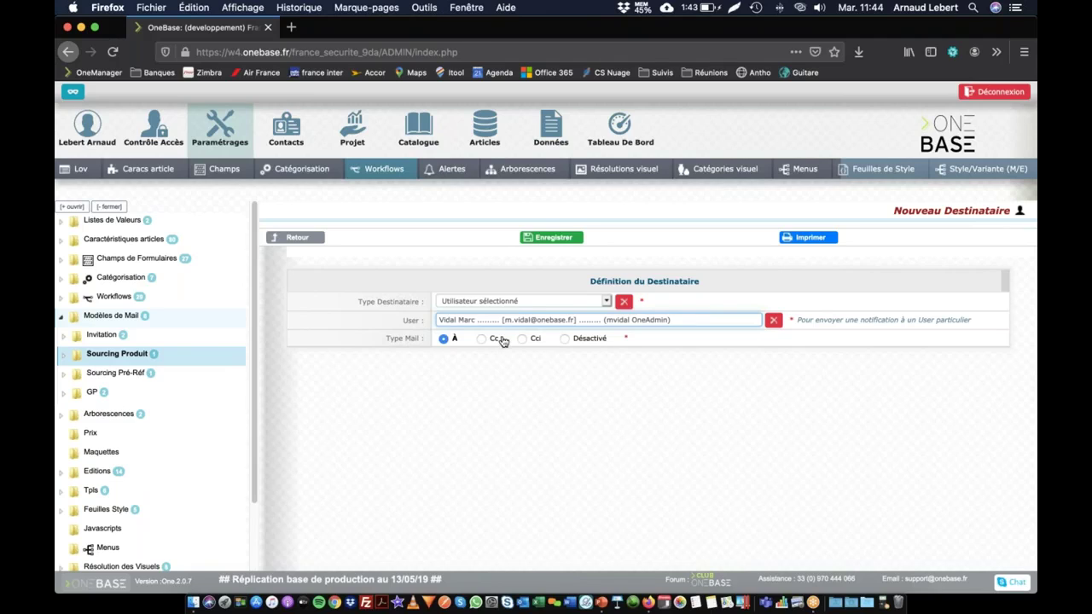
{"action": "left_click", "coordinate": [482, 339]}
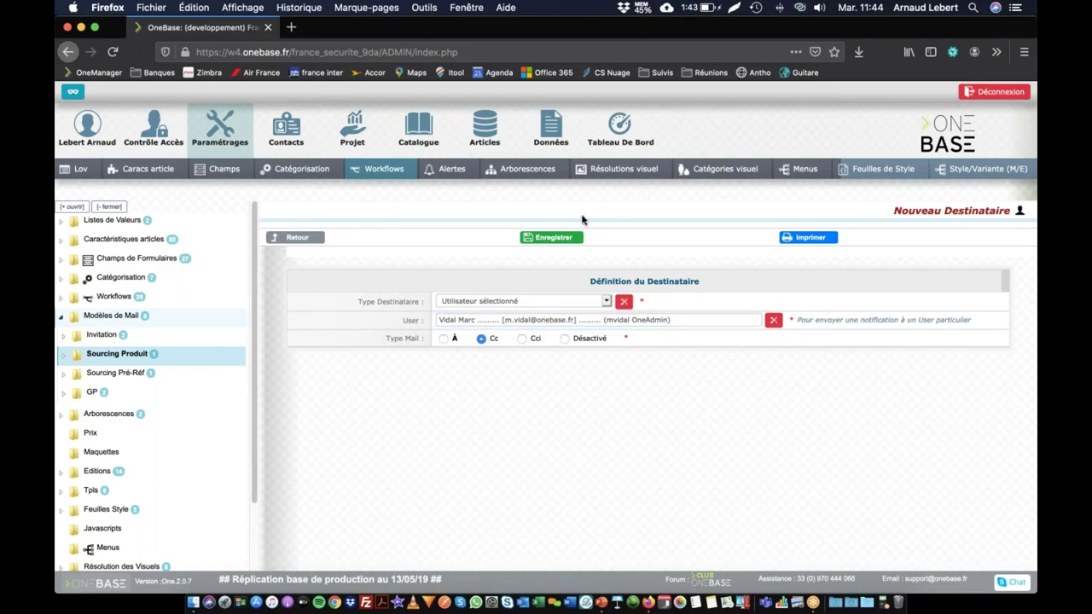
{"action": "left_click", "coordinate": [552, 237]}
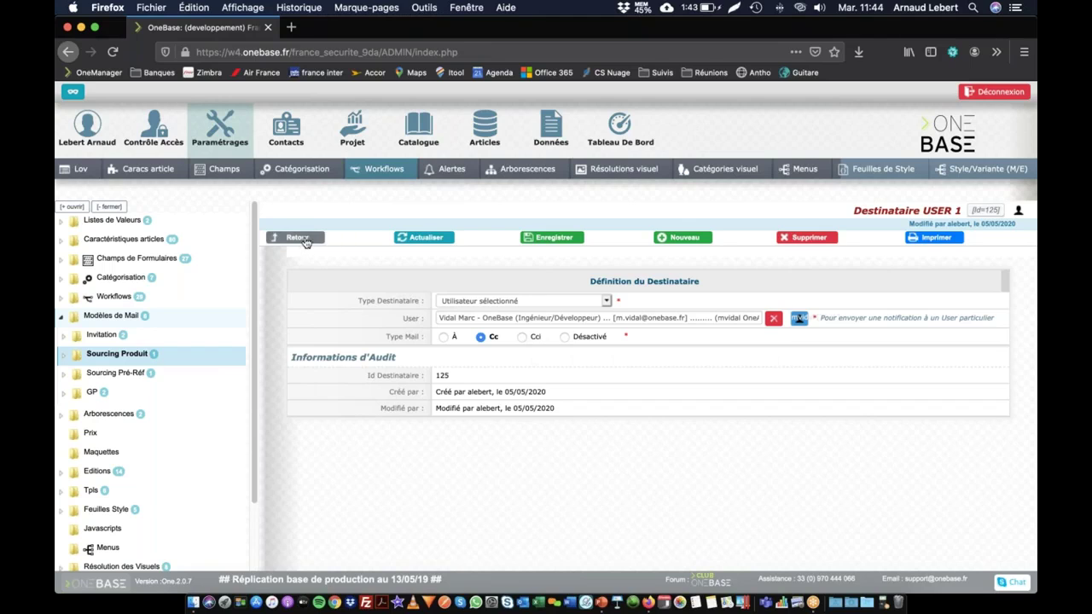
- Return to the Validation Marketing alert and review its recipients and triggering conditions
{"action": "left_click", "coordinate": [297, 237]}
{"action": "scroll", "coordinate": [358, 330], "scroll_direction": "down", "scroll_amount": 3}
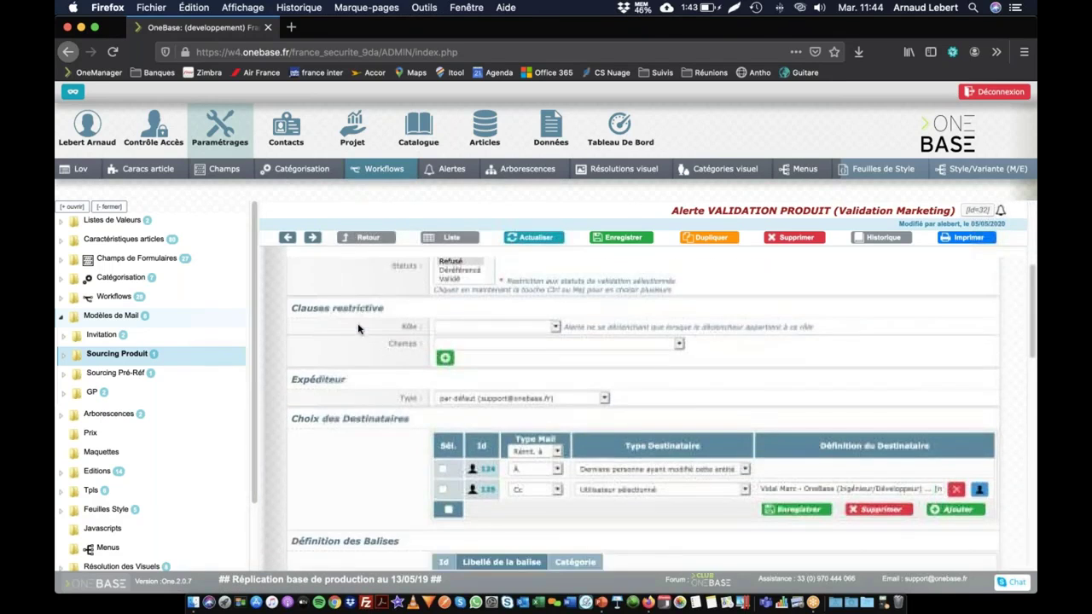
{"action": "scroll", "coordinate": [358, 329], "scroll_direction": "down", "scroll_amount": 2}
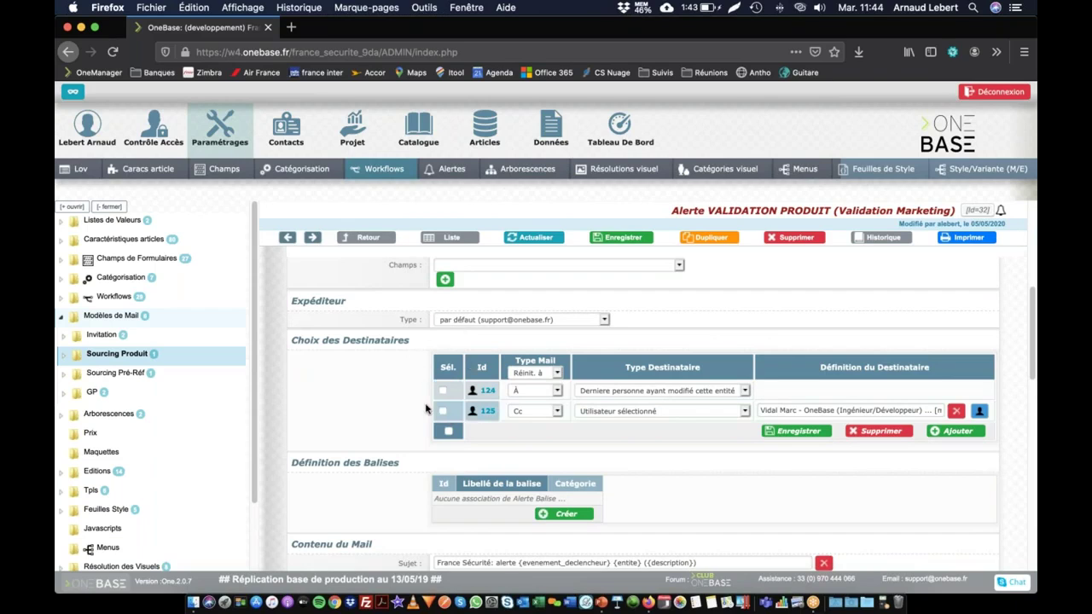
{"action": "scroll", "coordinate": [427, 407], "scroll_direction": "up", "scroll_amount": 4}
{"action": "scroll", "coordinate": [393, 355], "scroll_direction": "up", "scroll_amount": 3}
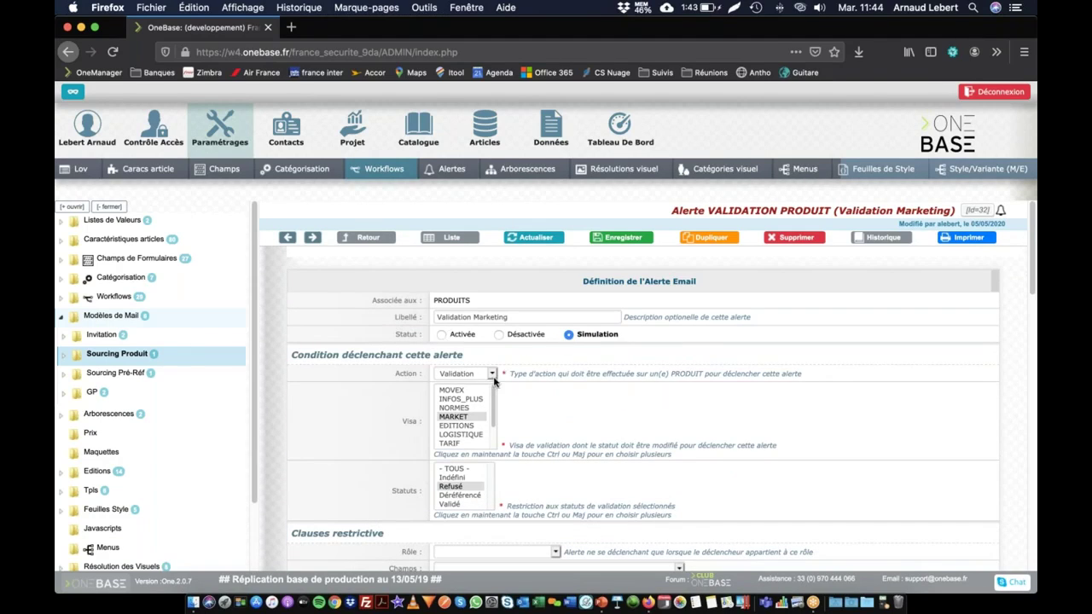
- Check the mail subject and message of the Validation Marketing alert and save the alert
{"action": "scroll", "coordinate": [493, 381], "scroll_direction": "down", "scroll_amount": 10}
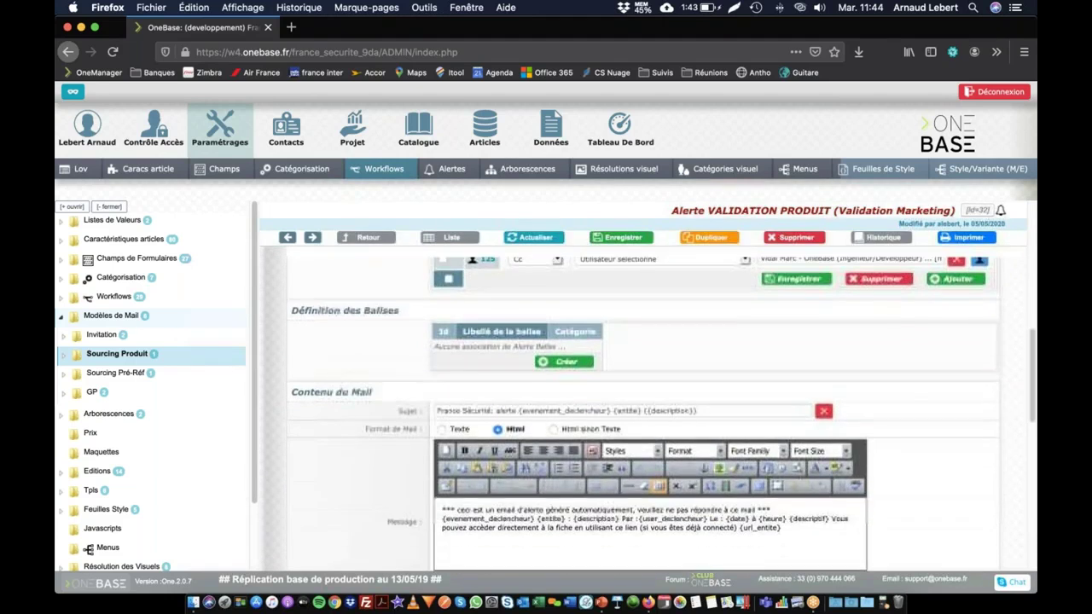
{"action": "scroll", "coordinate": [494, 381], "scroll_direction": "down", "scroll_amount": 4}
{"action": "scroll", "coordinate": [494, 378], "scroll_direction": "up", "scroll_amount": 4}
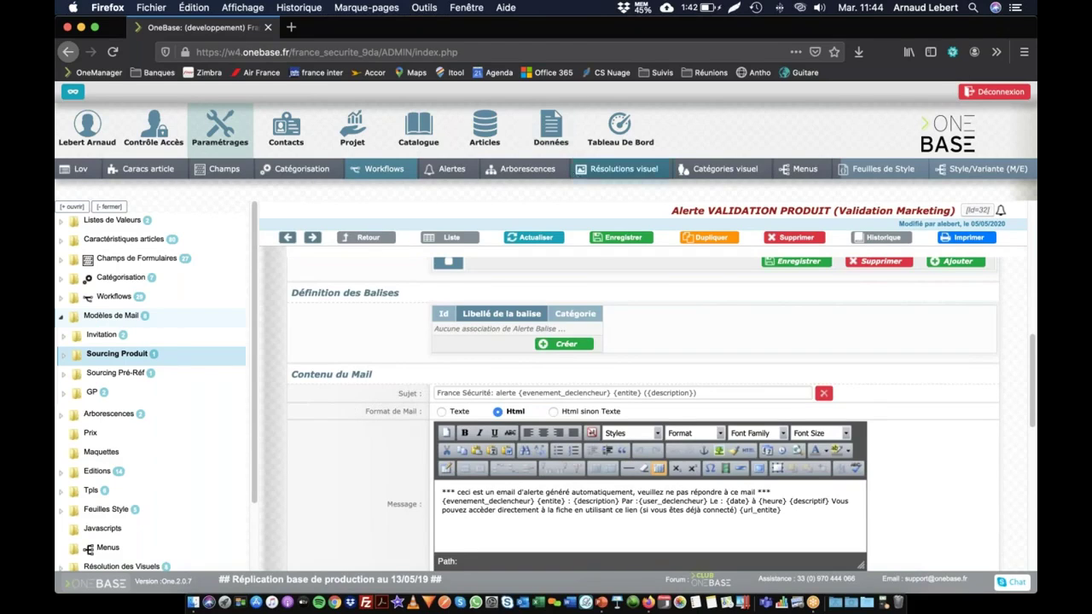
{"action": "left_click", "coordinate": [623, 237]}
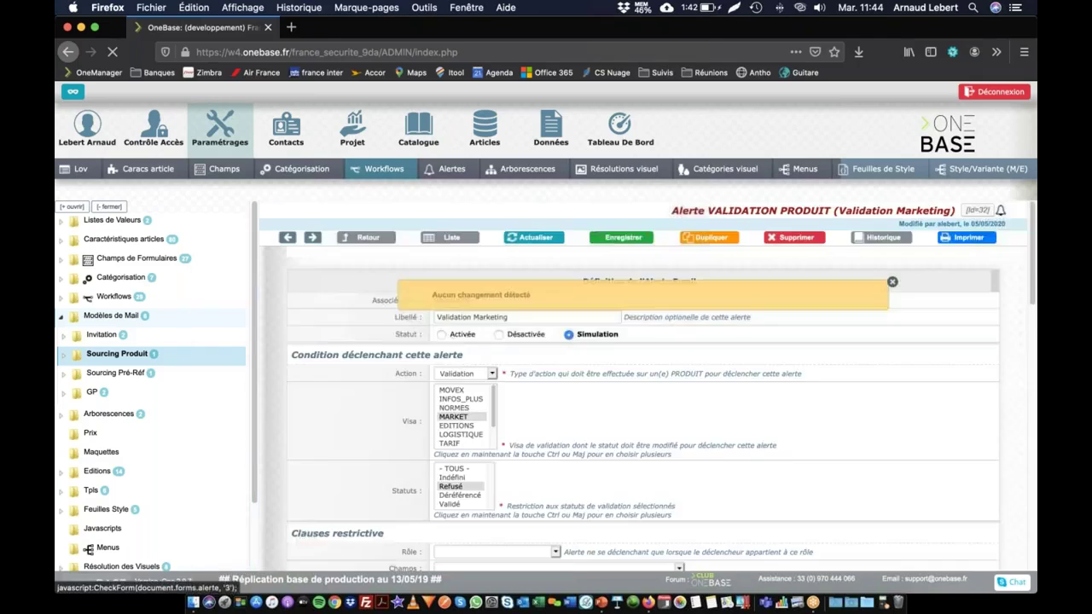
{"action": "double_click", "coordinate": [566, 294]}
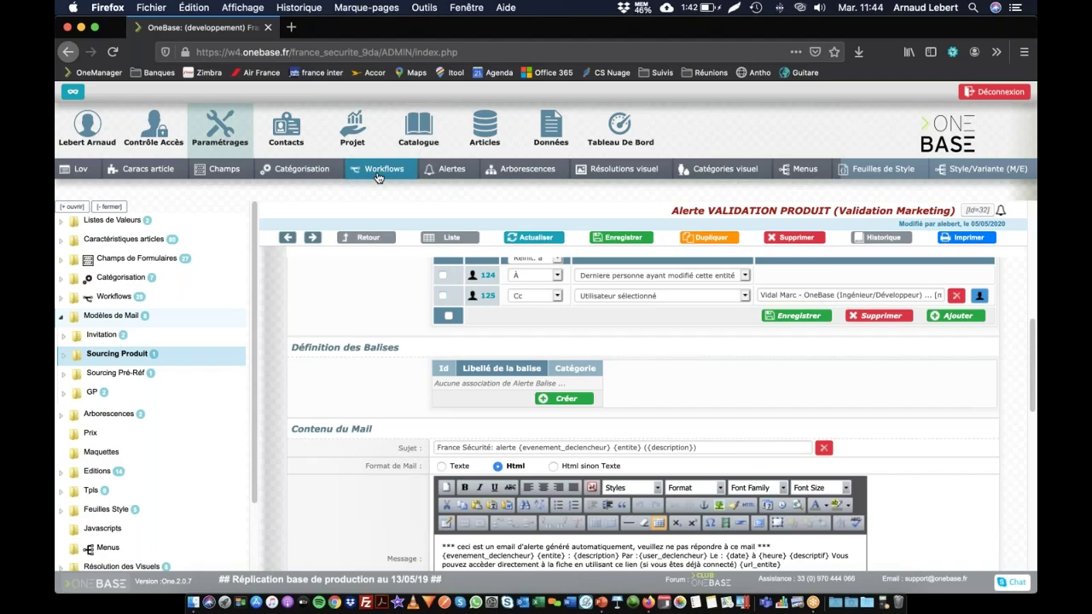
- Open a new browser tab and pin the tab holding the OneBase alert
{"action": "left_click", "coordinate": [290, 28]}
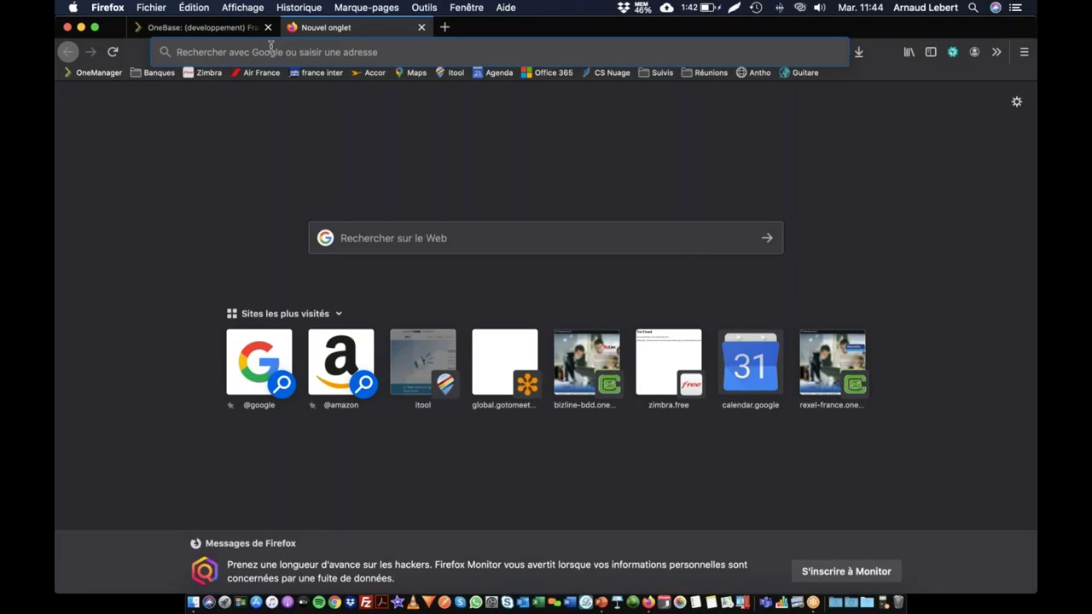
{"action": "right_click", "coordinate": [232, 25]}
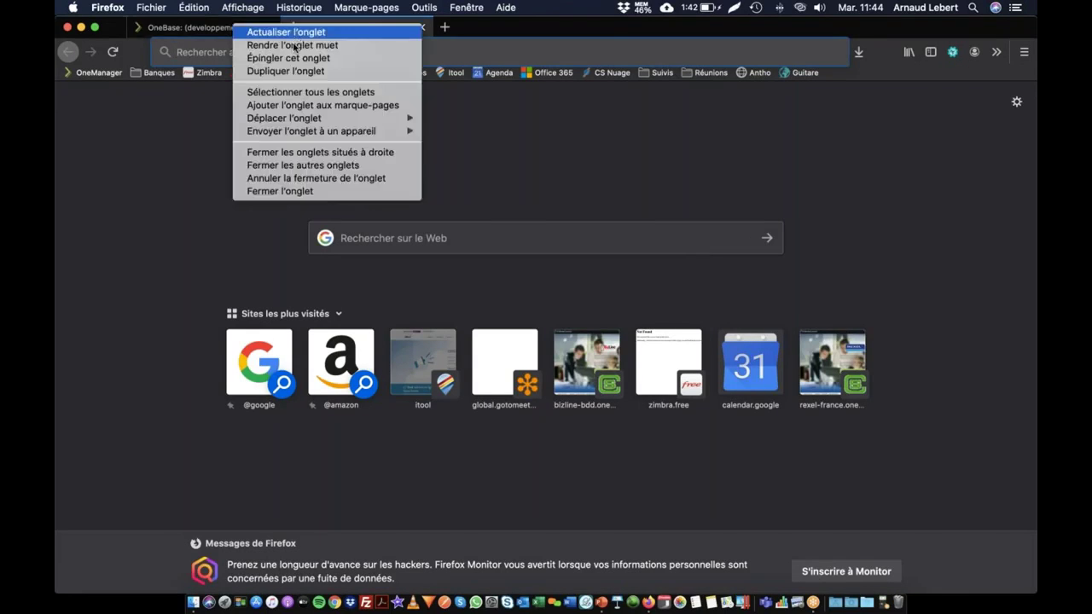
{"action": "left_click", "coordinate": [316, 56]}
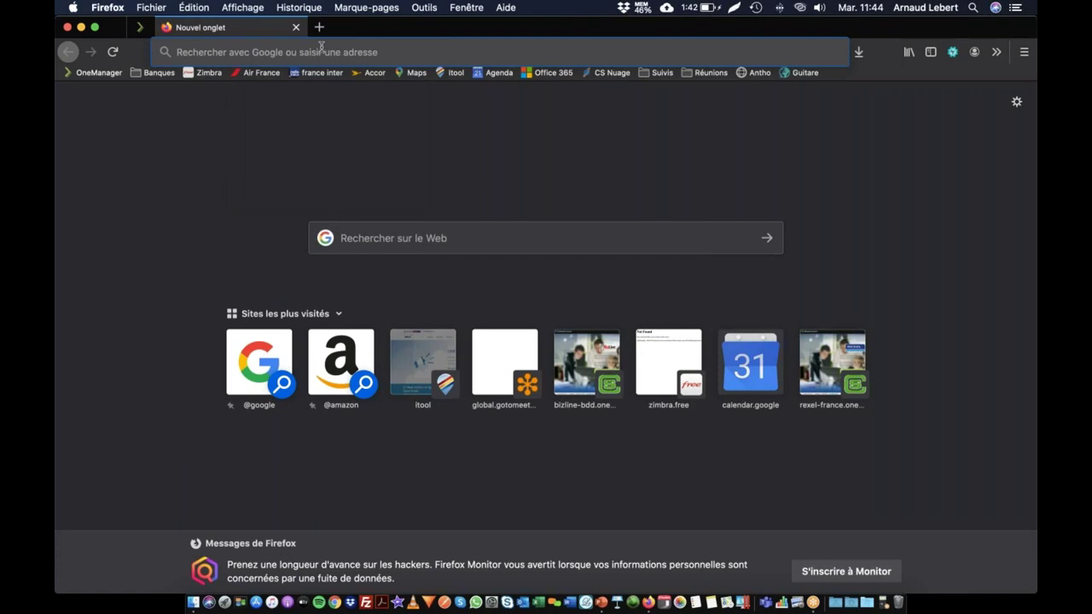
{"action": "right_click", "coordinate": [261, 31]}
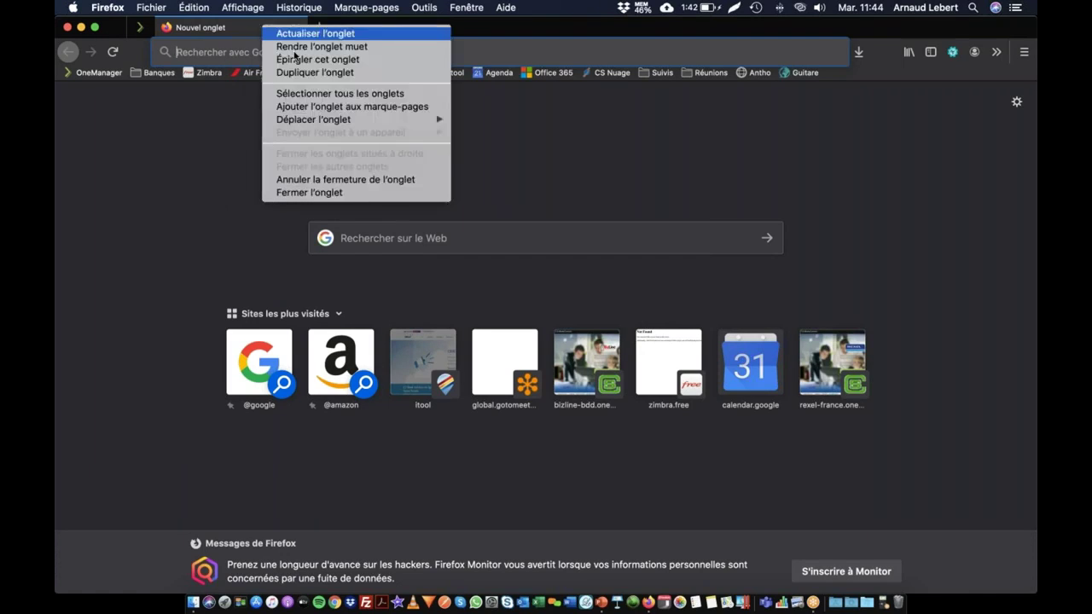
{"action": "left_click", "coordinate": [236, 31]}
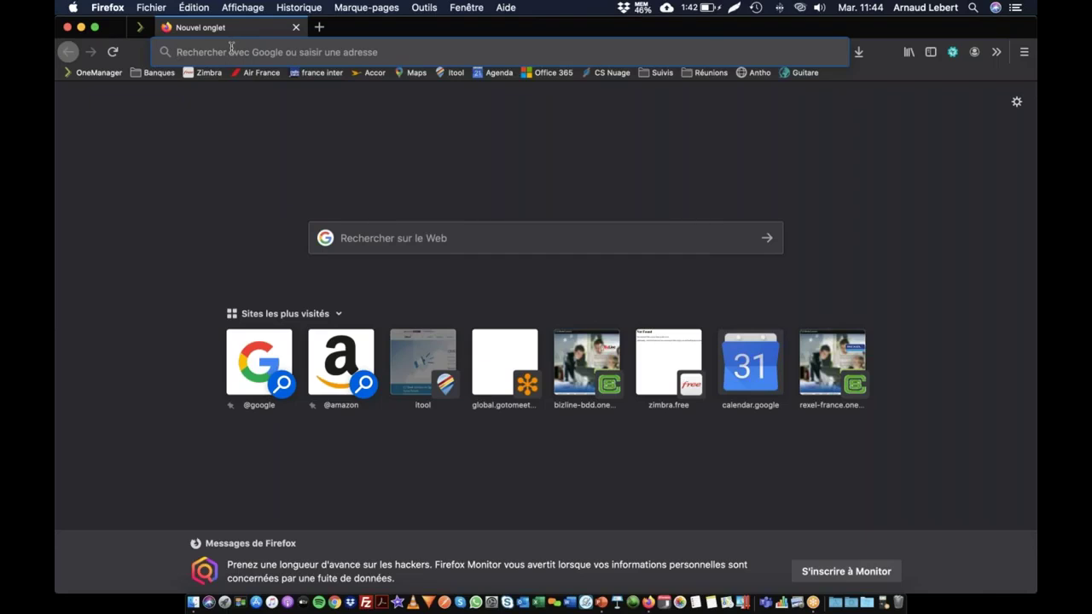
- Open the France Sécurité site from OneManager, filtering the site list by "fs"
{"action": "type", "text": "f"}
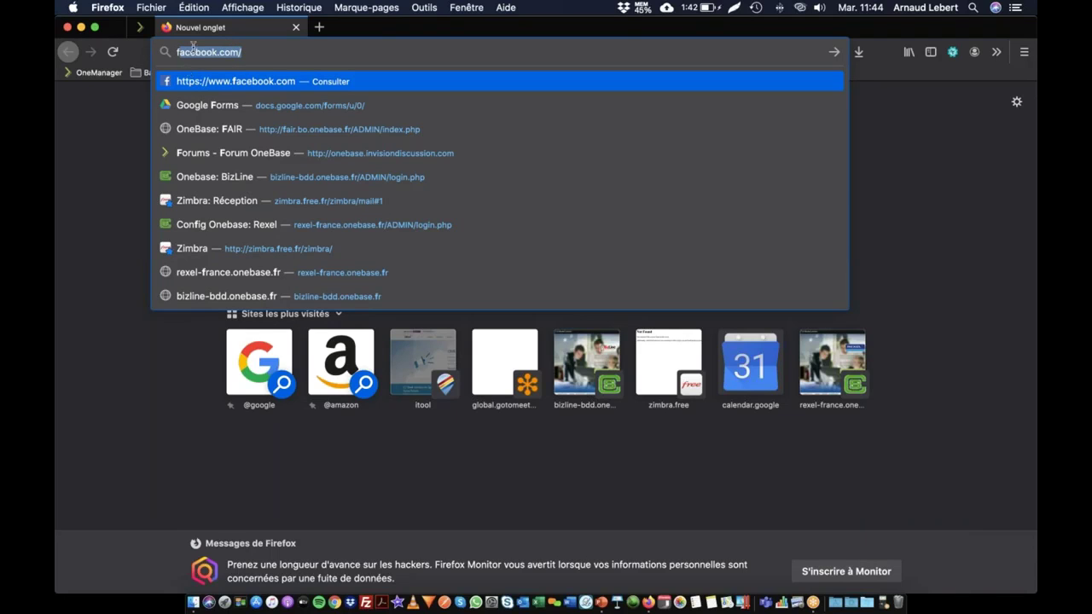
{"action": "key", "text": "Escape"}
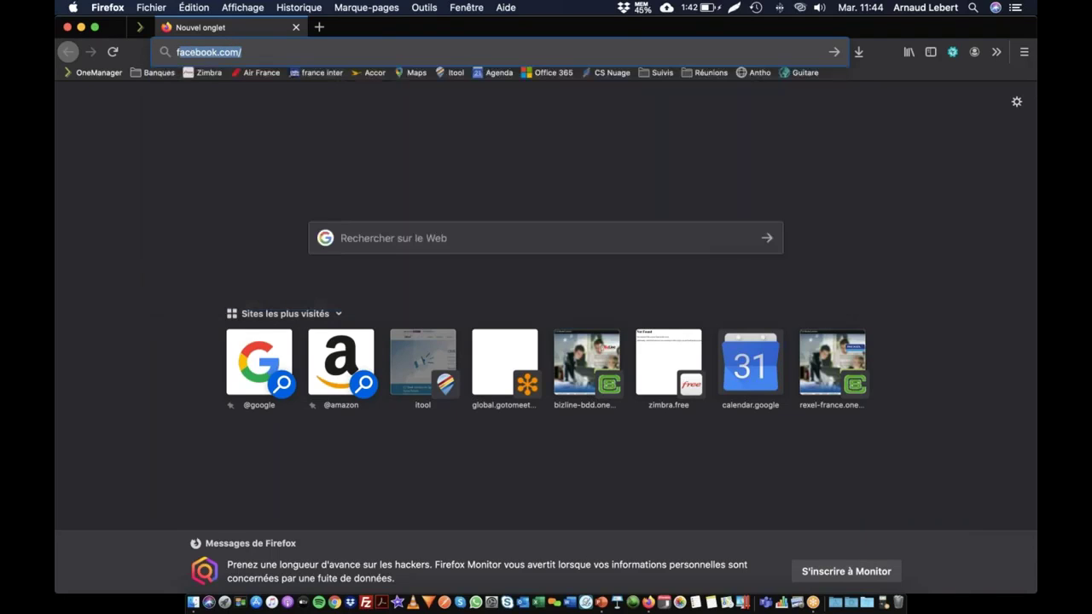
{"action": "left_click", "coordinate": [95, 72]}
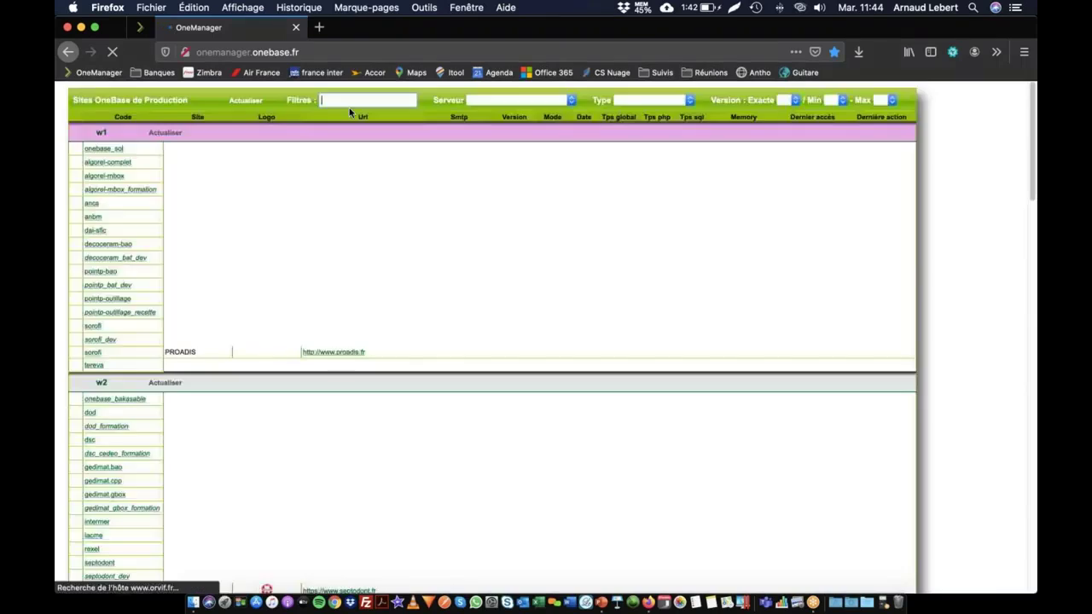
{"action": "left_click", "coordinate": [348, 99]}
{"action": "type", "text": "fs"}
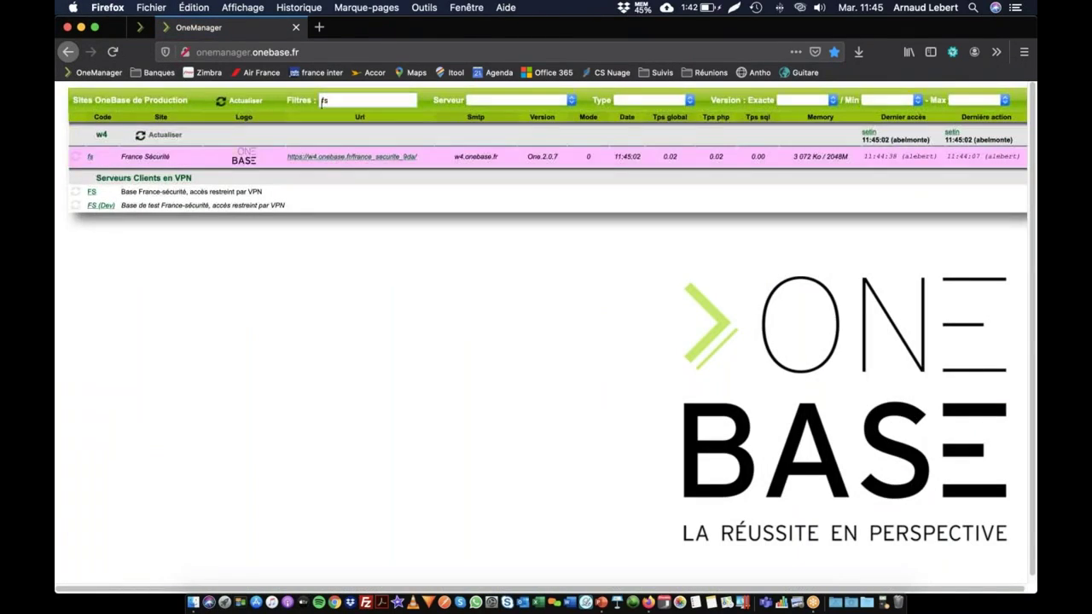
{"action": "left_click", "coordinate": [334, 157]}
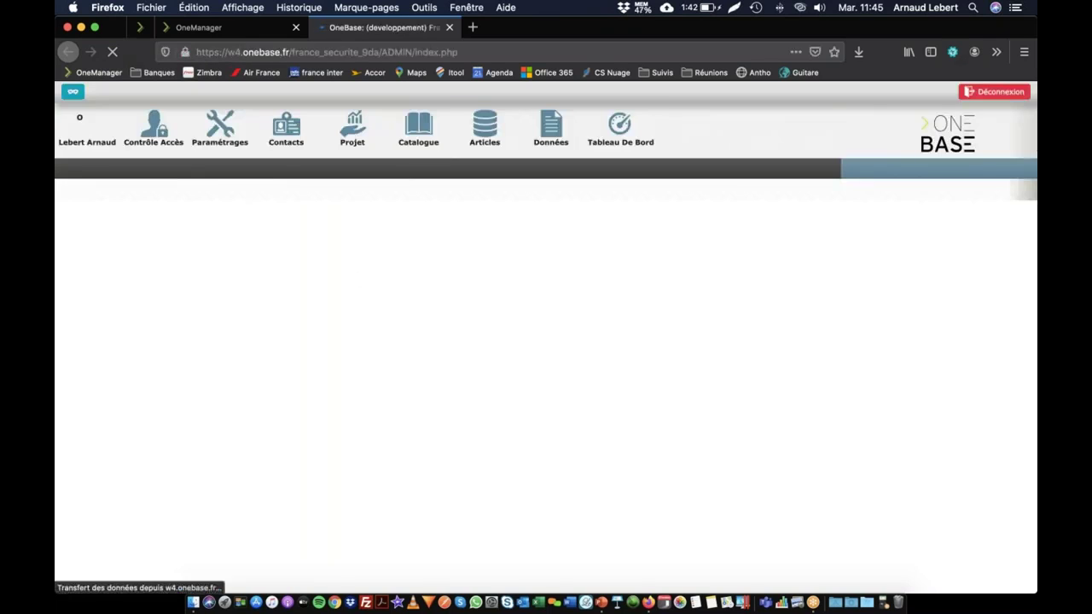
- Open the catalogue tree view and clear the Conditionnement restriction so the category tree loads
{"action": "left_click", "coordinate": [414, 128]}
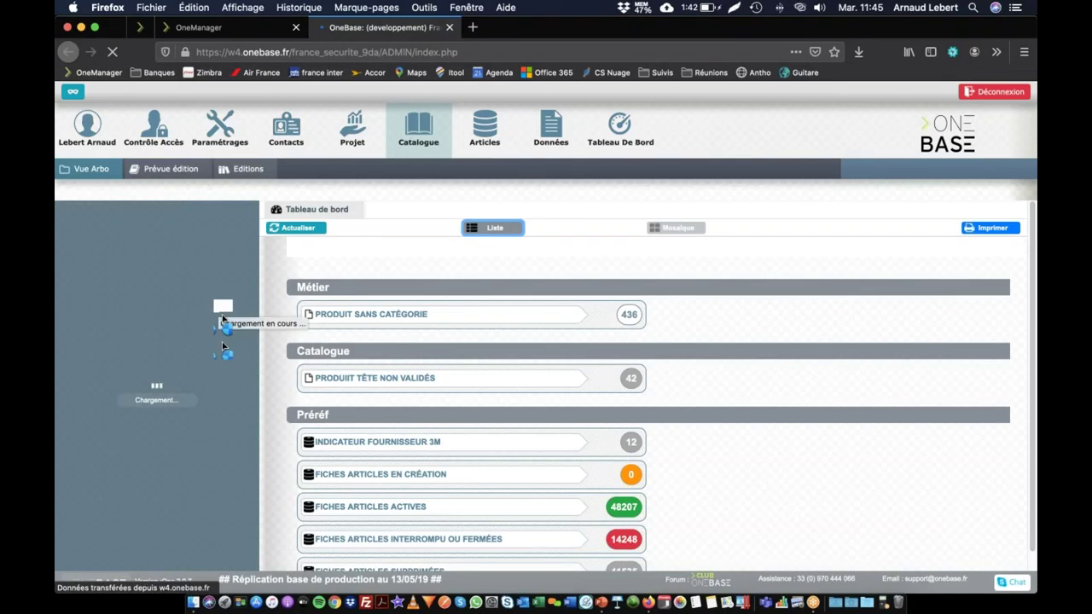
{"action": "scroll", "coordinate": [140, 324], "scroll_direction": "down", "scroll_amount": 3}
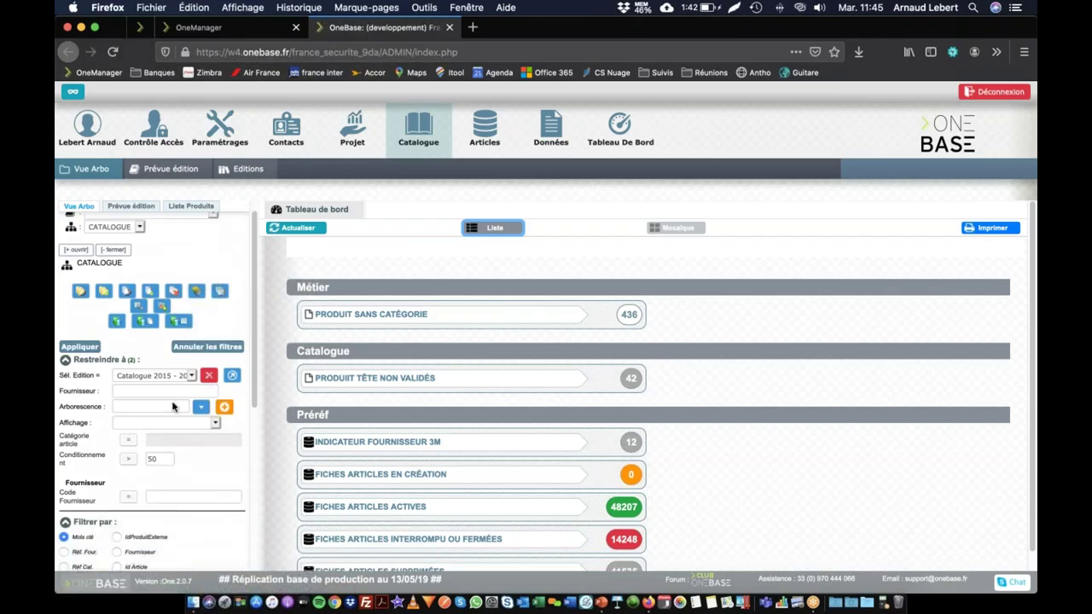
{"action": "left_click_drag", "start_coordinate": [160, 324], "coordinate": [142, 326]}
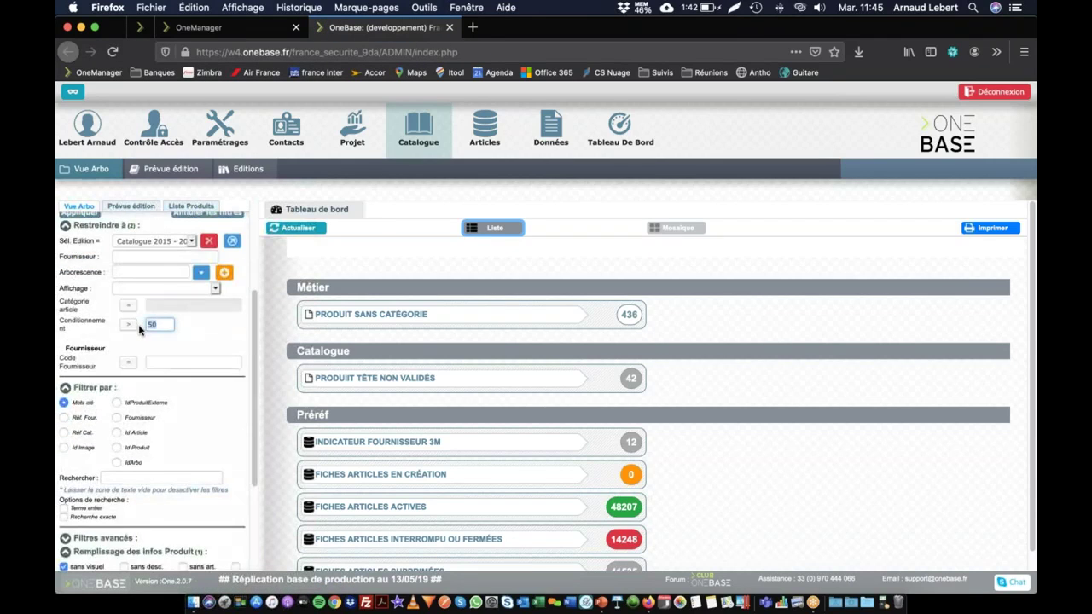
{"action": "key", "text": "Return"}
{"action": "scroll", "coordinate": [163, 420], "scroll_direction": "down", "scroll_amount": 4}
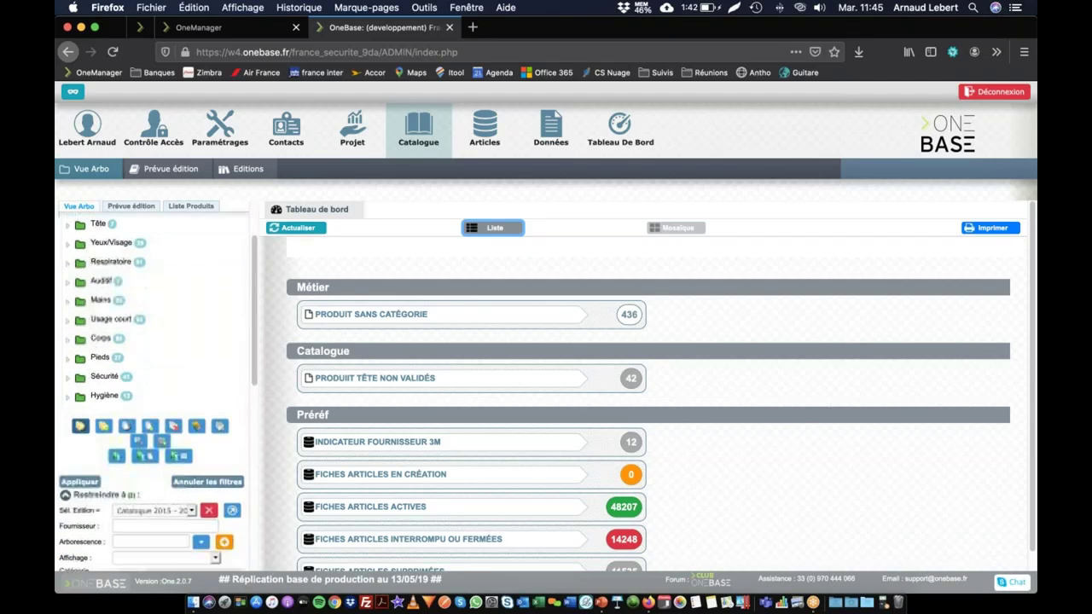
{"action": "scroll", "coordinate": [94, 401], "scroll_direction": "up", "scroll_amount": 3}
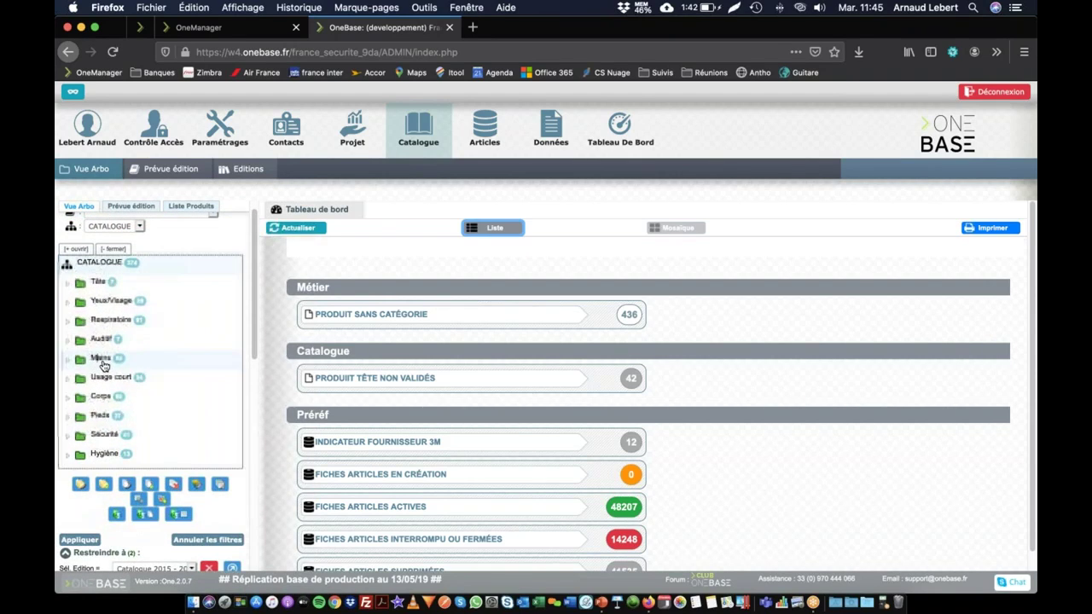
- Open the product "Des solutions pour les écrans tactiles professionnels !" under Mains > Solutions pour écrans tactiles in page mode
{"action": "left_click", "coordinate": [103, 358]}
{"action": "left_click", "coordinate": [141, 376]}
{"action": "left_click", "coordinate": [149, 396]}
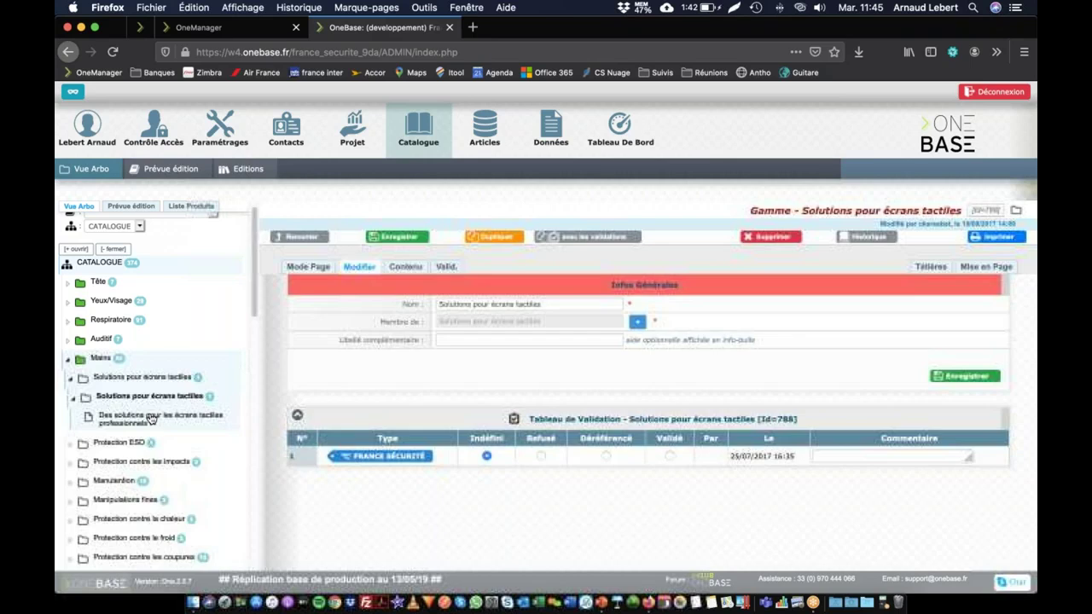
{"action": "left_click", "coordinate": [150, 418]}
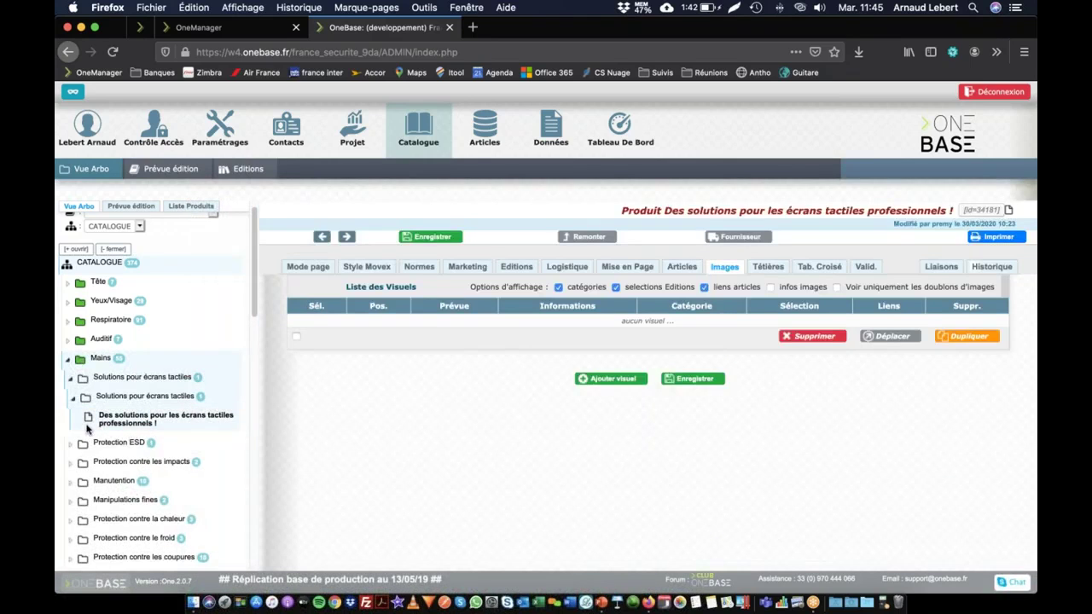
{"action": "left_click", "coordinate": [308, 266]}
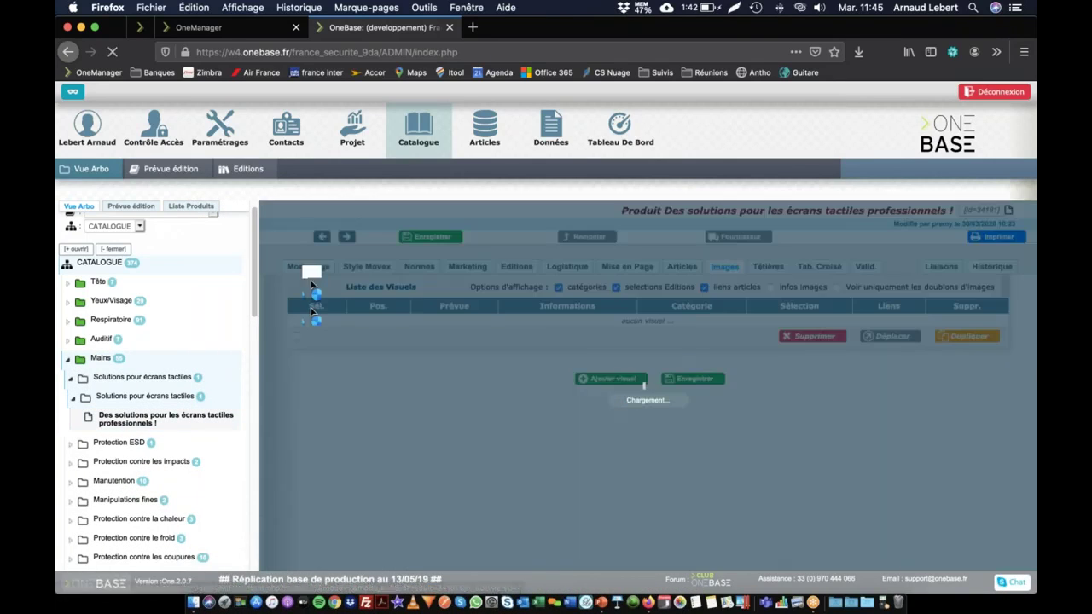
- Enter the comment "Manque image" for the product's MARKETING visa and set its status to Refusé
{"action": "scroll", "coordinate": [381, 313], "scroll_direction": "down", "scroll_amount": 5}
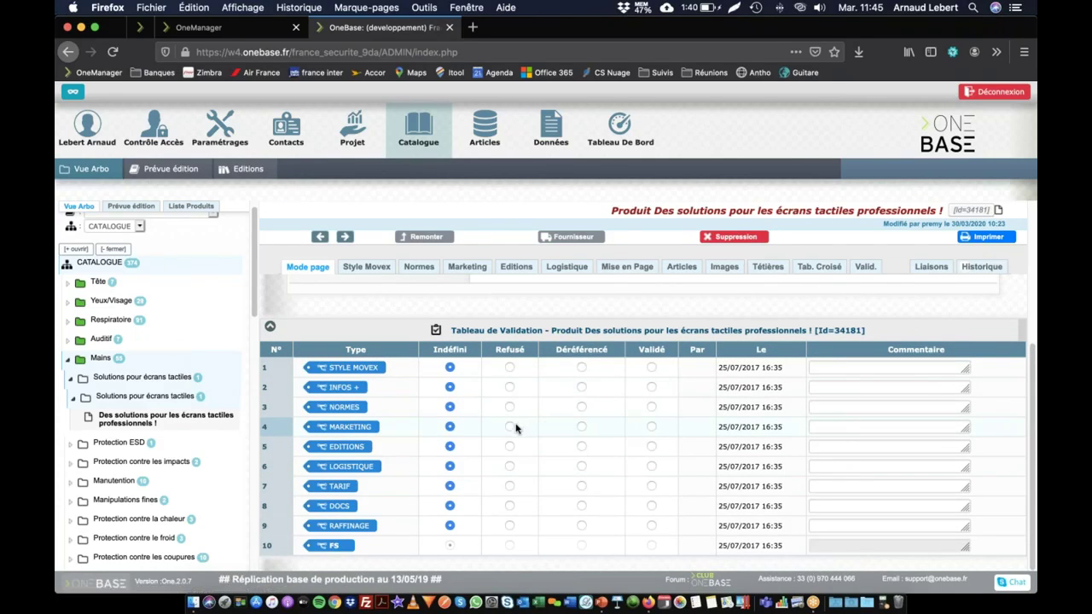
{"action": "left_click", "coordinate": [832, 427]}
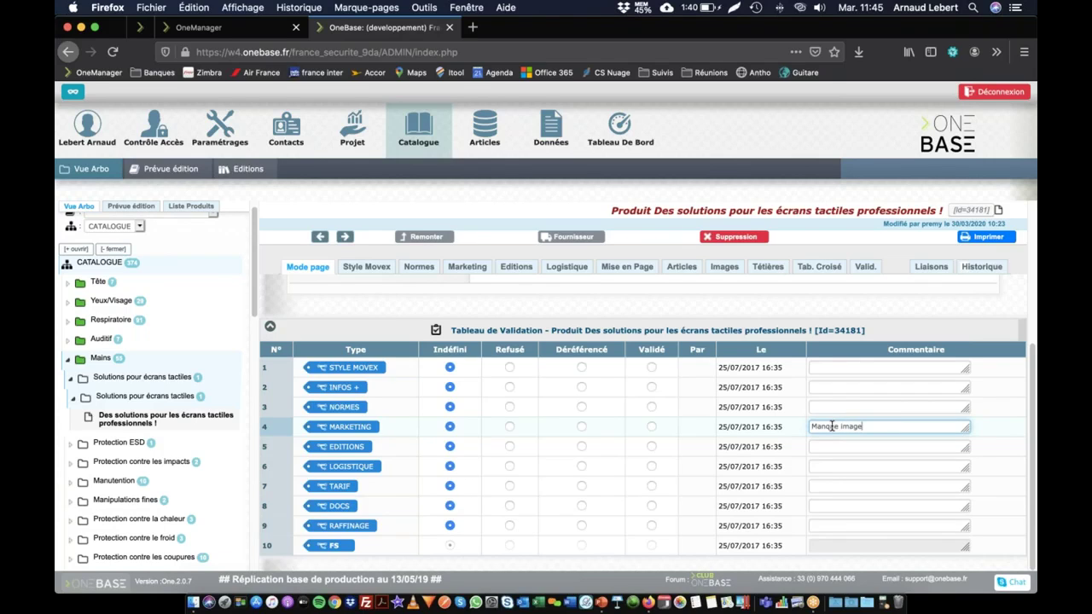
{"action": "left_click", "coordinate": [509, 426]}
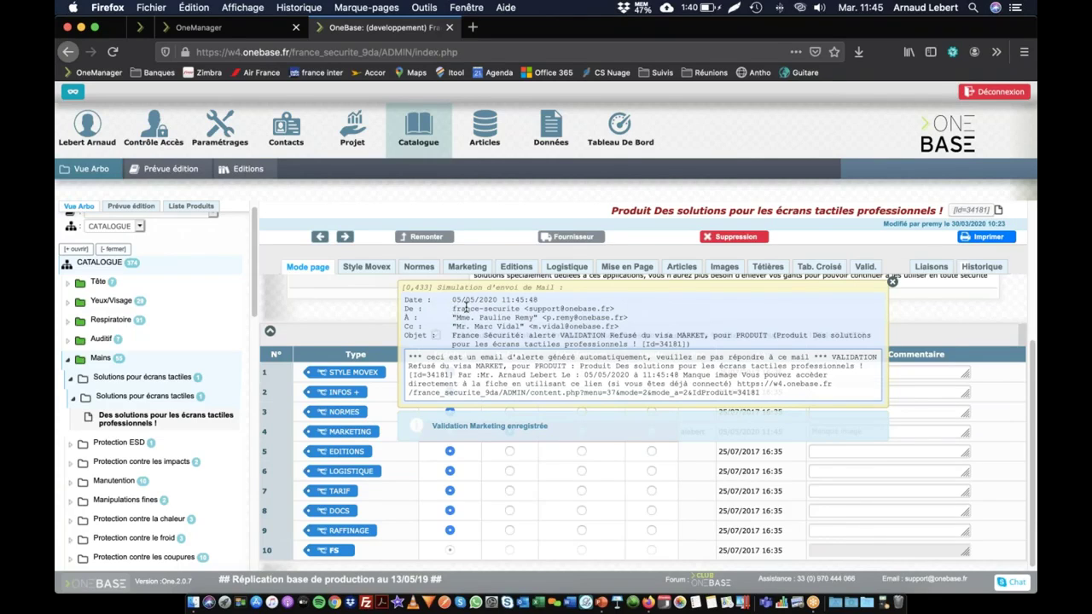
- Pin the browser tab showing the product's validation table
{"action": "left_click", "coordinate": [274, 31]}
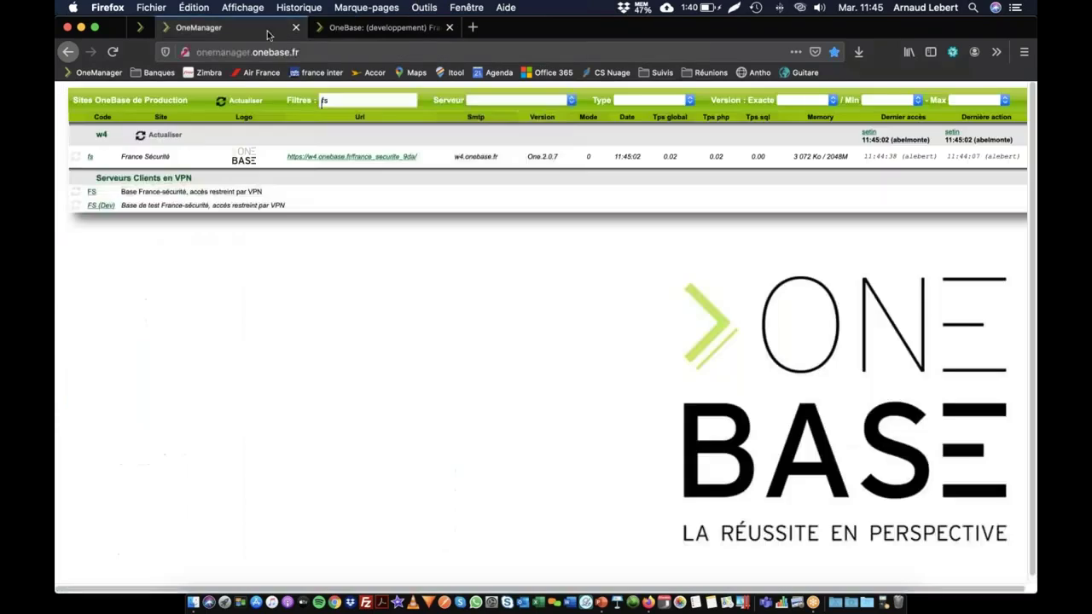
{"action": "left_click", "coordinate": [367, 26]}
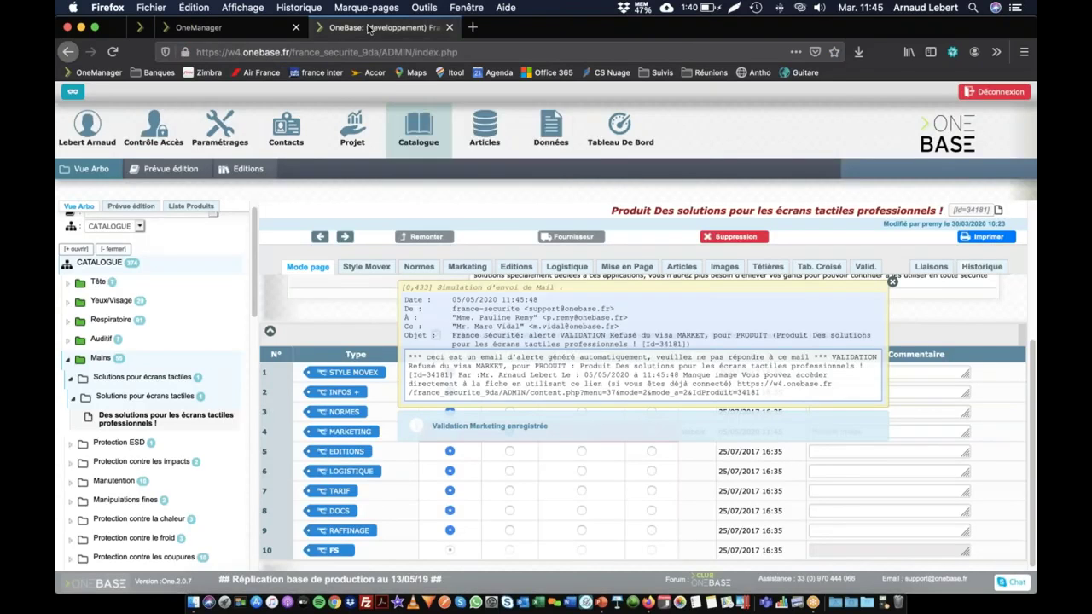
{"action": "right_click", "coordinate": [371, 26]}
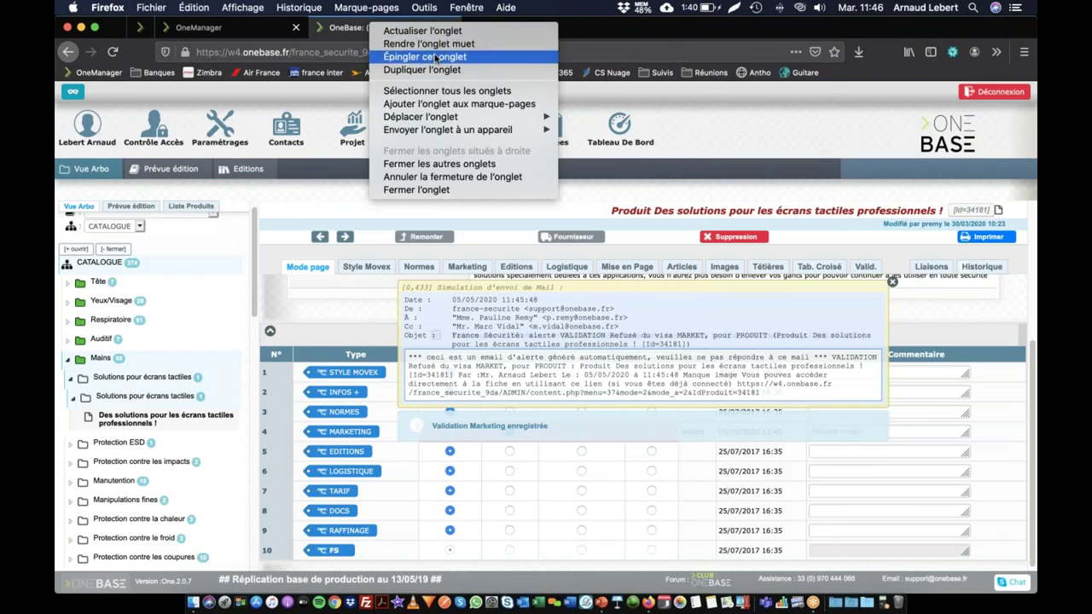
{"action": "left_click", "coordinate": [438, 56]}
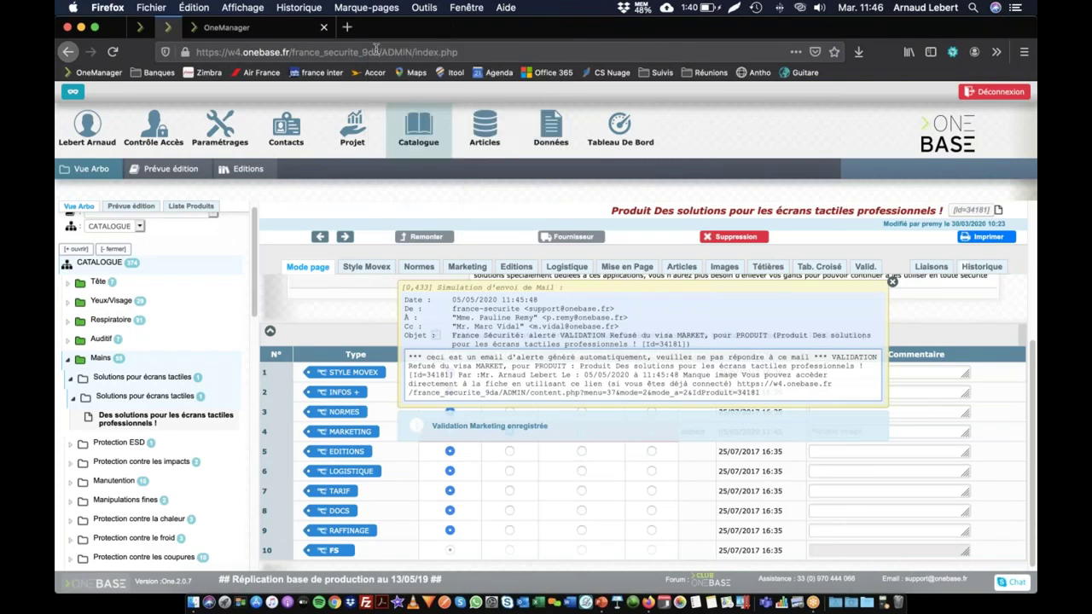
- Return to the Validation Marketing alert, set its sender type to "User déclencheur" and save it
{"action": "left_click", "coordinate": [140, 27]}
{"action": "scroll", "coordinate": [498, 400], "scroll_direction": "up", "scroll_amount": 5}
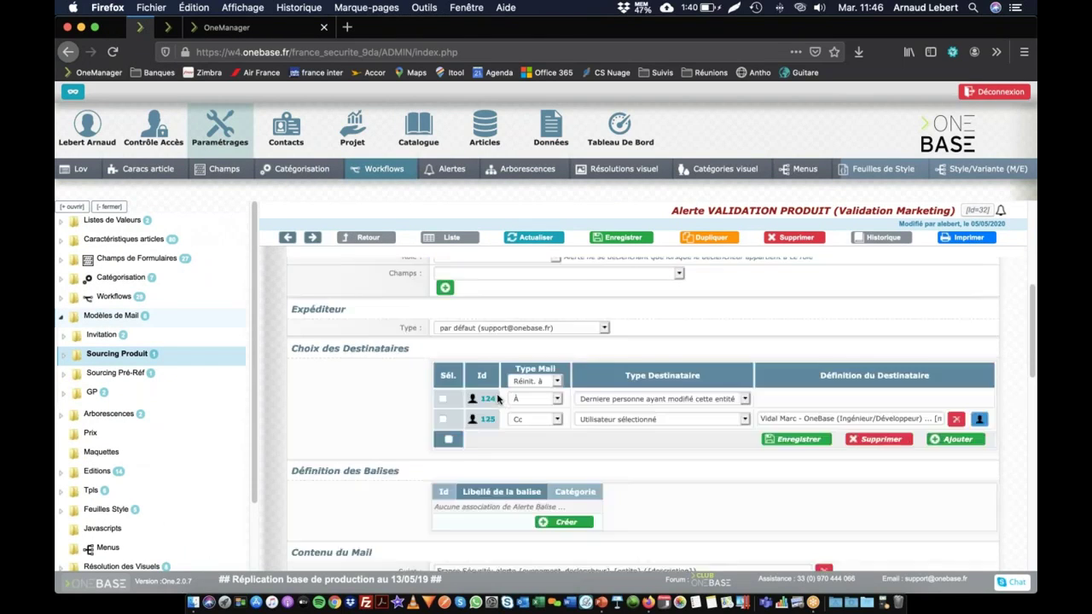
{"action": "left_click", "coordinate": [488, 444]}
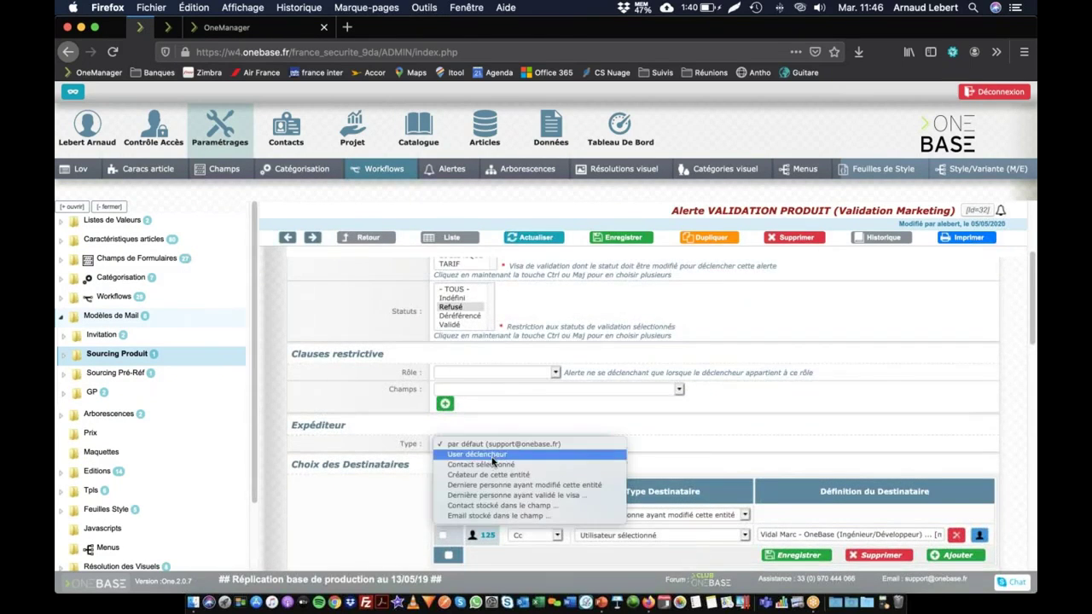
{"action": "left_click", "coordinate": [493, 455]}
{"action": "left_click", "coordinate": [622, 237]}
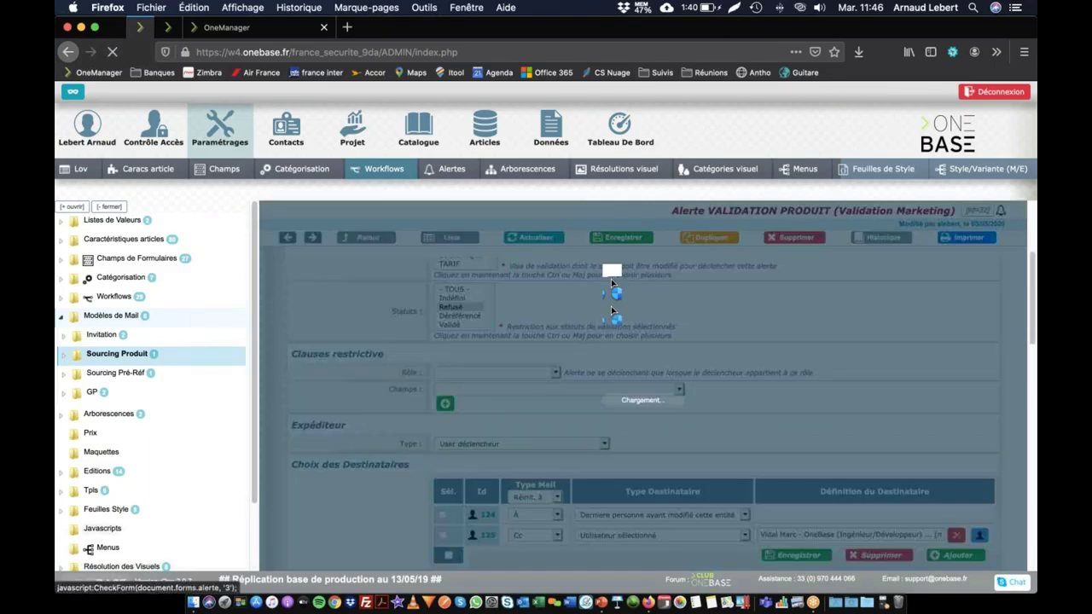
- Back on the product, dismiss the simulated mail, clear the MARKETING comment and reset that visa to Indéfini
{"action": "left_click", "coordinate": [239, 28]}
{"action": "left_click", "coordinate": [168, 28]}
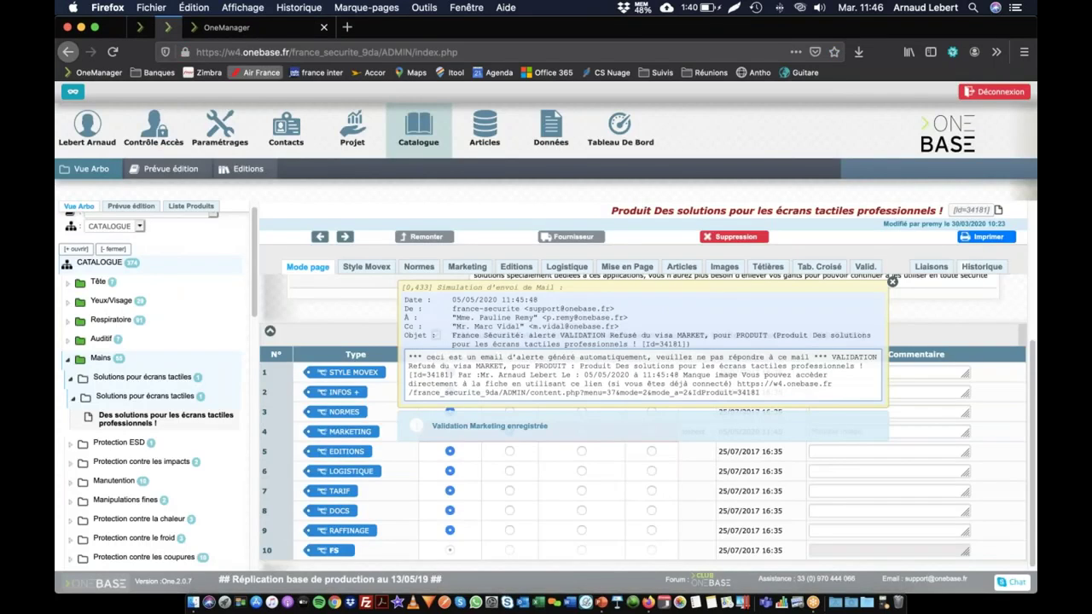
{"action": "left_click", "coordinate": [892, 282]}
{"action": "left_click_drag", "start_coordinate": [882, 431], "coordinate": [767, 424]}
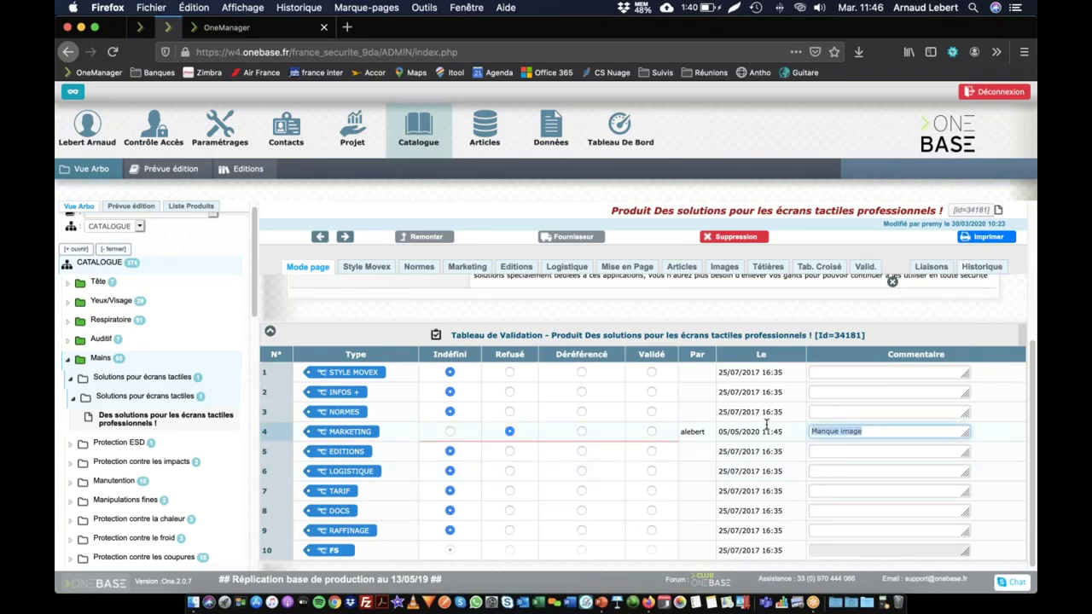
{"action": "left_click", "coordinate": [450, 440]}
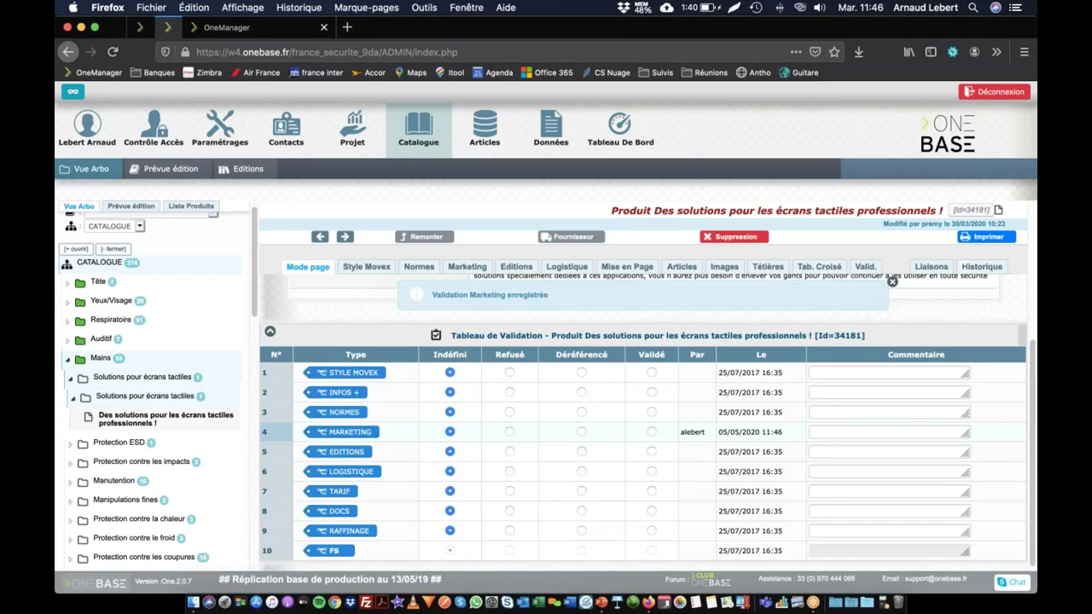
- Enter the comment "Manque image" for the MARKETING visa again and set its status to Refusé
{"action": "left_click", "coordinate": [819, 432]}
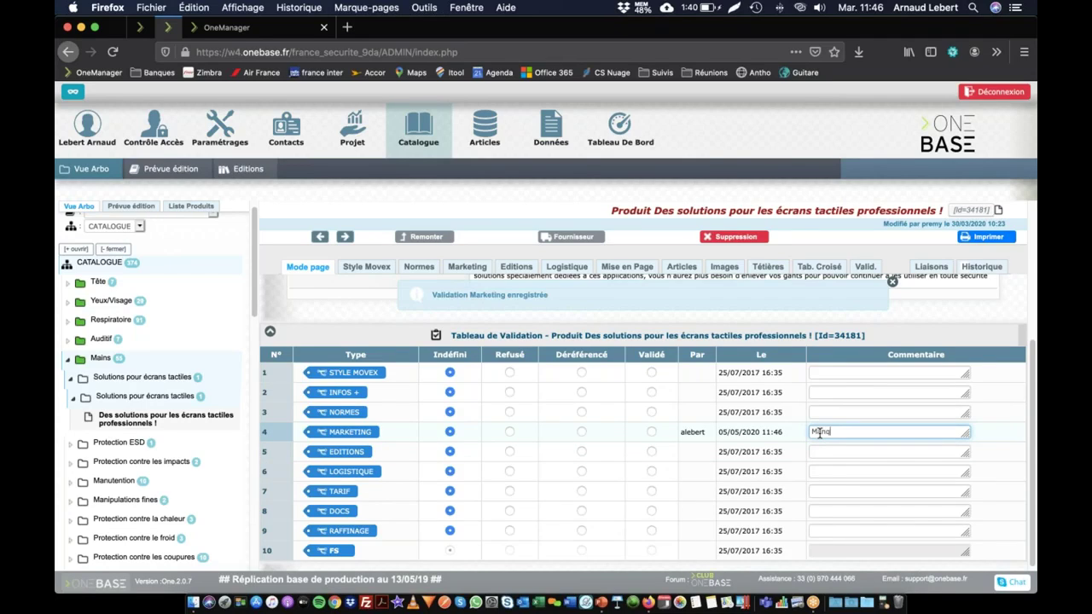
{"action": "left_click", "coordinate": [509, 431]}
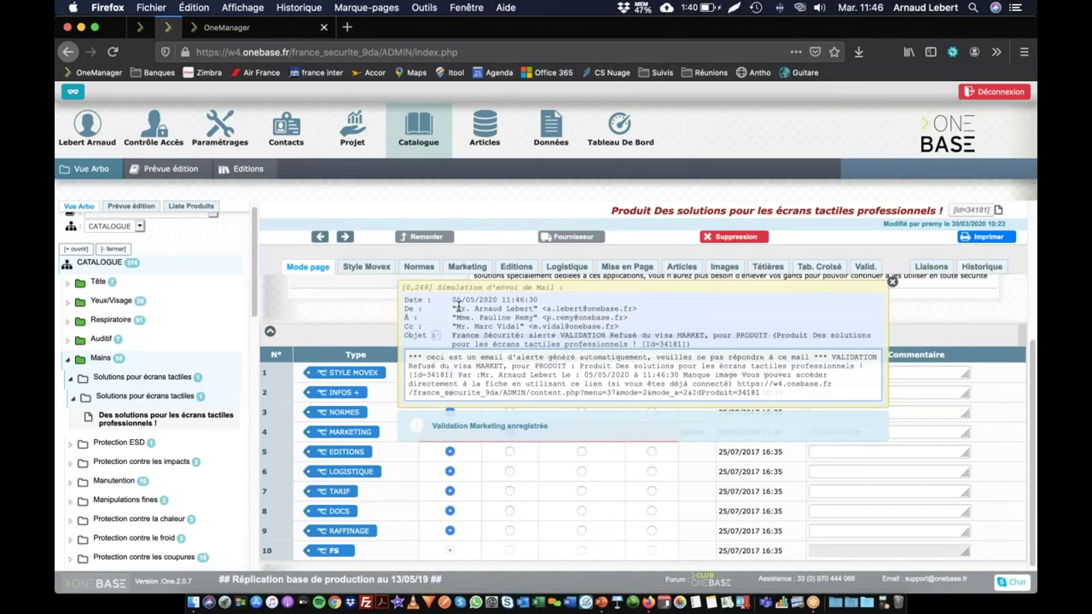
- Examine the simulated mail's sender, recipients and the parts of its subject line
{"action": "left_click_drag", "start_coordinate": [454, 309], "coordinate": [663, 310]}
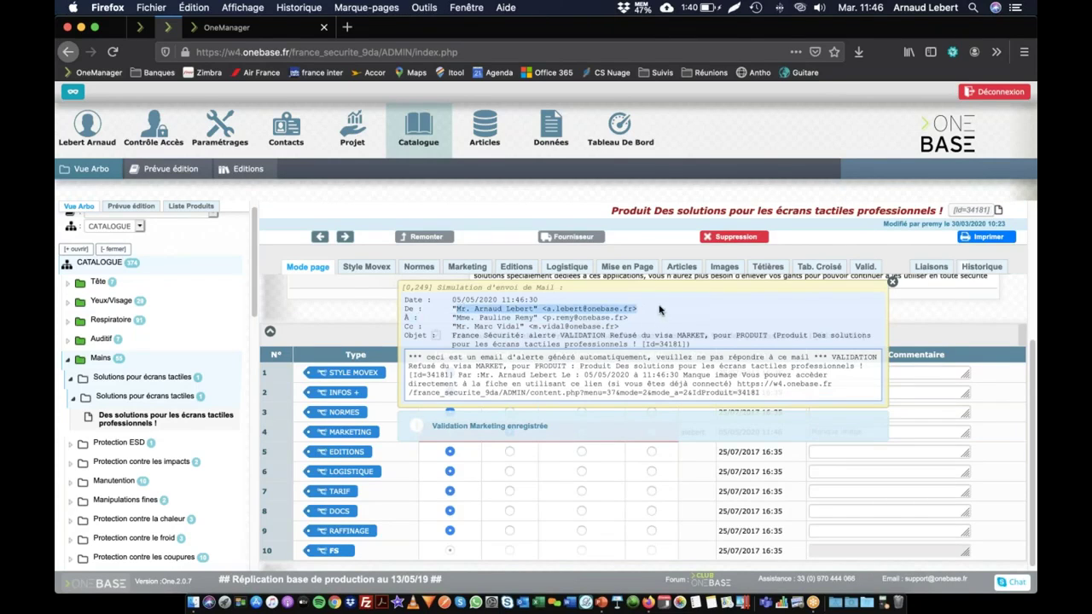
{"action": "left_click", "coordinate": [464, 300]}
{"action": "left_click_drag", "start_coordinate": [504, 300], "coordinate": [552, 319]}
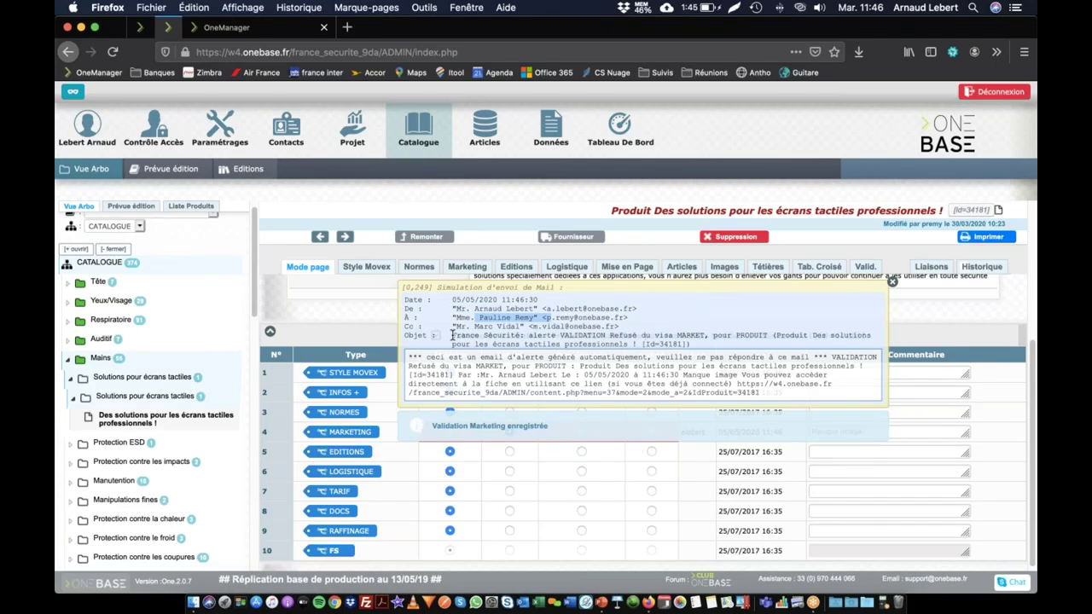
{"action": "left_click_drag", "start_coordinate": [452, 335], "coordinate": [523, 335]}
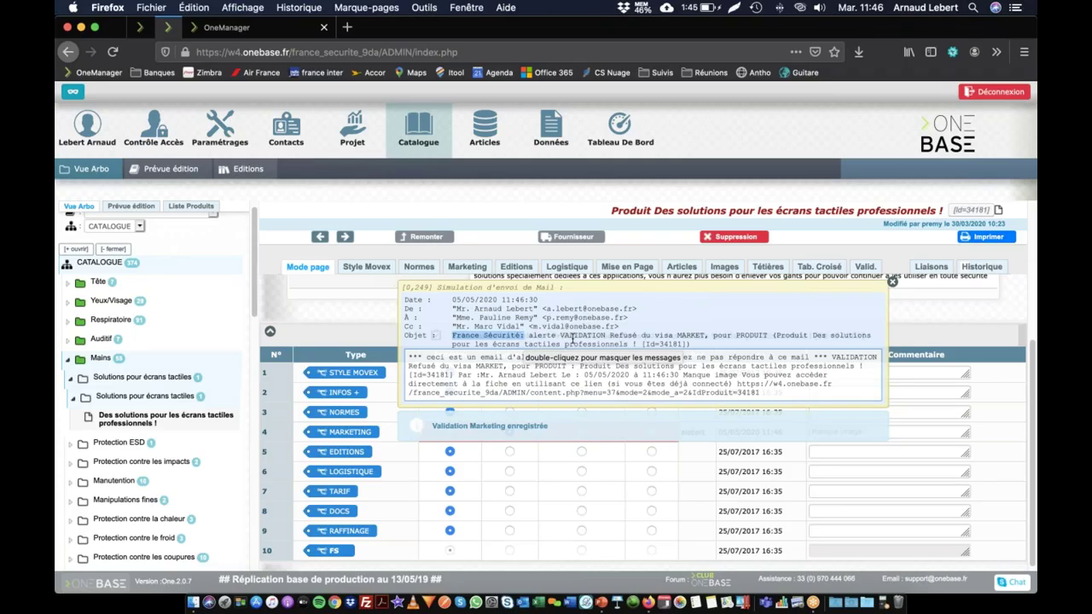
{"action": "left_click_drag", "start_coordinate": [562, 335], "coordinate": [640, 335]}
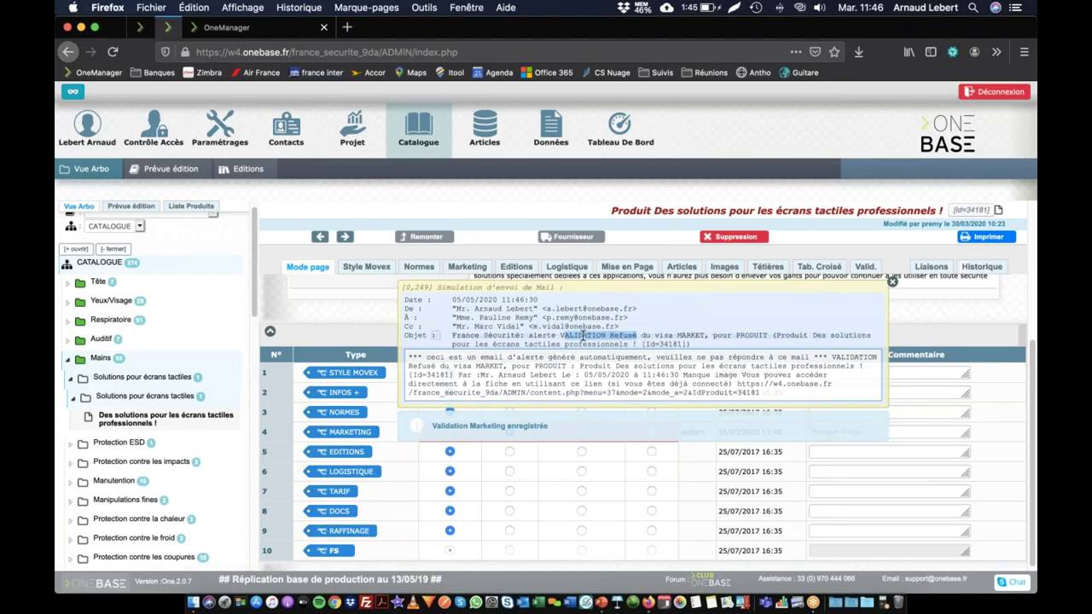
{"action": "left_click", "coordinate": [709, 337]}
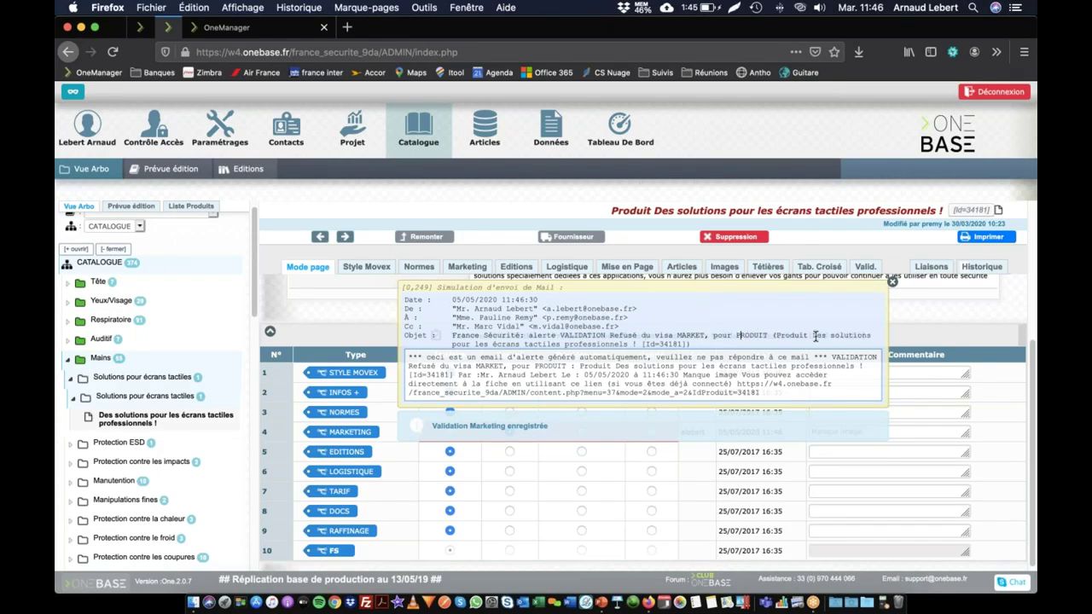
{"action": "left_click_drag", "start_coordinate": [813, 336], "coordinate": [693, 344]}
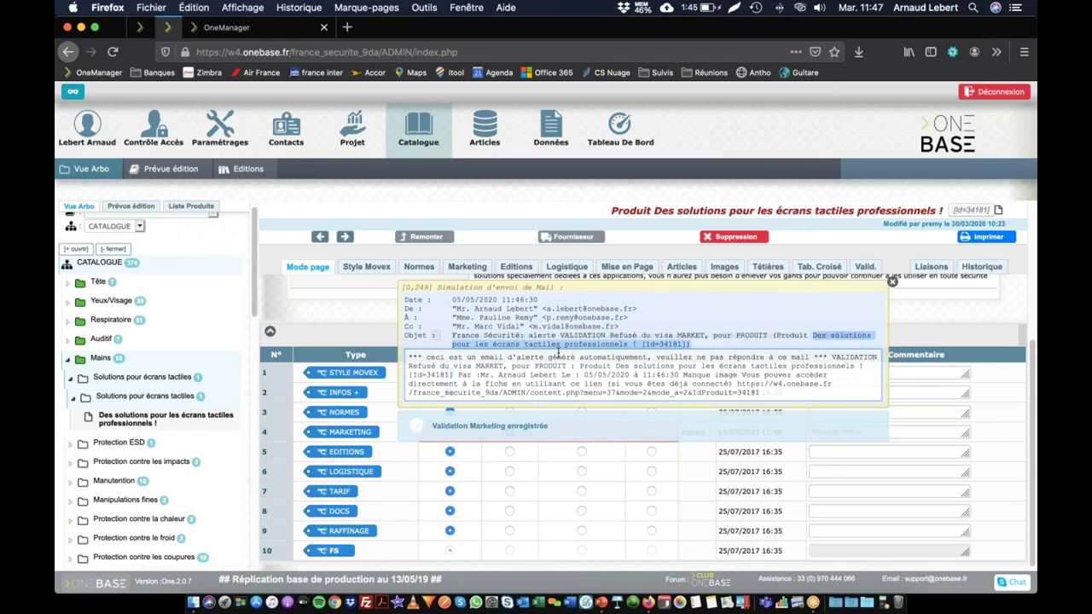
{"action": "left_click", "coordinate": [546, 344]}
{"action": "double_click", "coordinate": [691, 344]}
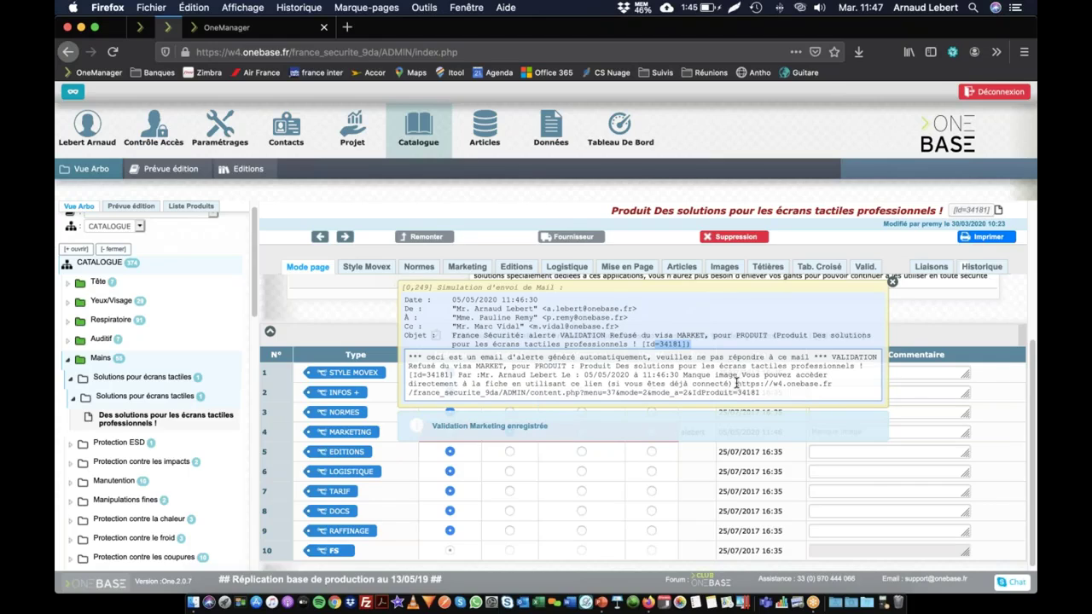
- Open the product link from the simulated mail in a new browser tab and enlarge the MARKETING comment field there
{"action": "left_click_drag", "start_coordinate": [736, 383], "coordinate": [800, 397]}
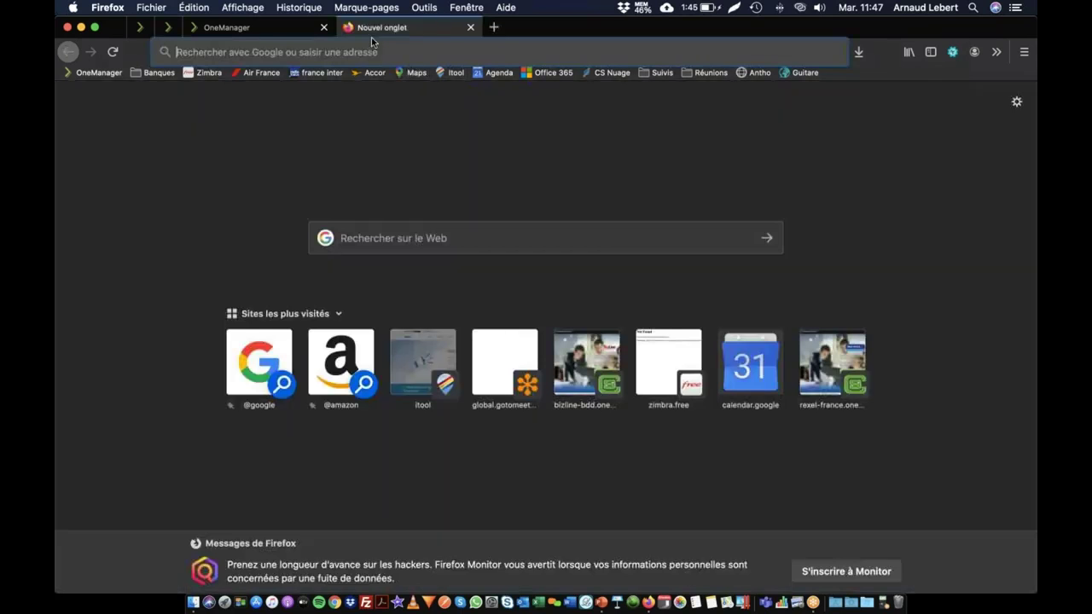
{"action": "left_click", "coordinate": [346, 28]}
{"action": "left_click", "coordinate": [382, 52]}
{"action": "type", "text": "https://w4.onebase.fr/france_securite_9da/ADMIN/content.php?menu=37&mode=2&mode_a=2&IdProduit=34181"}
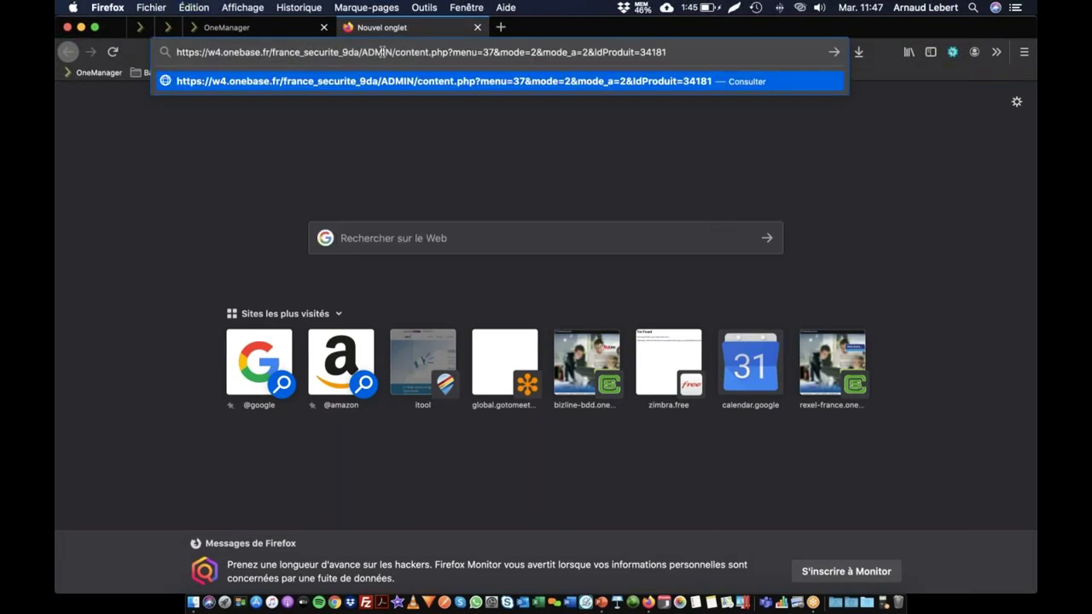
{"action": "key", "text": "Return"}
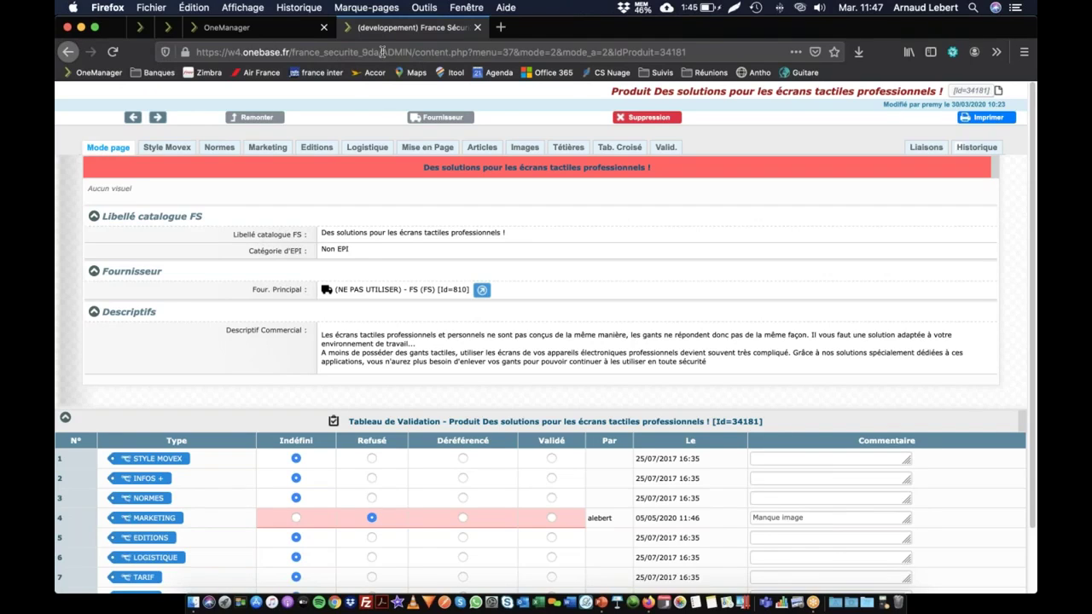
{"action": "left_click_drag", "start_coordinate": [907, 519], "coordinate": [910, 608]}
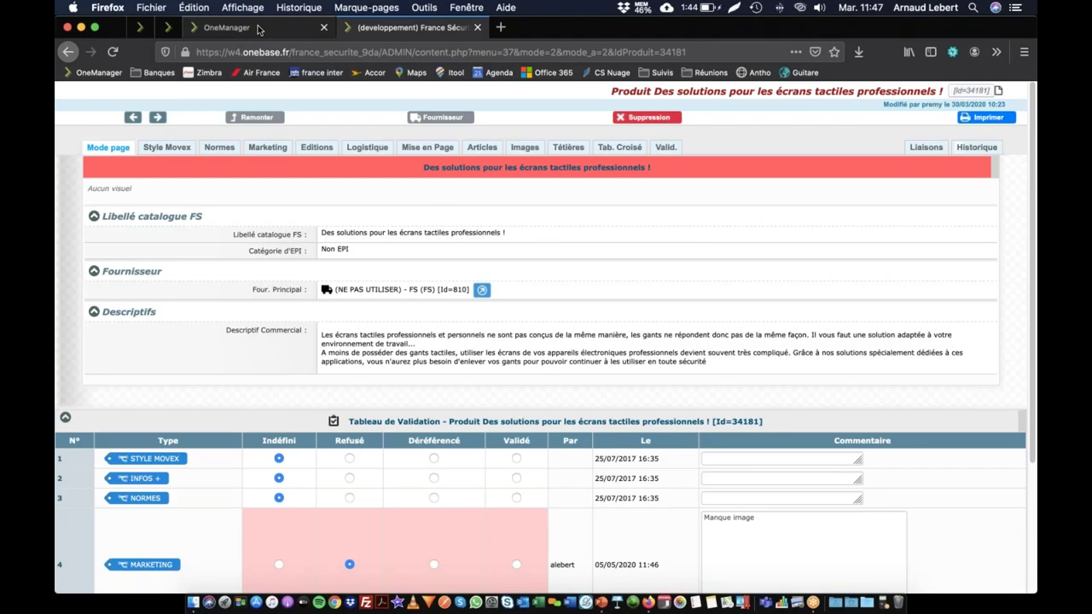
- Return to the OneBase settings, open the FOURNISSEUR workflow and start a new mail alert for it
{"action": "left_click", "coordinate": [143, 29]}
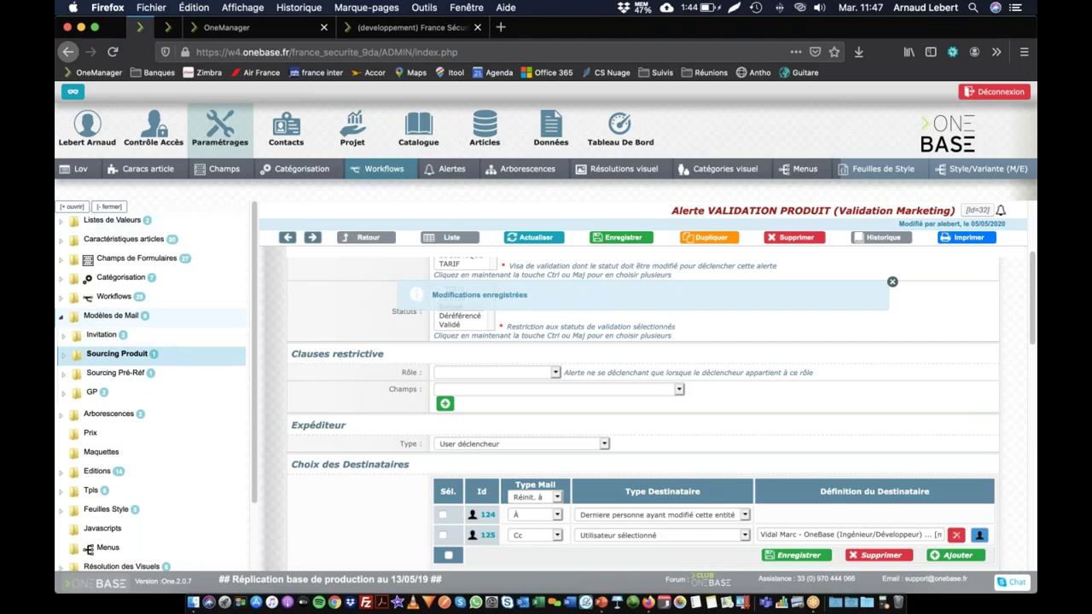
{"action": "left_click", "coordinate": [386, 170]}
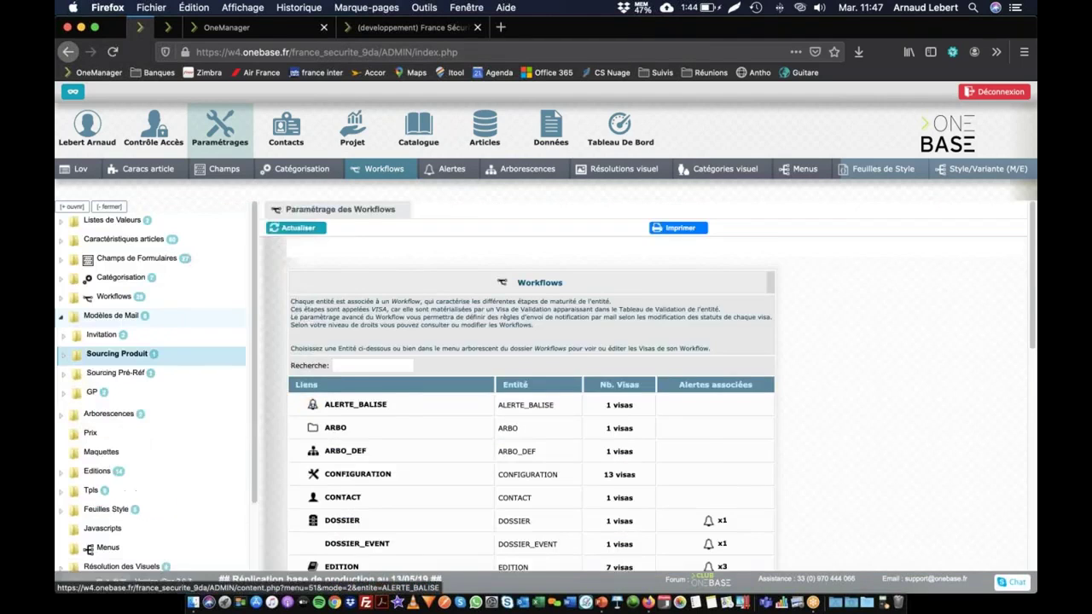
{"action": "scroll", "coordinate": [376, 466], "scroll_direction": "down", "scroll_amount": 3}
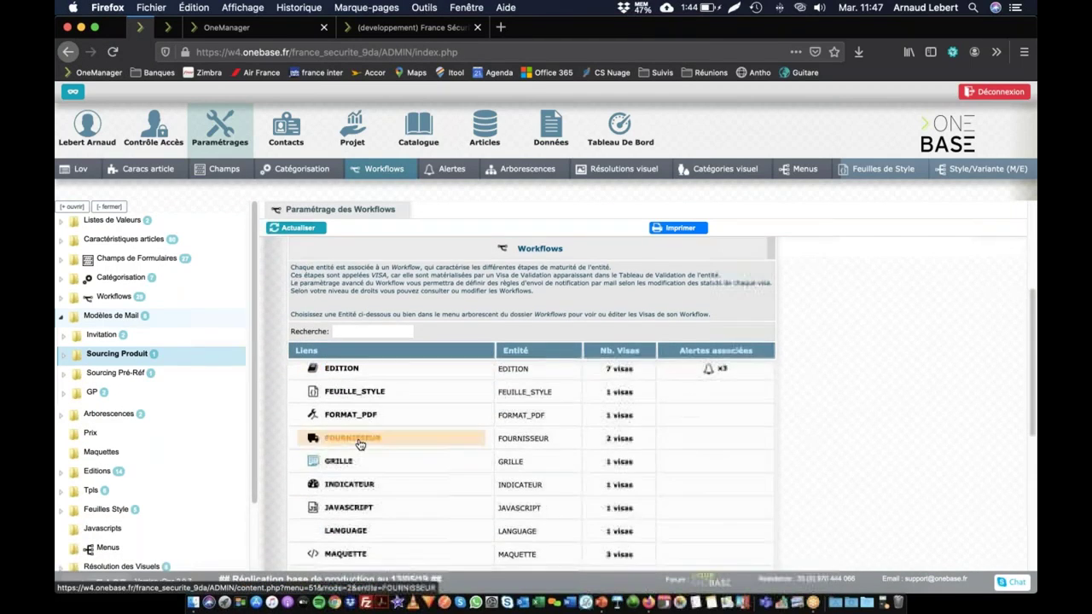
{"action": "left_click", "coordinate": [366, 442]}
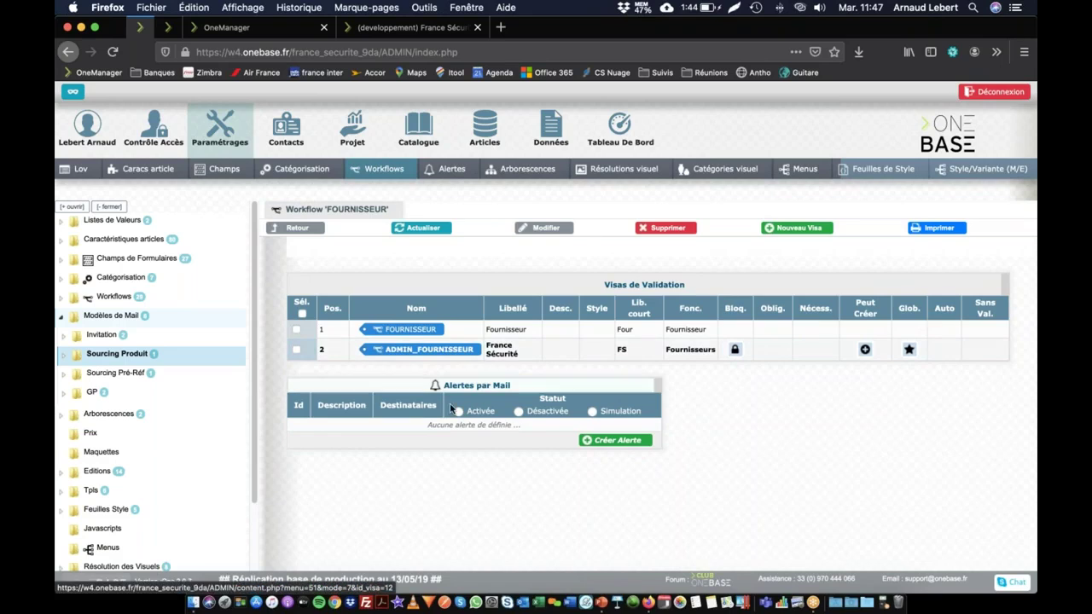
{"action": "left_click", "coordinate": [623, 440]}
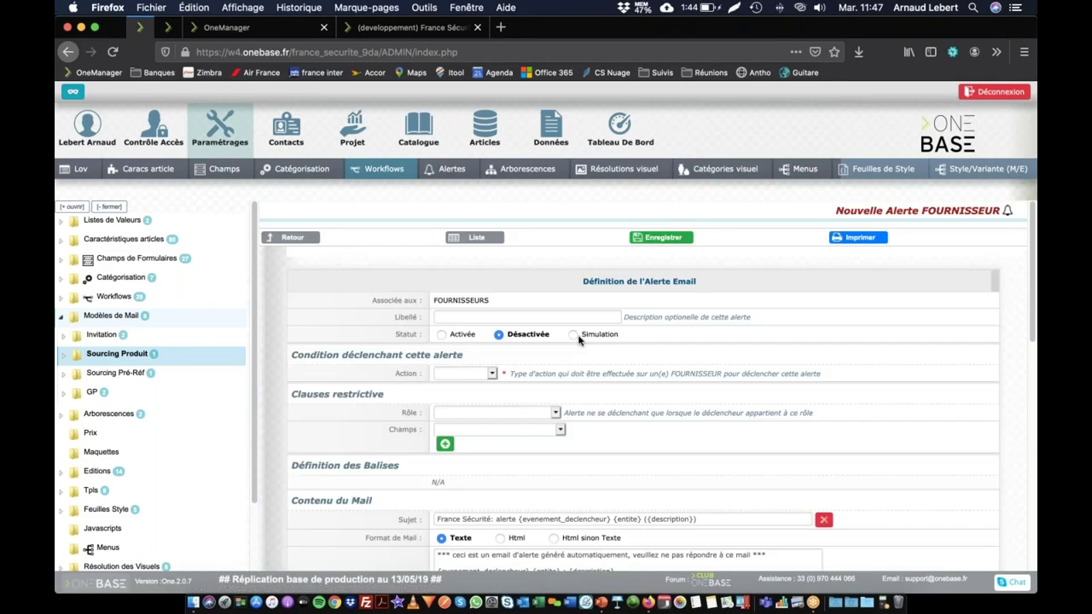
- Label the new alert "Modif Code", set its status to Simulation and its triggering action to Modification
{"action": "left_click", "coordinate": [542, 316]}
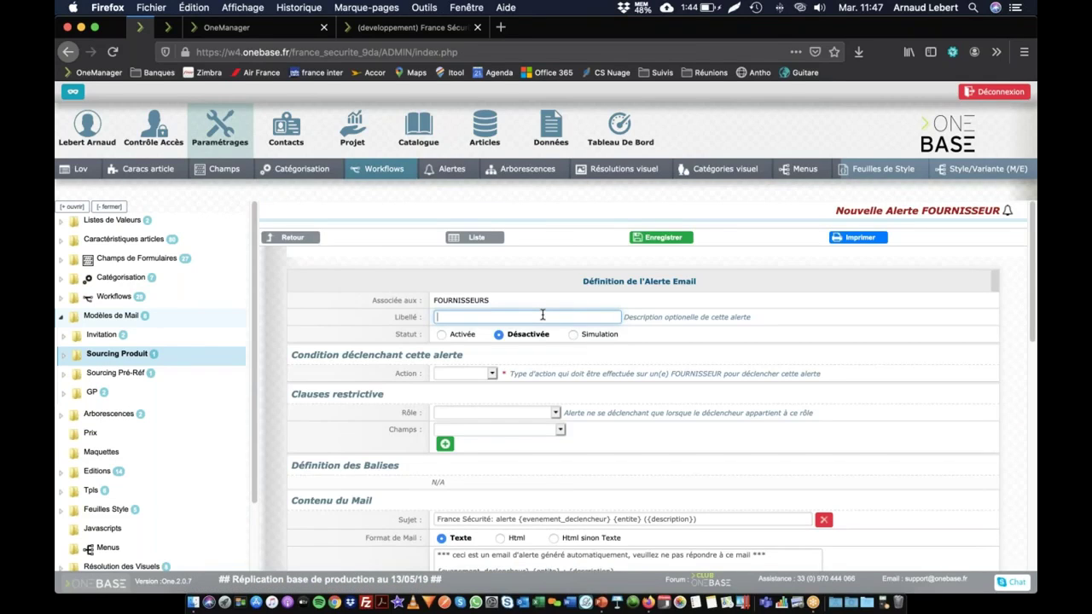
{"action": "type", "text": "Modif Code"}
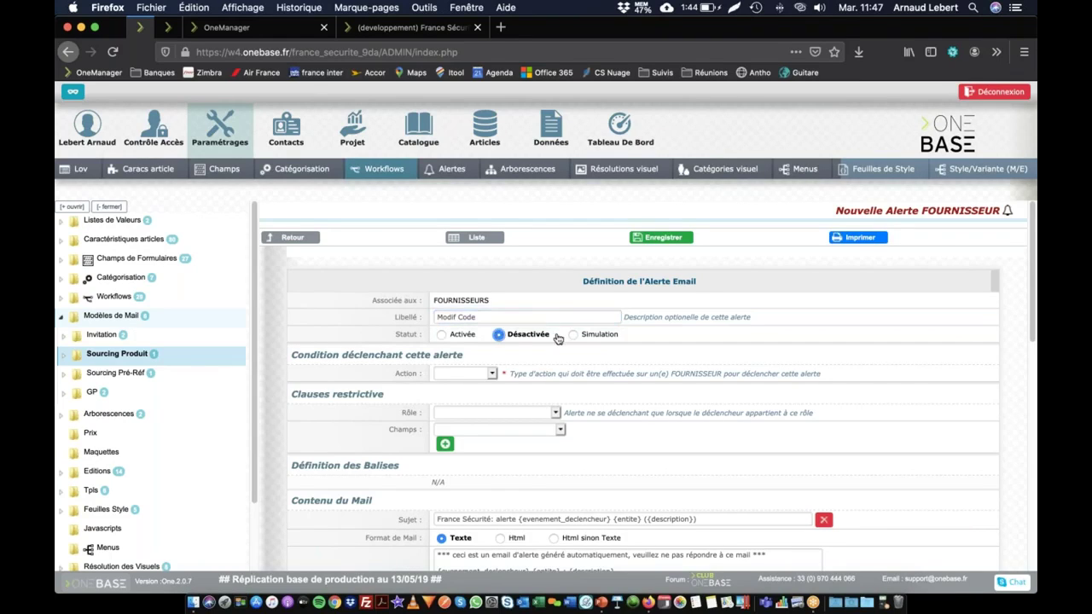
{"action": "left_click", "coordinate": [572, 334]}
{"action": "left_click", "coordinate": [488, 373]}
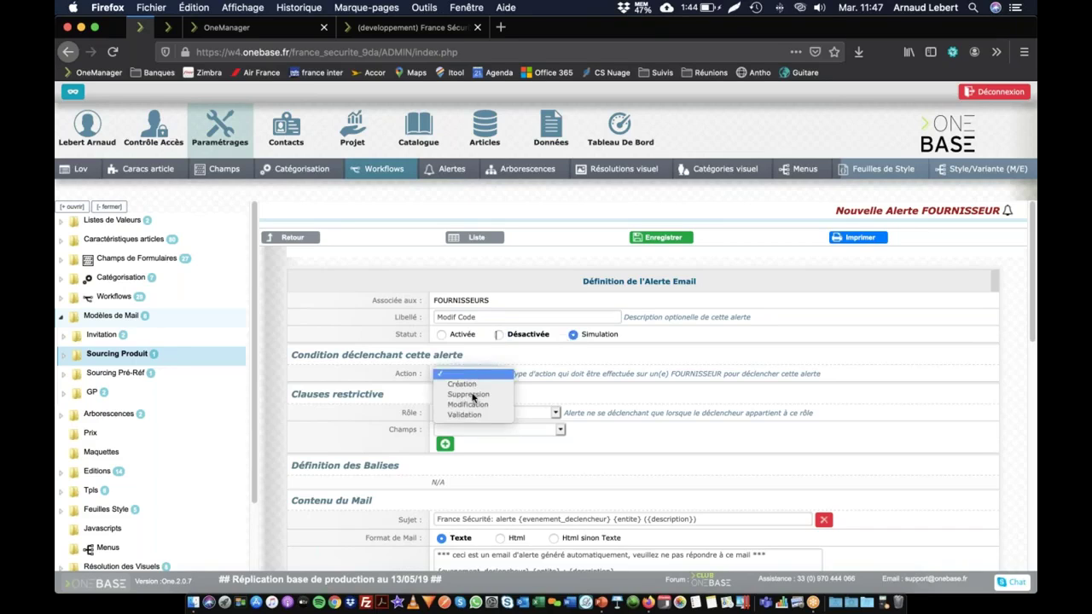
{"action": "left_click", "coordinate": [466, 403]}
{"action": "left_click", "coordinate": [463, 390]}
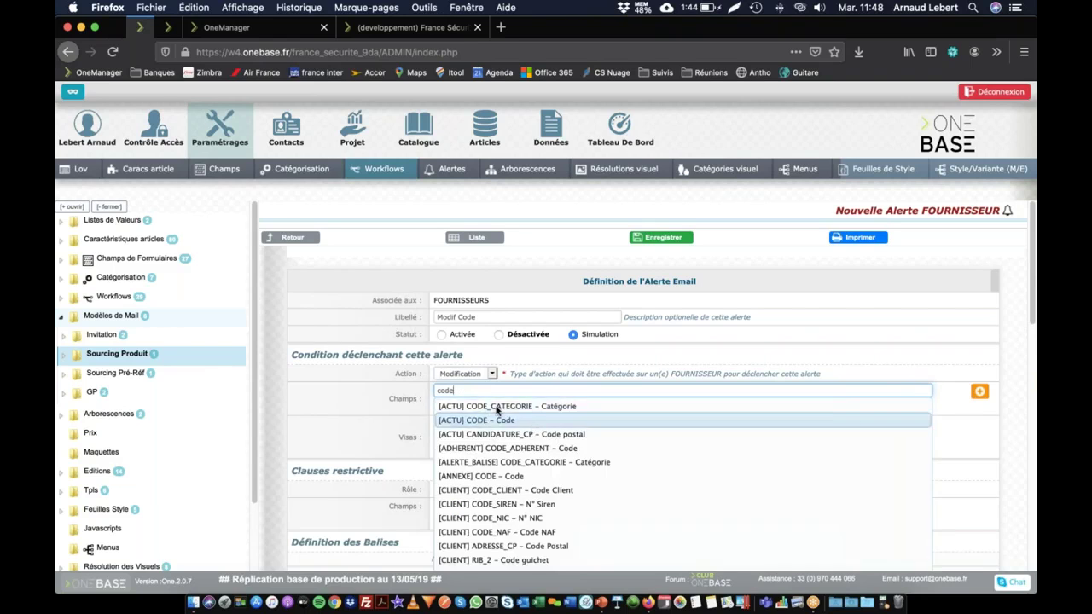
{"action": "scroll", "coordinate": [491, 450], "scroll_direction": "down", "scroll_amount": 2}
{"action": "scroll", "coordinate": [490, 450], "scroll_direction": "down", "scroll_amount": 7}
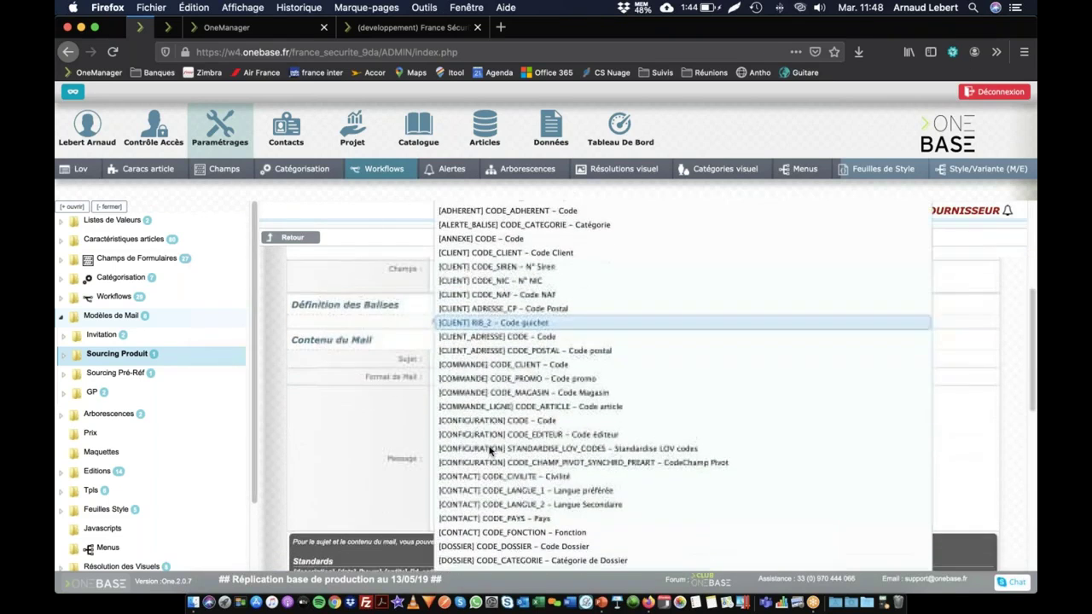
{"action": "scroll", "coordinate": [491, 451], "scroll_direction": "down", "scroll_amount": 3}
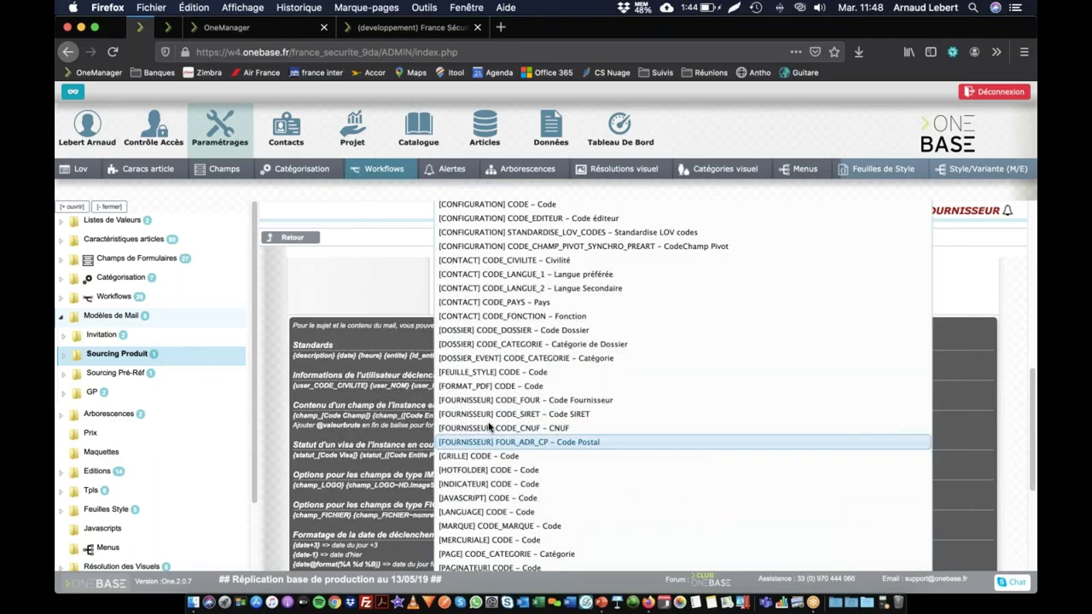
{"action": "left_click", "coordinate": [497, 397]}
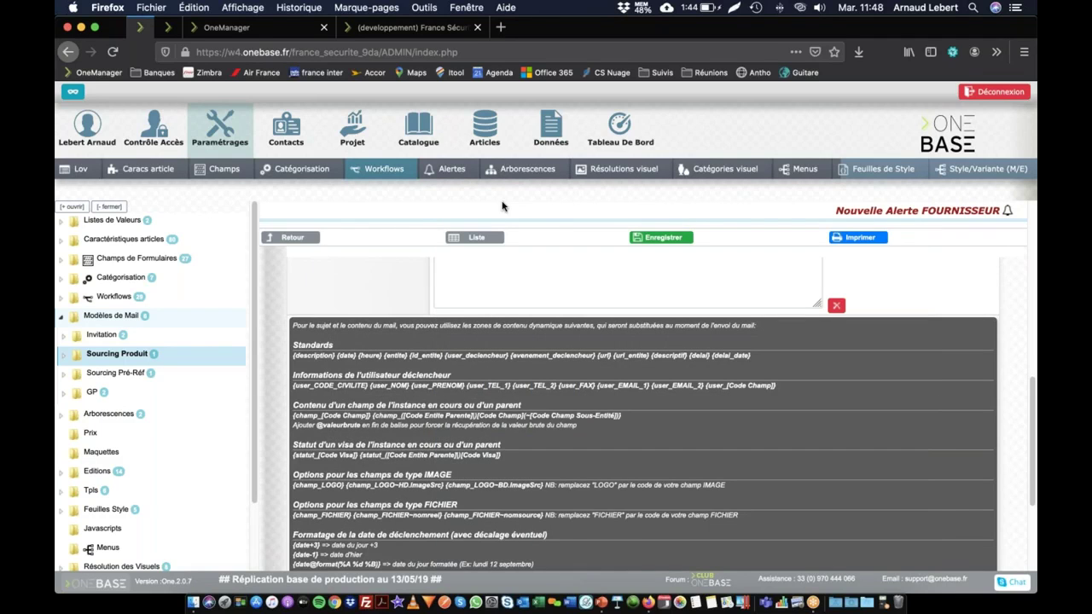
{"action": "scroll", "coordinate": [499, 384], "scroll_direction": "up", "scroll_amount": 10}
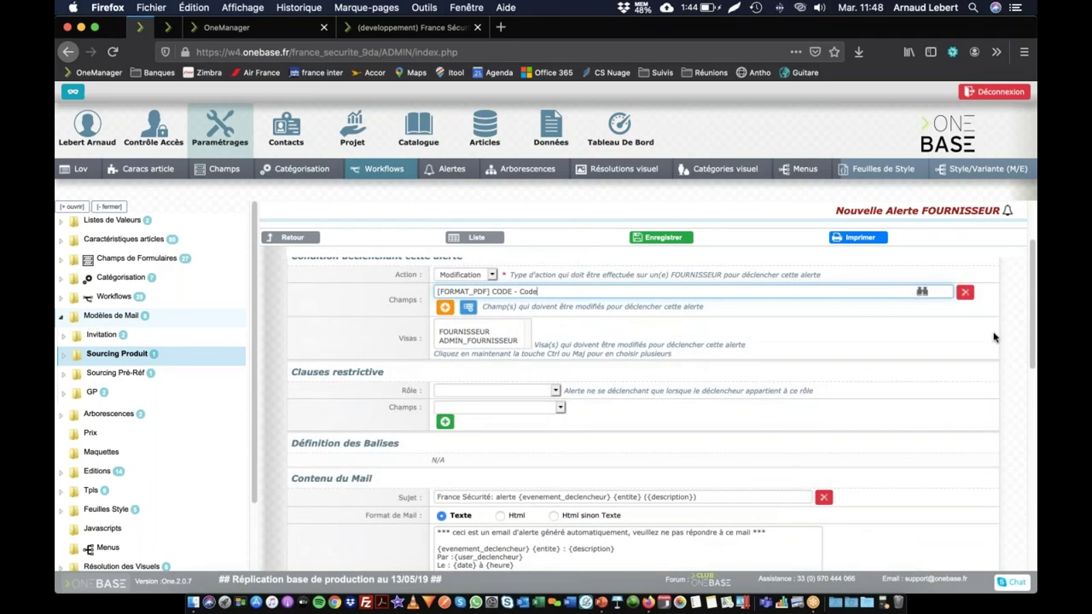
{"action": "left_click", "coordinate": [965, 291]}
- Search the trigger fields for "code", choose "[FOURNISSEUR] CODE_FOUR - Code Fournisseur" and save the alert
{"action": "left_click", "coordinate": [757, 291]}
{"action": "type", "text": "code"}
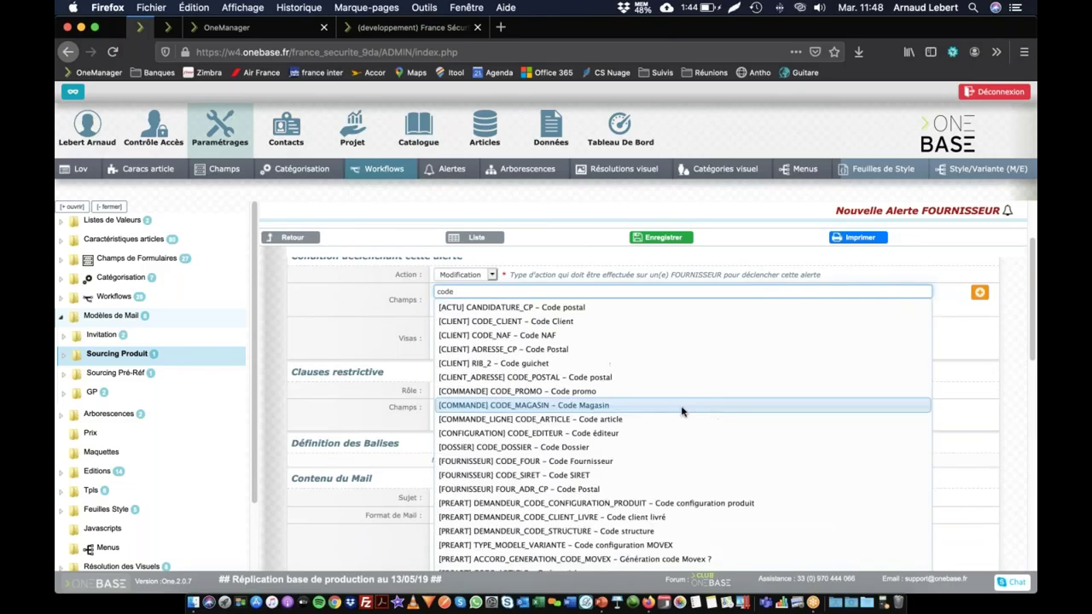
{"action": "scroll", "coordinate": [597, 413], "scroll_direction": "down", "scroll_amount": 5}
{"action": "scroll", "coordinate": [546, 359], "scroll_direction": "up", "scroll_amount": 3}
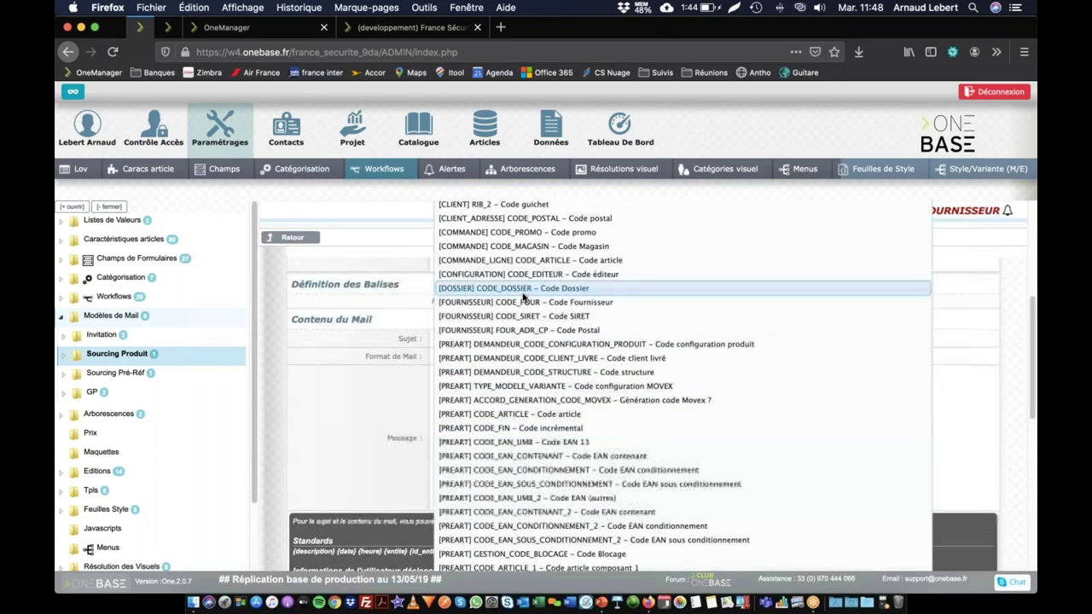
{"action": "left_click", "coordinate": [526, 303]}
{"action": "scroll", "coordinate": [524, 328], "scroll_direction": "up", "scroll_amount": 5}
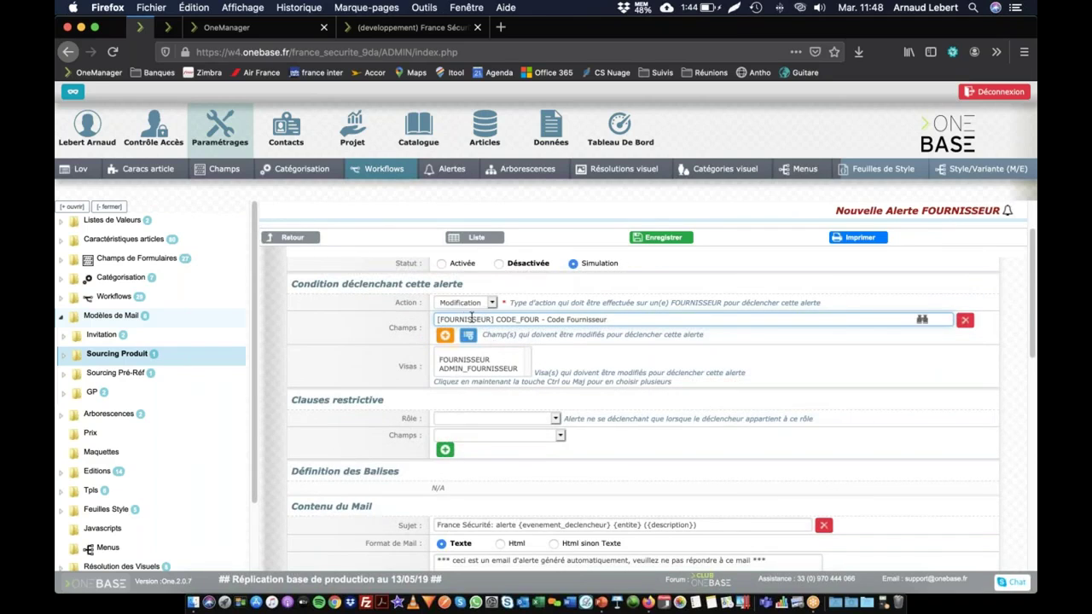
{"action": "scroll", "coordinate": [503, 374], "scroll_direction": "down", "scroll_amount": 3}
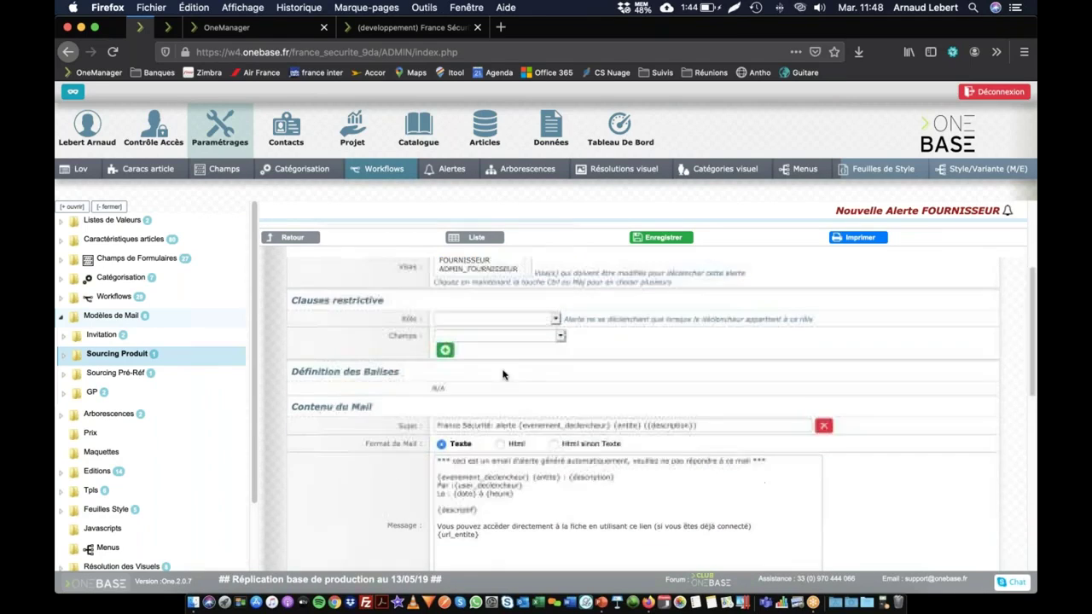
{"action": "left_click", "coordinate": [662, 237]}
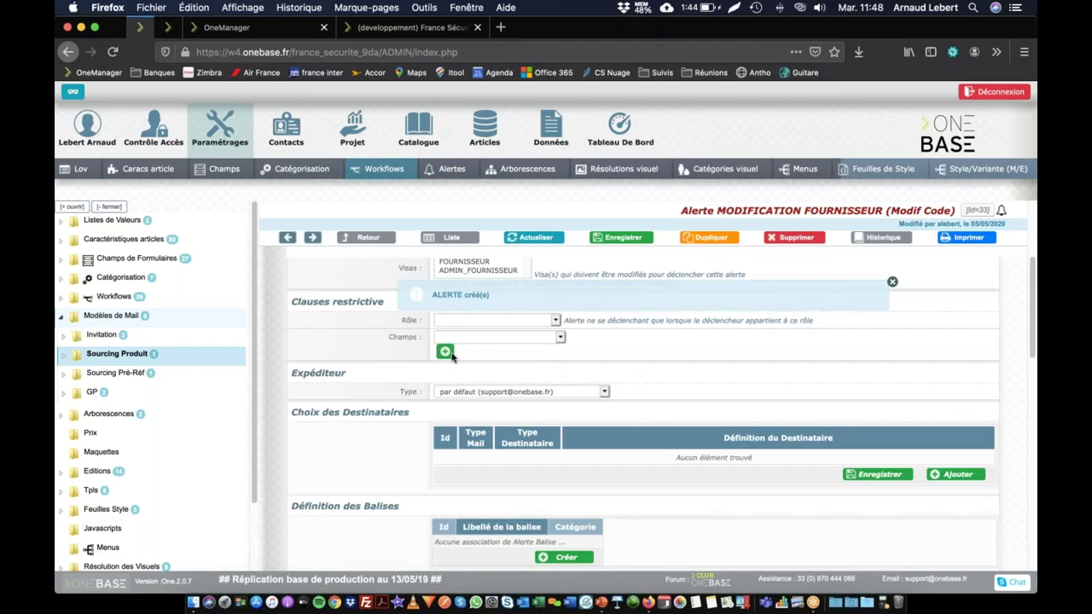
- Set the Modif Code alert's sender type to "User déclencheur" and save the change
{"action": "left_click", "coordinate": [474, 392]}
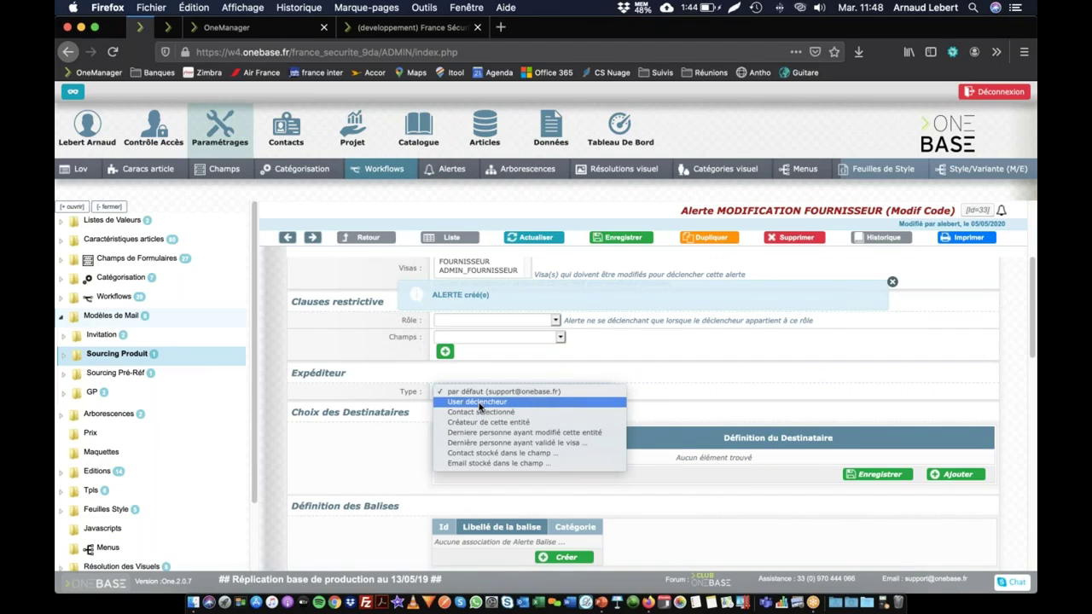
{"action": "left_click", "coordinate": [476, 402]}
{"action": "left_click", "coordinate": [618, 239]}
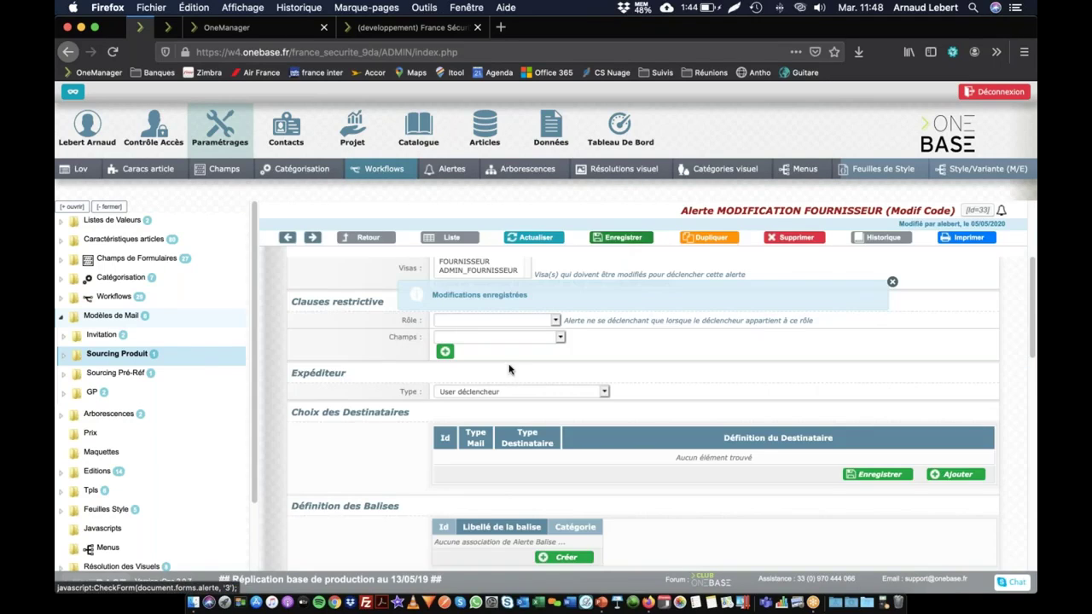
- Add a main (À) recipient to the alert covering all users of the Administrateur role, save it and return to the alert
{"action": "left_click", "coordinate": [956, 475]}
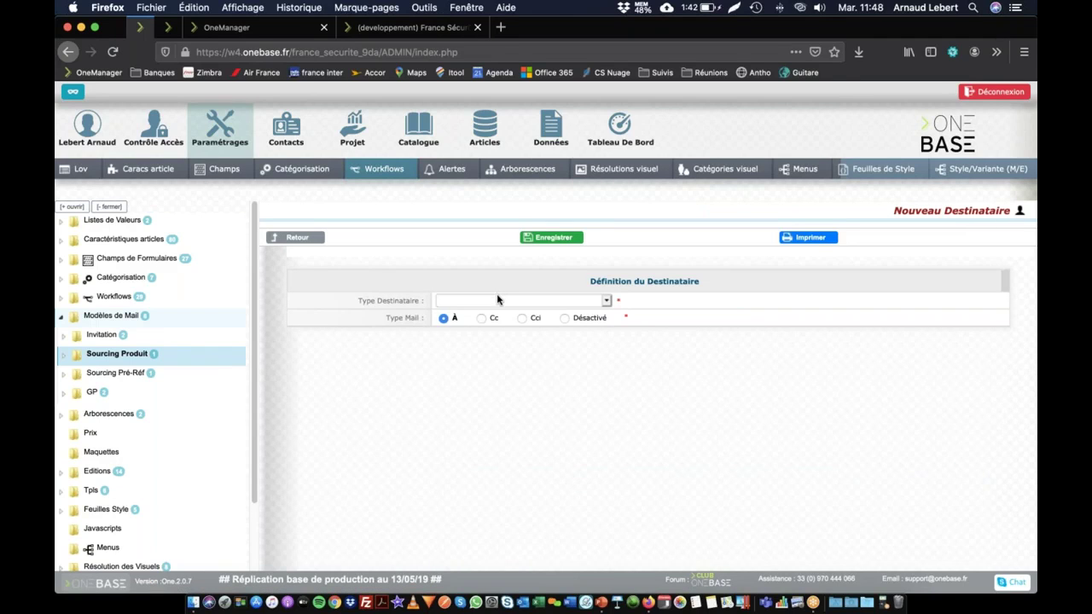
{"action": "left_click", "coordinate": [498, 299]}
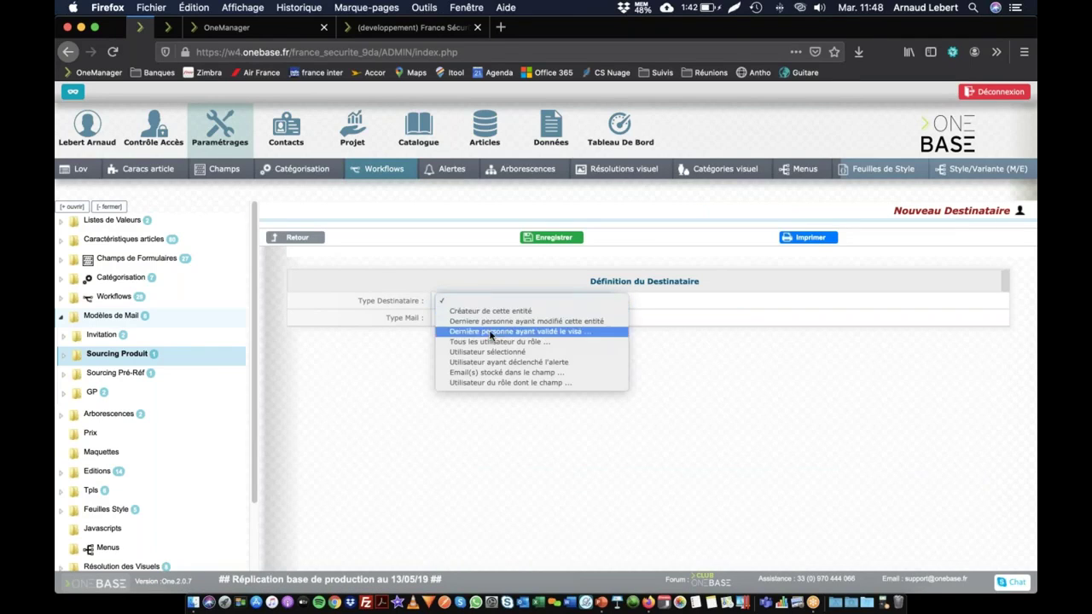
{"action": "left_click", "coordinate": [491, 341]}
{"action": "left_click", "coordinate": [493, 322]}
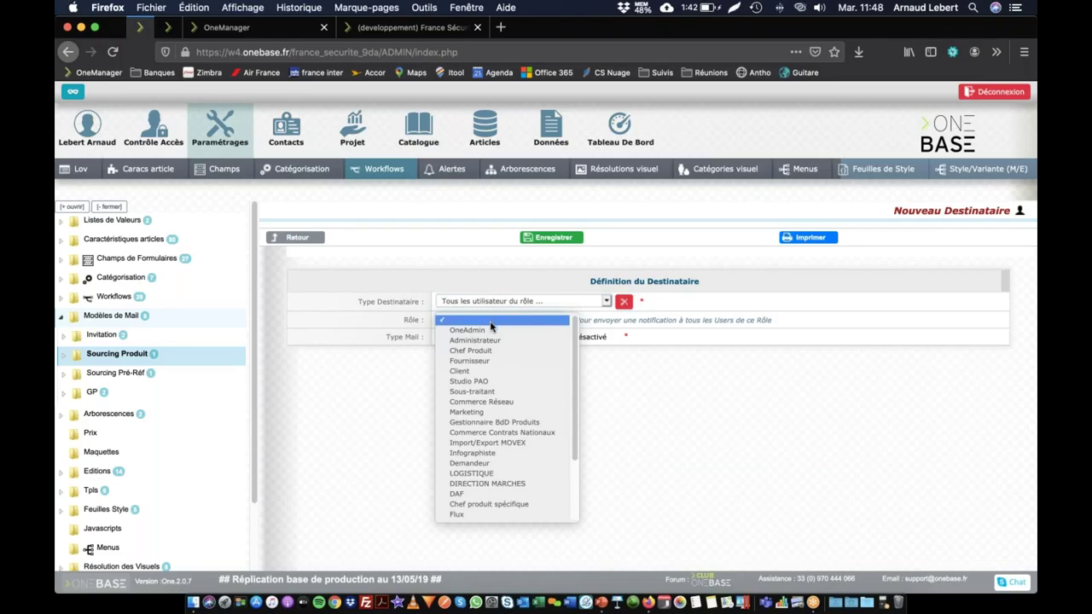
{"action": "left_click", "coordinate": [488, 341]}
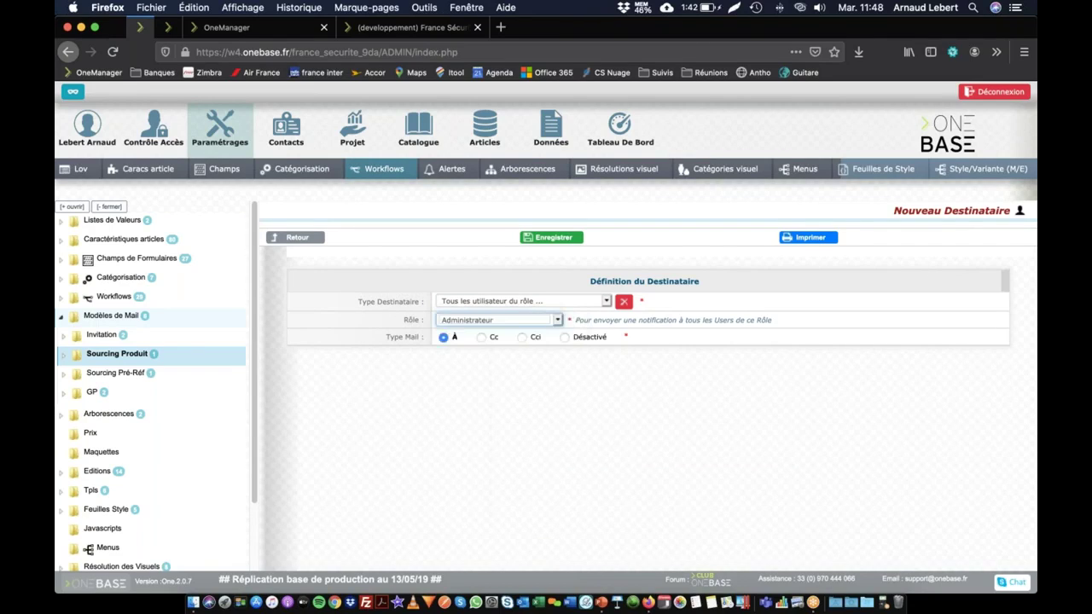
{"action": "left_click", "coordinate": [555, 238]}
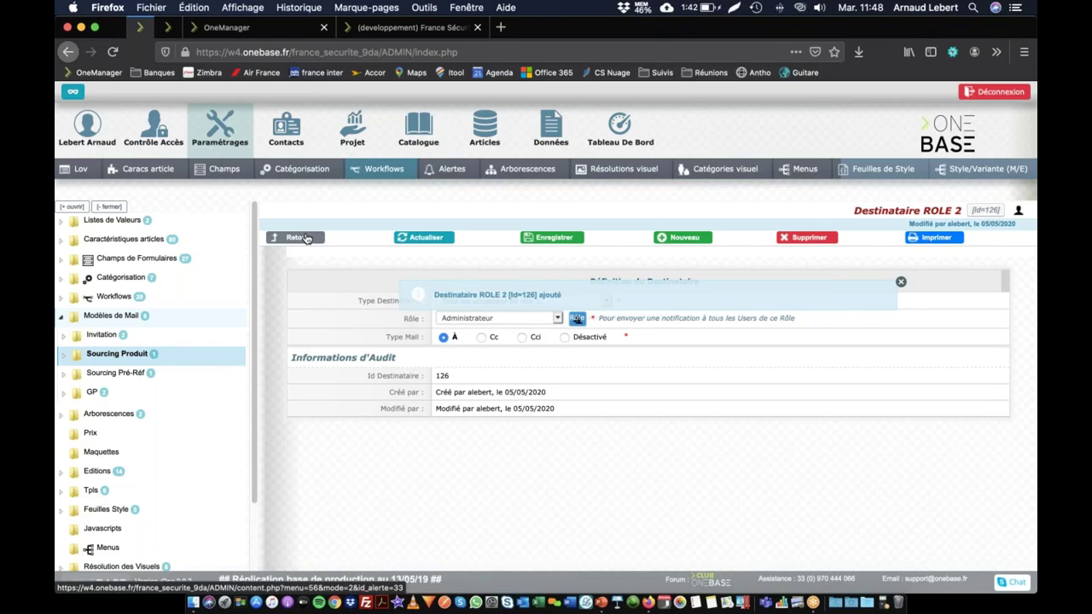
{"action": "left_click", "coordinate": [305, 238]}
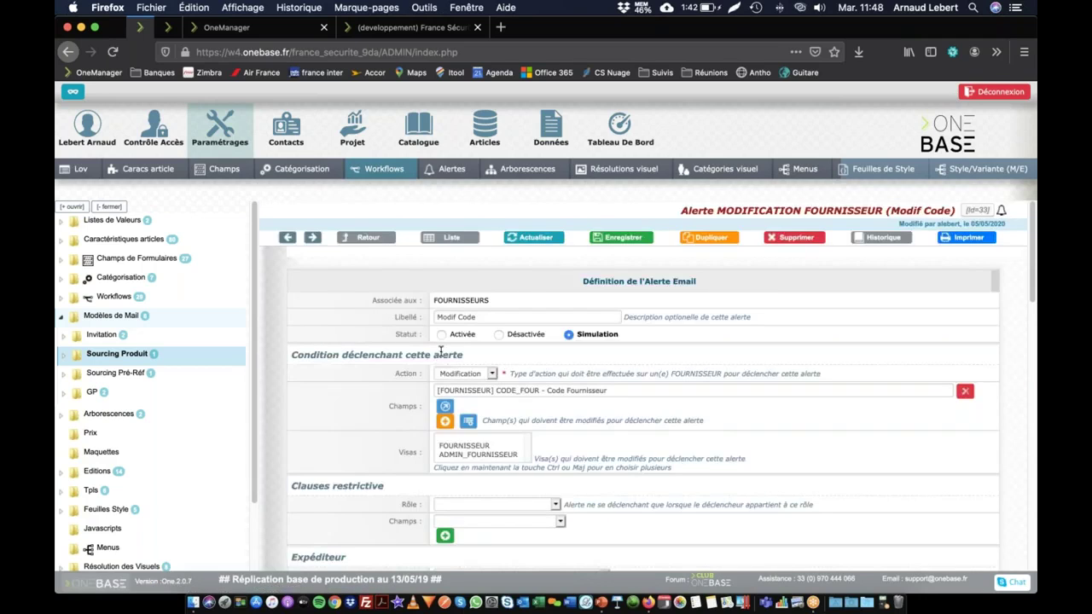
- Add a Cc recipient of type "Utilisateur sélectionné", choose the OneAdmin user by name, save it and return to the alert
{"action": "scroll", "coordinate": [465, 341], "scroll_direction": "down", "scroll_amount": 5}
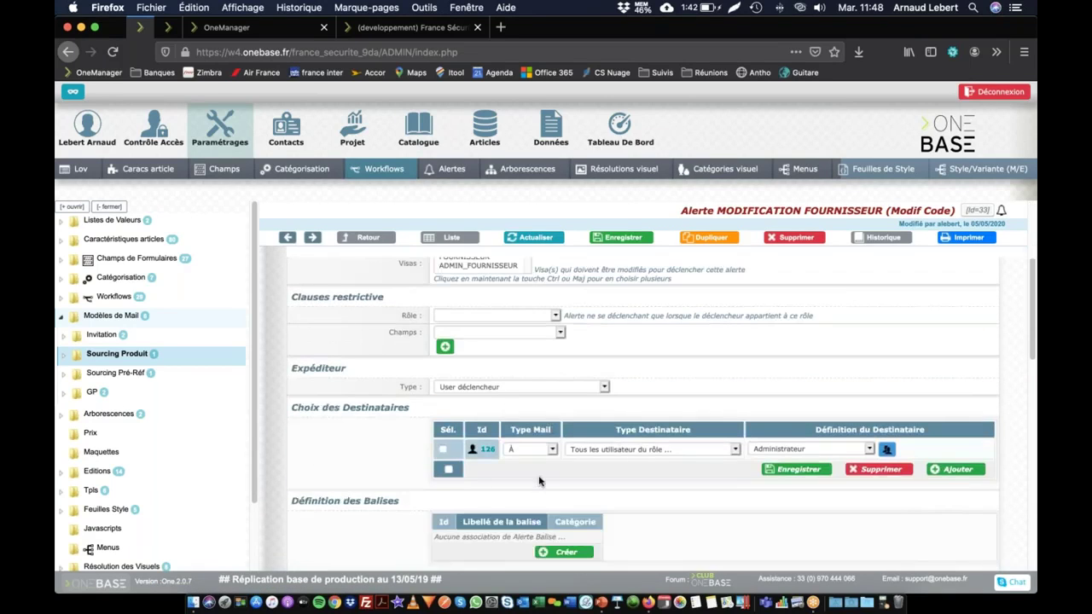
{"action": "left_click", "coordinate": [943, 474]}
{"action": "left_click", "coordinate": [485, 302]}
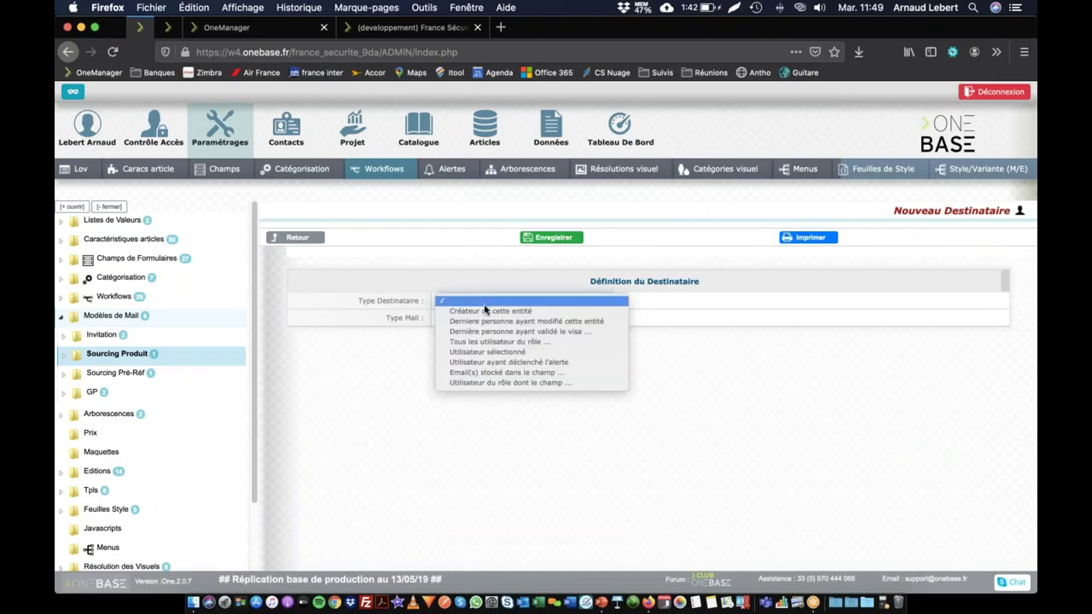
{"action": "left_click", "coordinate": [474, 350]}
{"action": "left_click", "coordinate": [477, 322]}
{"action": "type", "text": "leber"}
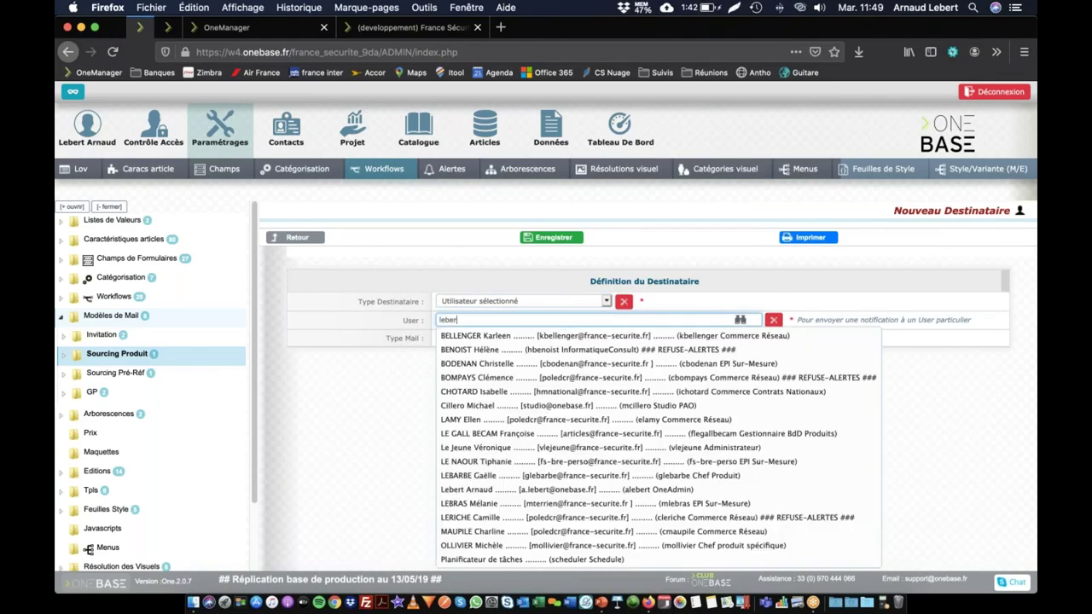
{"action": "left_click", "coordinate": [464, 338]}
{"action": "left_click", "coordinate": [482, 339]}
{"action": "left_click", "coordinate": [553, 237]}
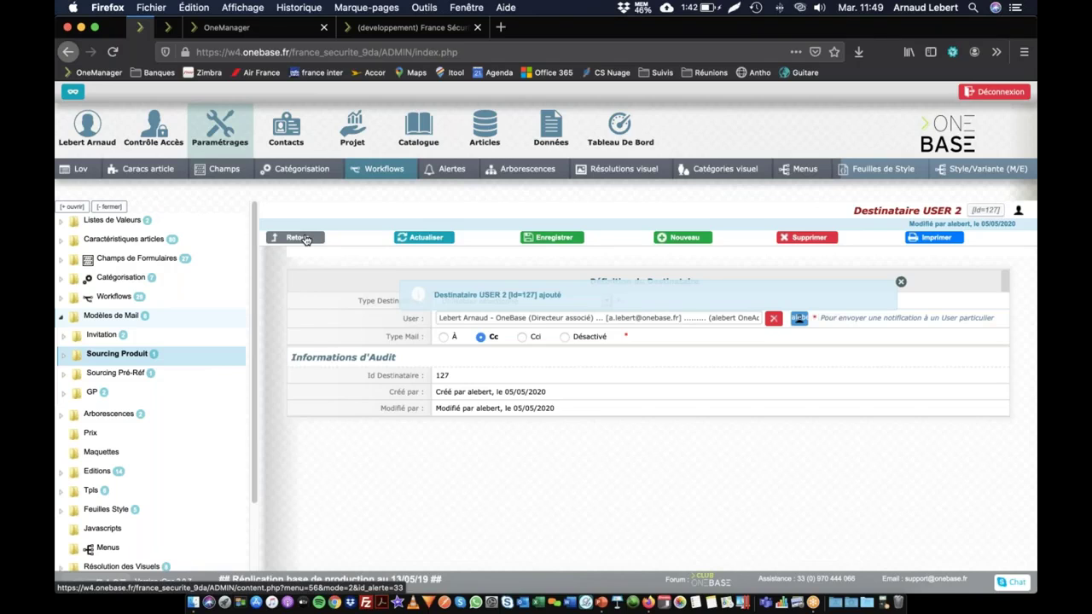
{"action": "left_click", "coordinate": [306, 239]}
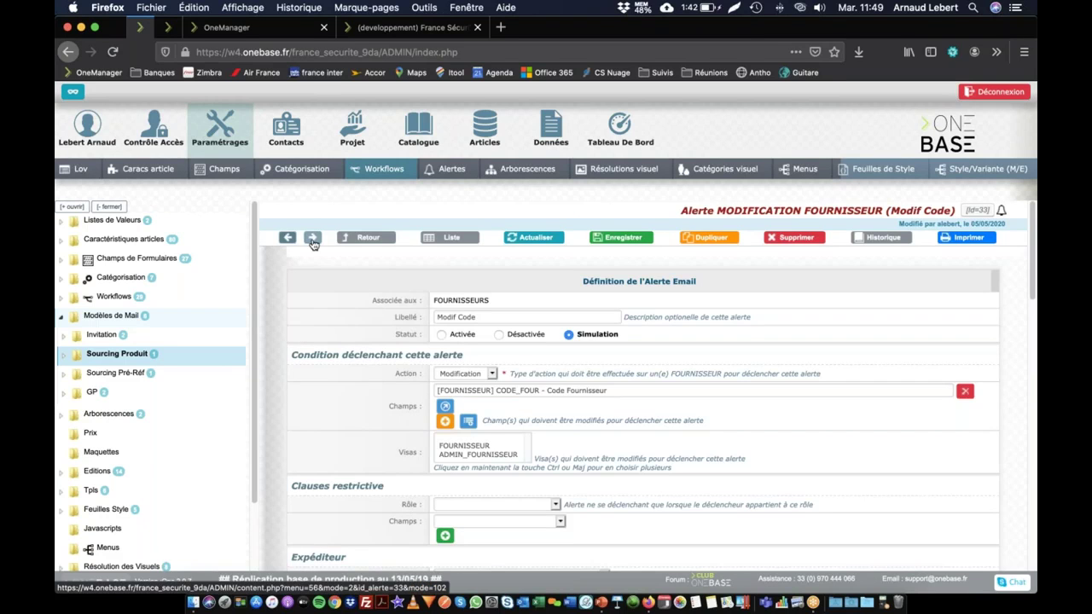
- Review the alert's recipient list and mail content, and save the Modif Code alert
{"action": "scroll", "coordinate": [350, 393], "scroll_direction": "down", "scroll_amount": 3}
{"action": "scroll", "coordinate": [350, 394], "scroll_direction": "down", "scroll_amount": 5}
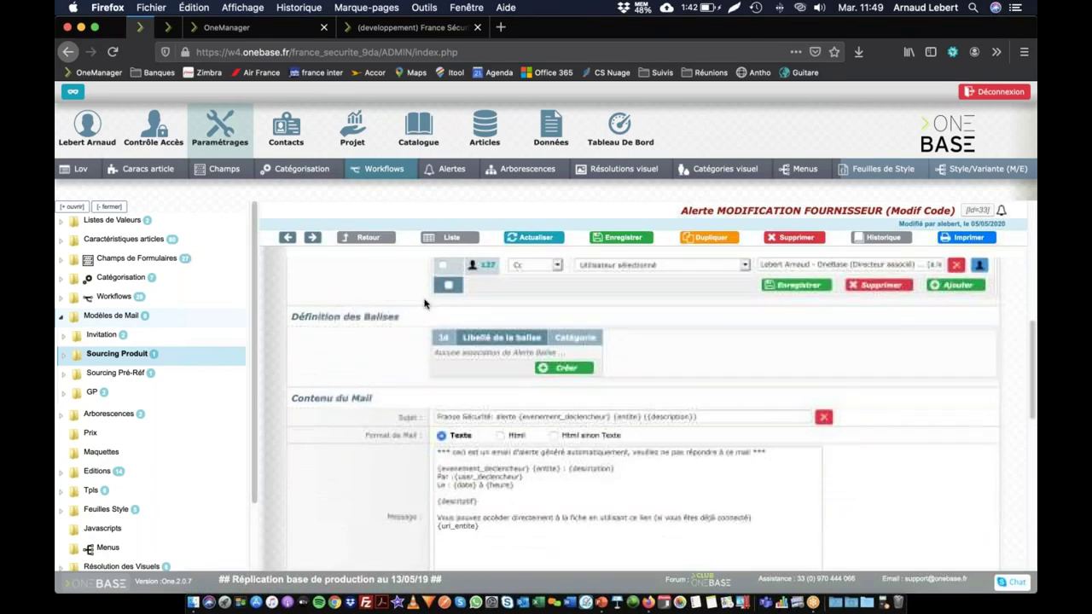
{"action": "scroll", "coordinate": [597, 431], "scroll_direction": "down", "scroll_amount": 2}
{"action": "scroll", "coordinate": [665, 341], "scroll_direction": "up", "scroll_amount": 4}
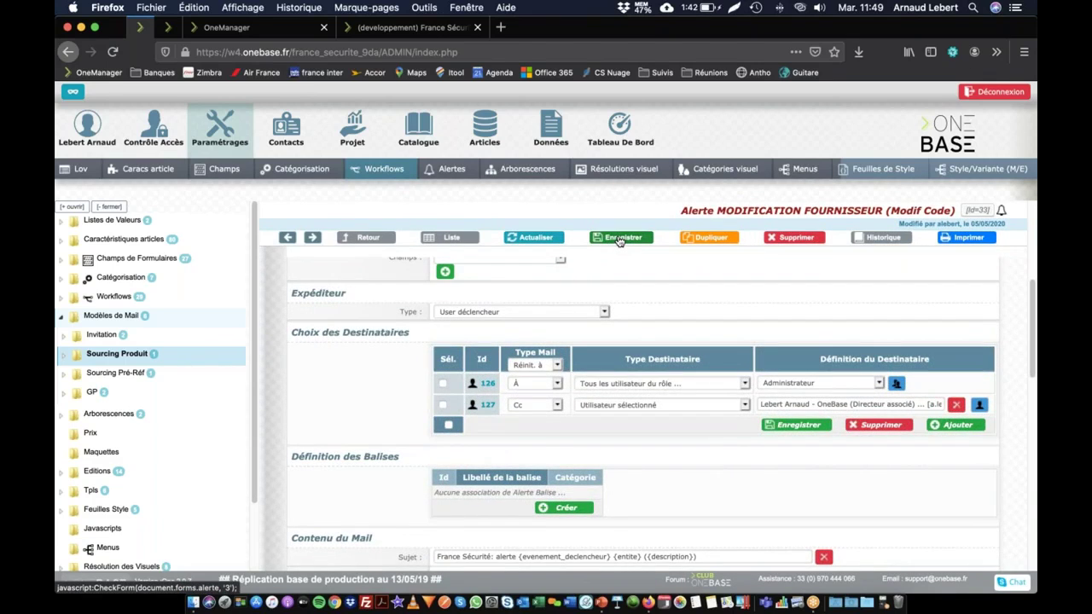
{"action": "left_click", "coordinate": [620, 239]}
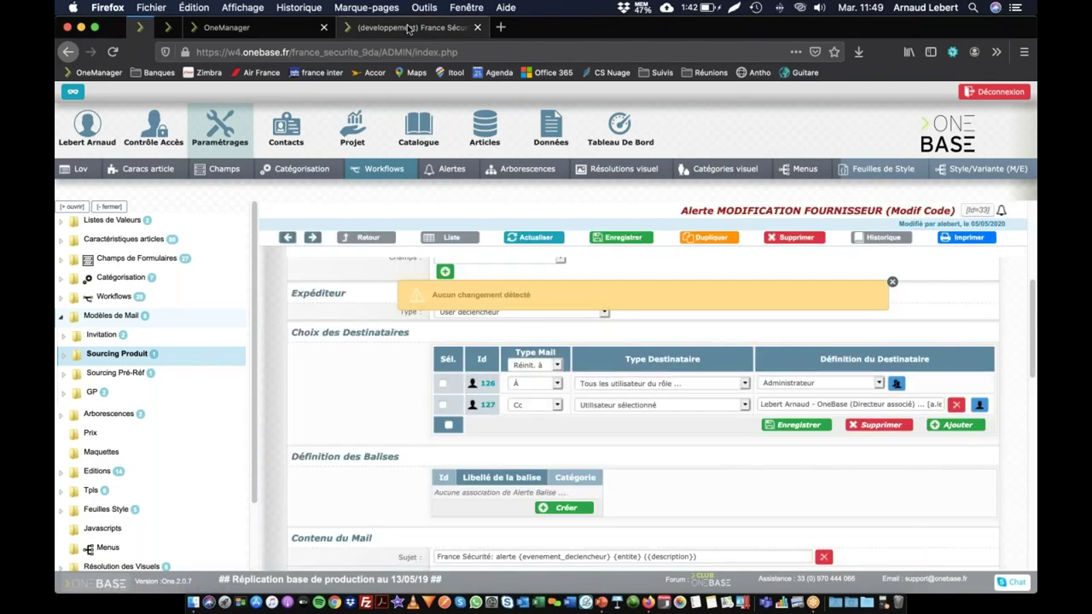
- Go to the other OneBase session and open the ALEXANDRA supplier record from the list of Fournisseurs
{"action": "left_click", "coordinate": [409, 28]}
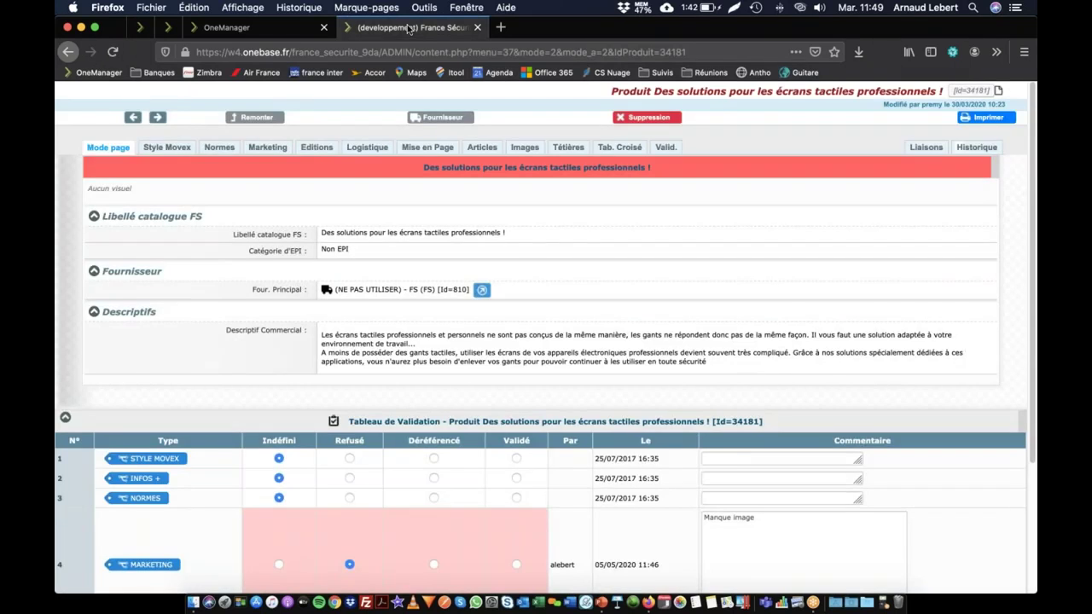
{"action": "left_click", "coordinate": [293, 27]}
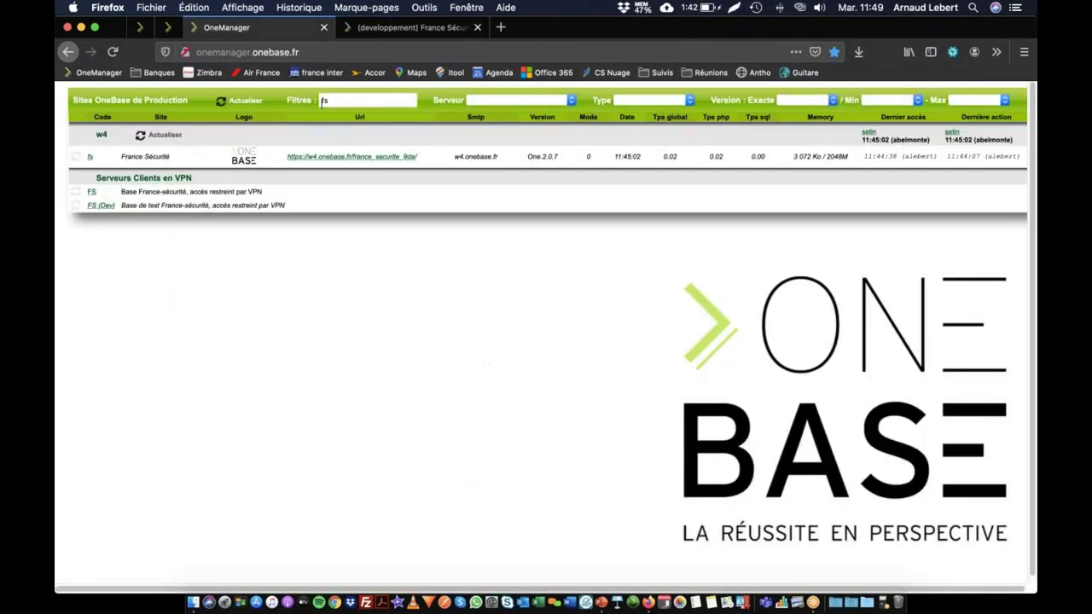
{"action": "left_click", "coordinate": [165, 27]}
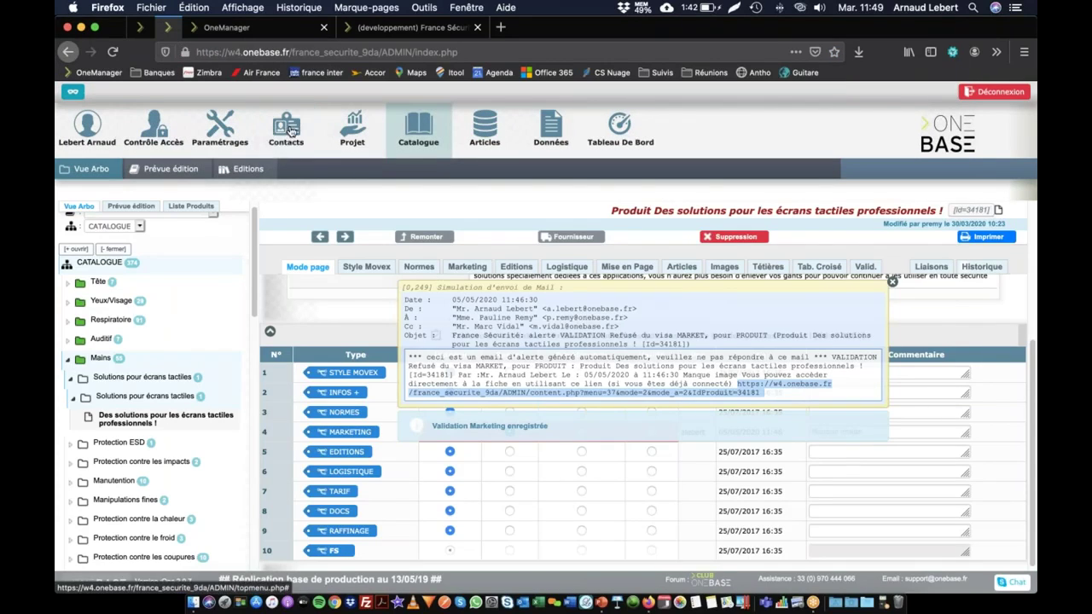
{"action": "mouse_move", "coordinate": [291, 130]}
{"action": "left_click", "coordinate": [154, 175]}
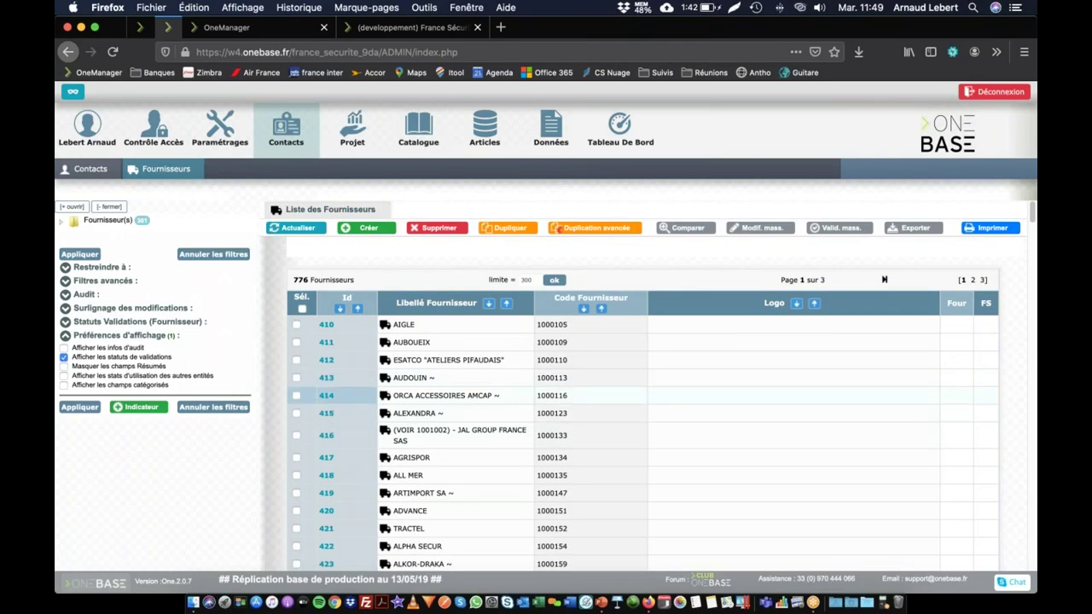
{"action": "left_click", "coordinate": [416, 413]}
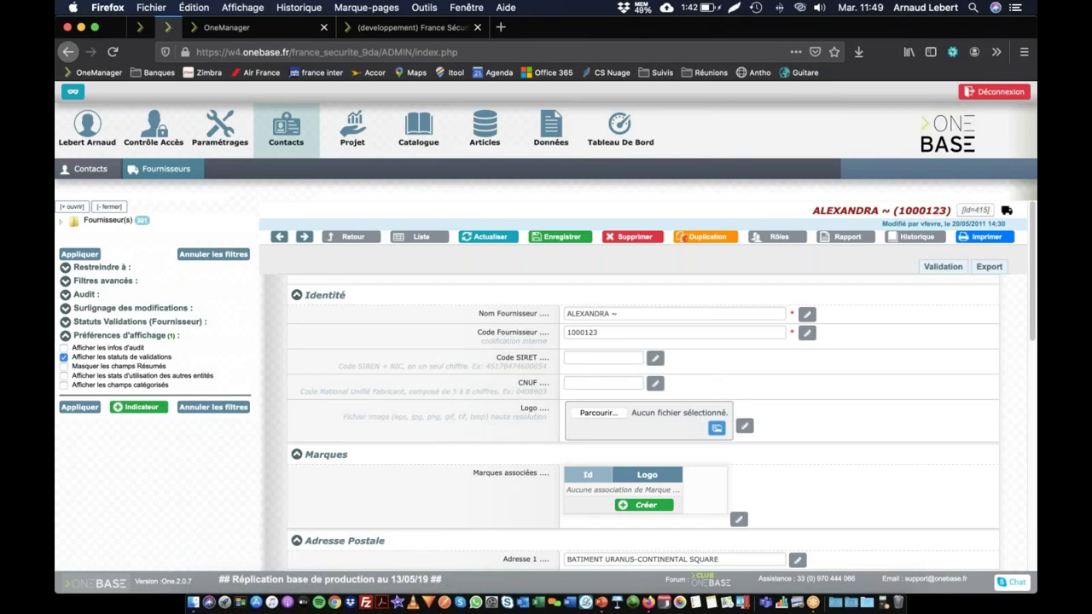
- Set the ALEXANDRA supplier's Code Fournisseur to 1000566 and save the record to trigger the simulated alert
{"action": "left_click", "coordinate": [605, 333]}
{"action": "key", "text": "BackSpace"}
{"action": "type", "text": "3"}
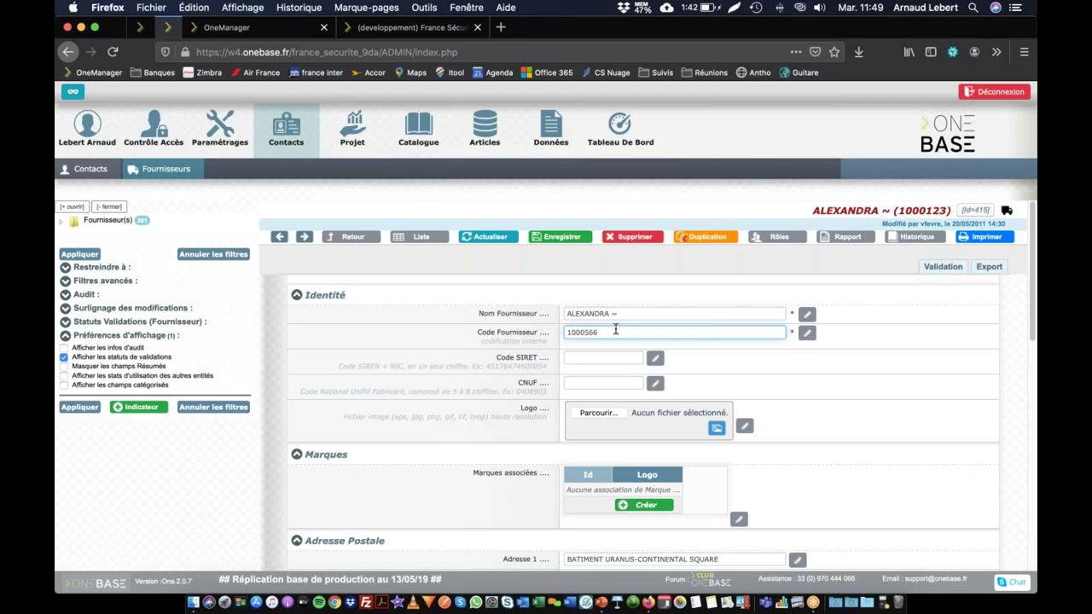
{"action": "left_click", "coordinate": [559, 239]}
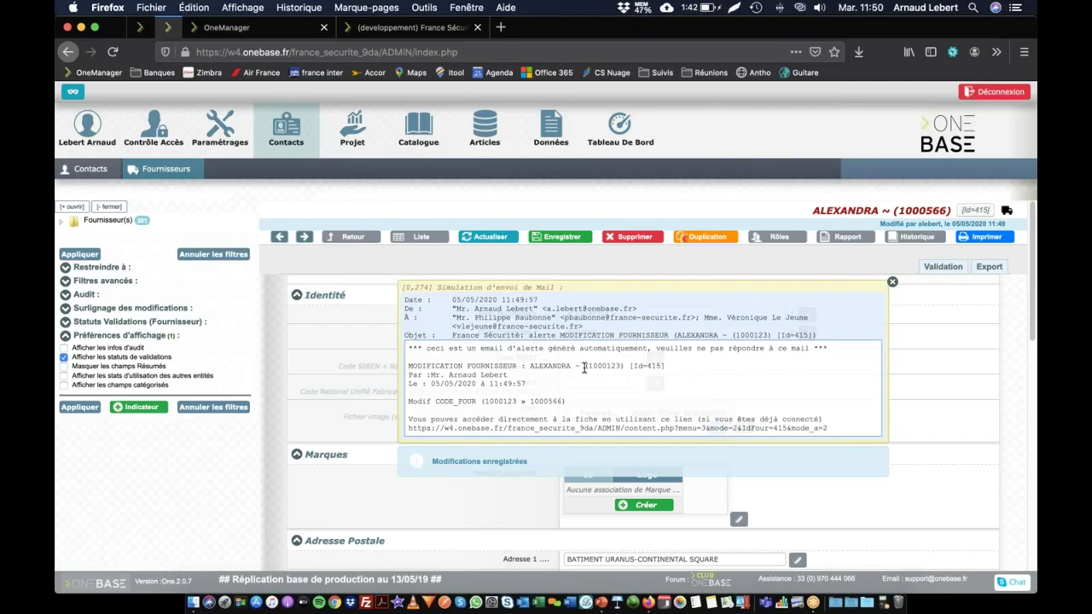
- Examine the CODE_FOUR change line in the simulated mail and open the mail's supplier record link in a new browser tab
{"action": "left_click_drag", "start_coordinate": [436, 400], "coordinate": [492, 402]}
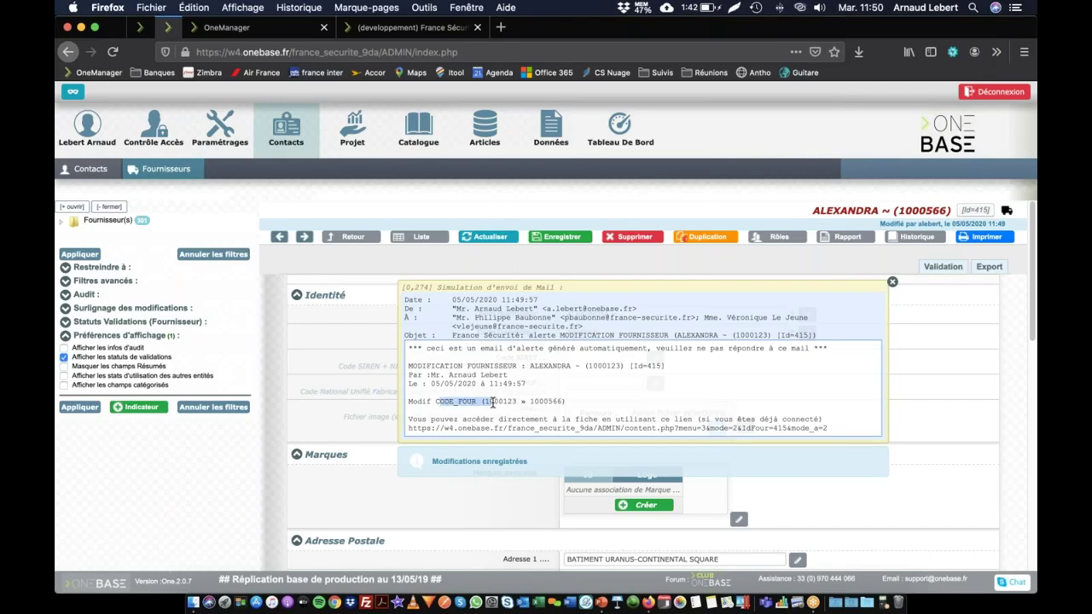
{"action": "left_click", "coordinate": [489, 401]}
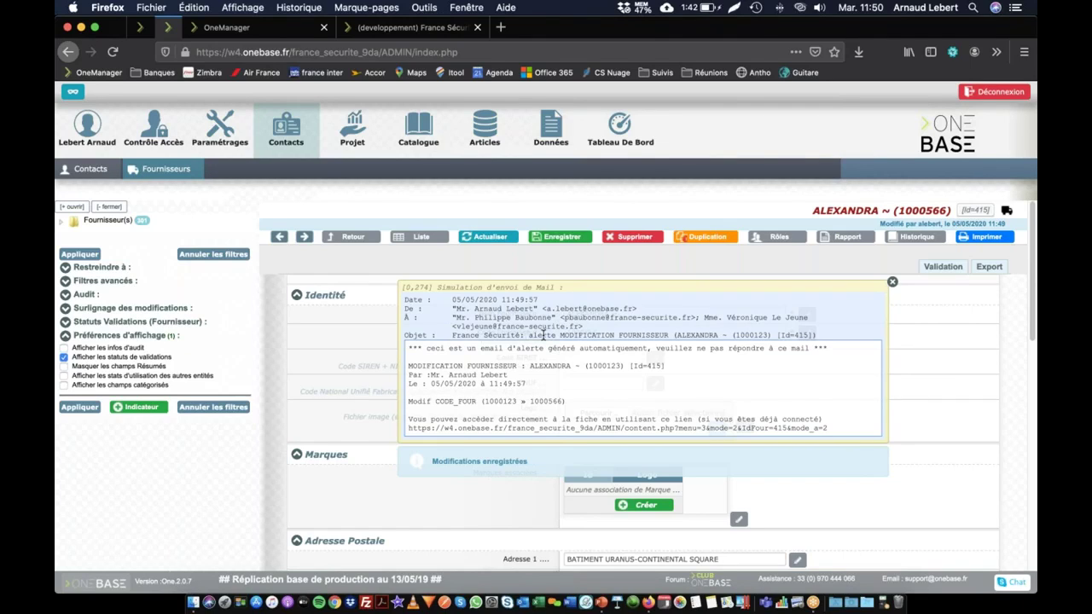
{"action": "scroll", "coordinate": [542, 337], "scroll_direction": "down", "scroll_amount": 4}
{"action": "scroll", "coordinate": [541, 424], "scroll_direction": "up", "scroll_amount": 4}
{"action": "left_click_drag", "start_coordinate": [408, 428], "coordinate": [816, 443]}
{"action": "key", "text": "super+c"}
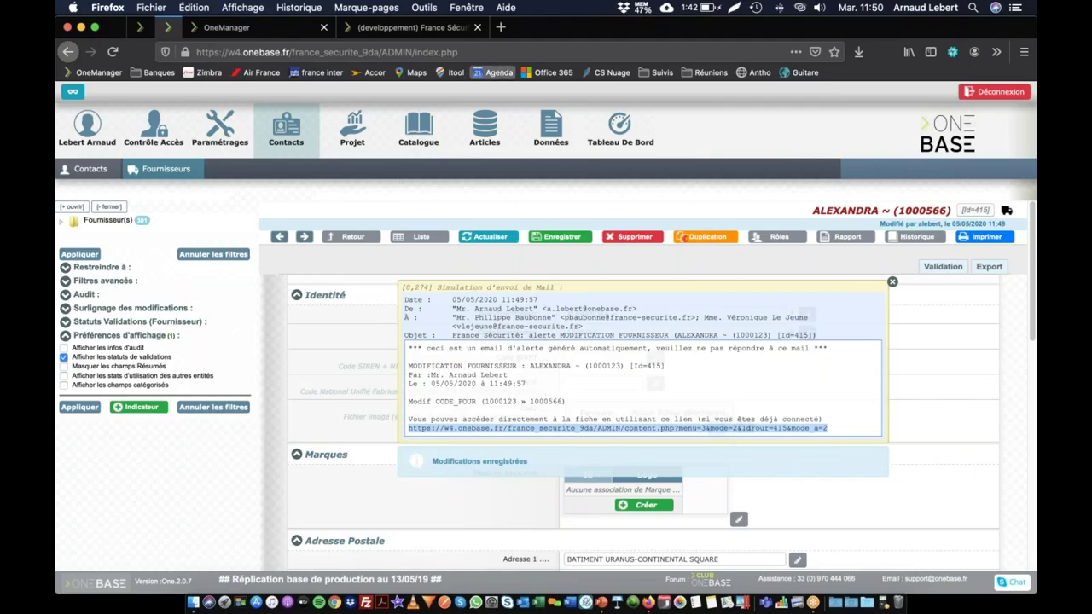
{"action": "left_click", "coordinate": [501, 28]}
{"action": "key", "text": "super+v"}
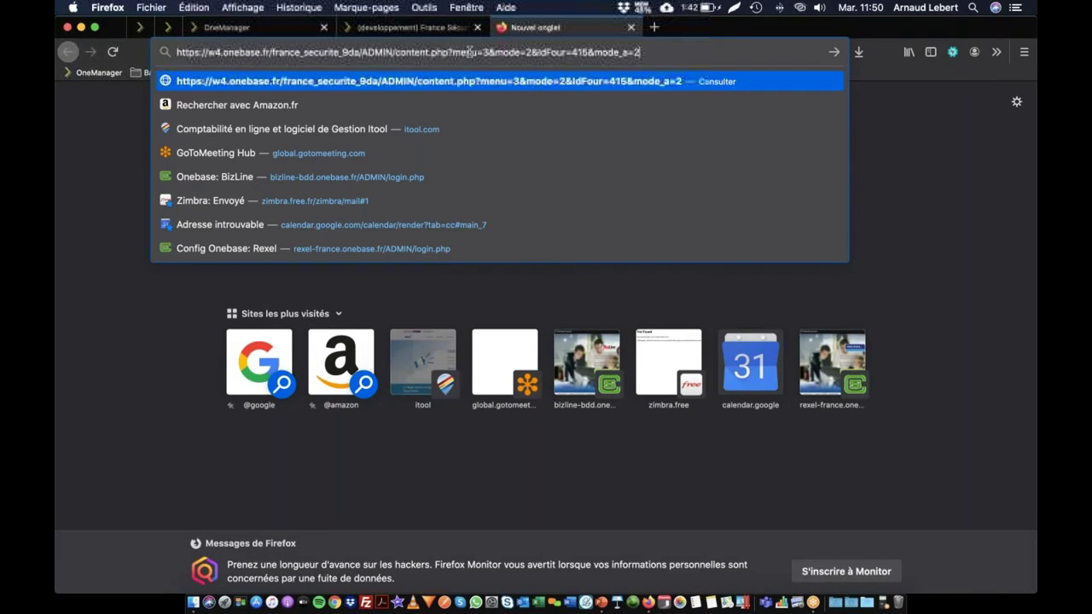
{"action": "key", "text": "Return"}
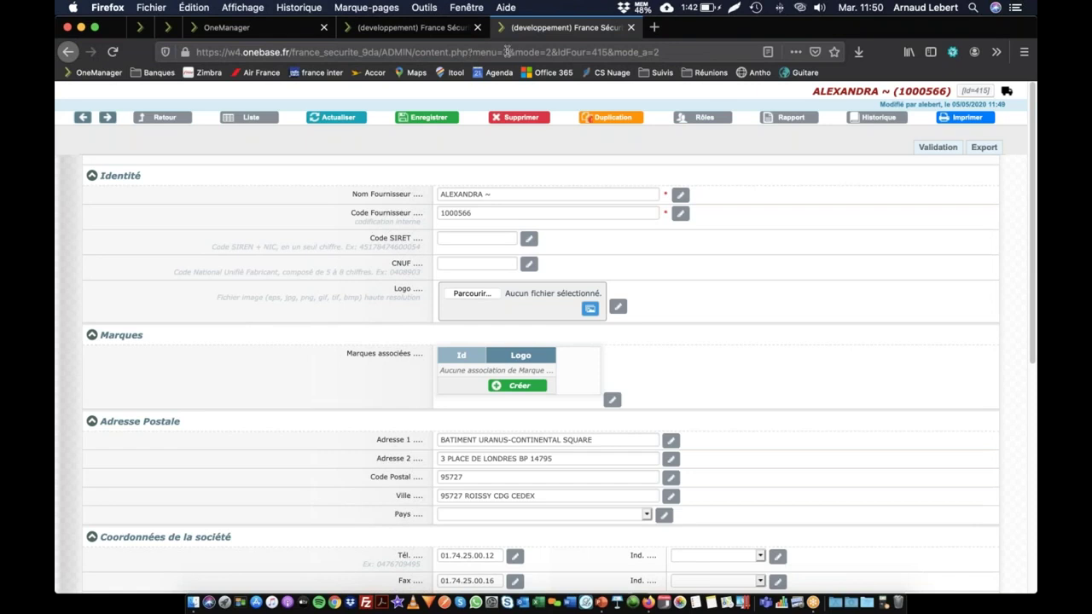
- Copy the original code 1000123 from the supplier's history, restore it as the Code Fournisseur and save the record
{"action": "left_click", "coordinate": [878, 116]}
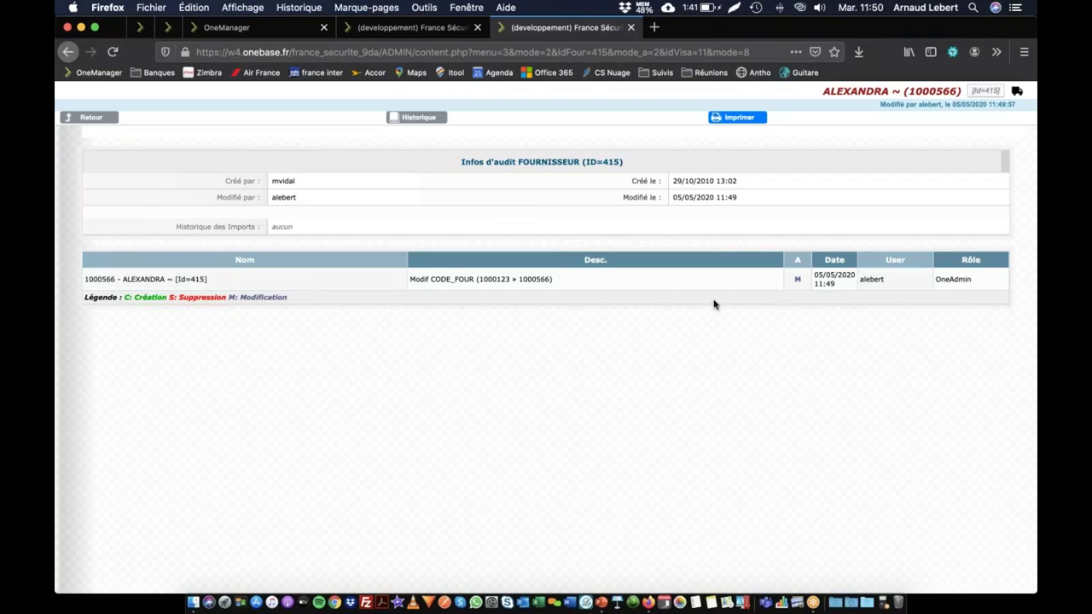
{"action": "double_click", "coordinate": [495, 279]}
{"action": "key", "text": "super+c"}
{"action": "left_click", "coordinate": [81, 117]}
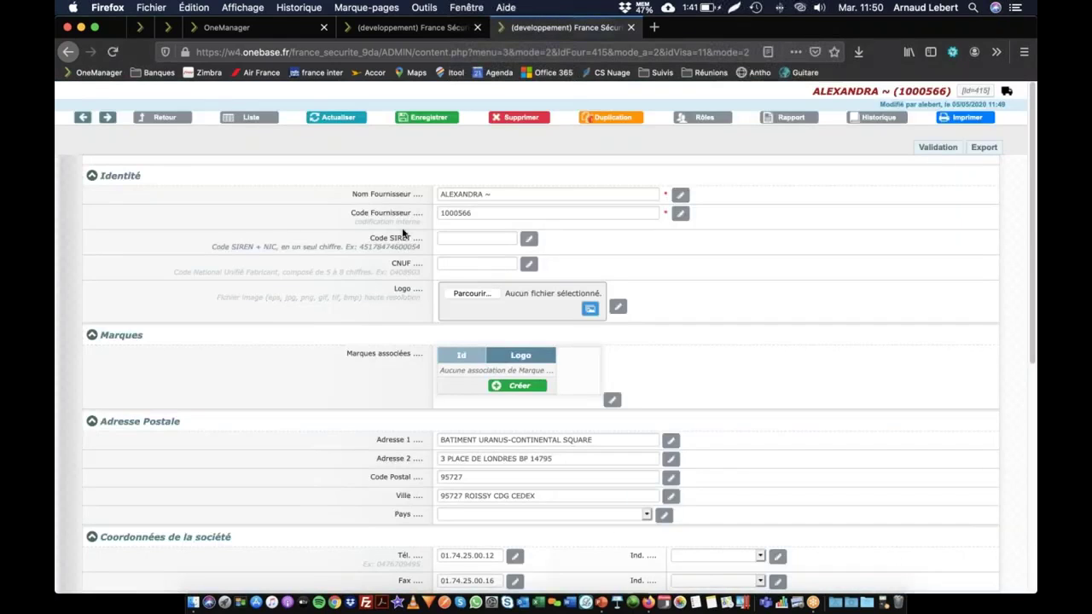
{"action": "double_click", "coordinate": [445, 214]}
{"action": "key", "text": "super+v"}
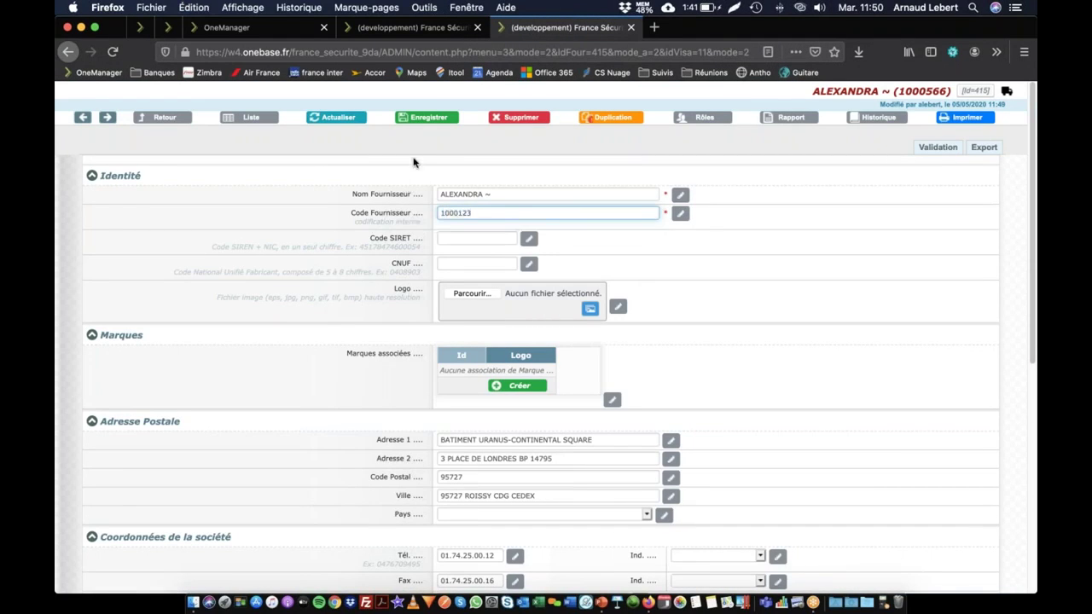
{"action": "left_click", "coordinate": [437, 116]}
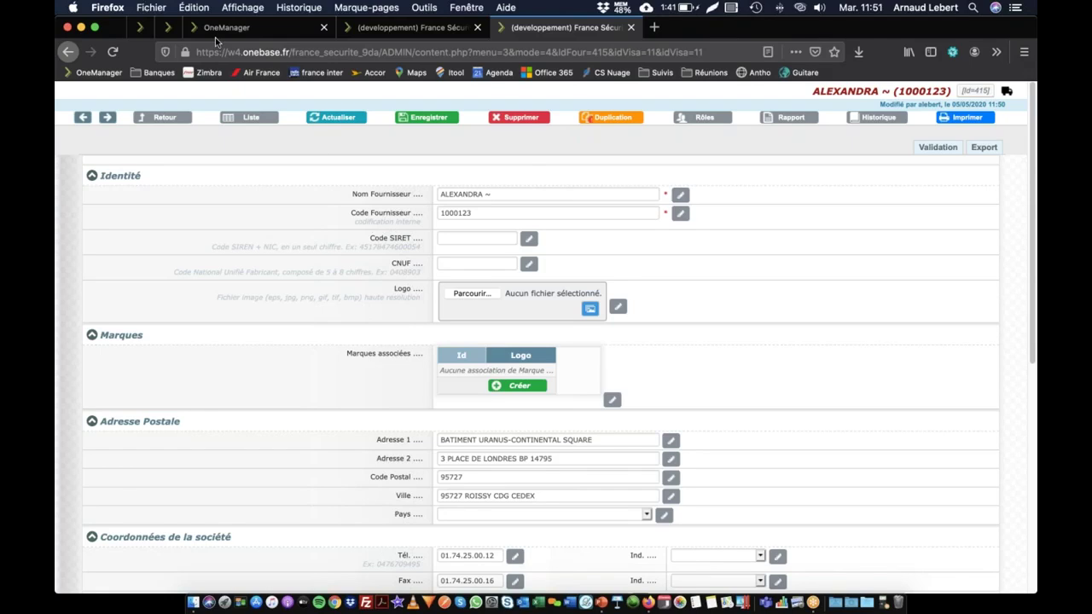
- Return to the Modif Code alert's settings and set its triggering action to Validation to examine the visa and status options
{"action": "left_click", "coordinate": [416, 28]}
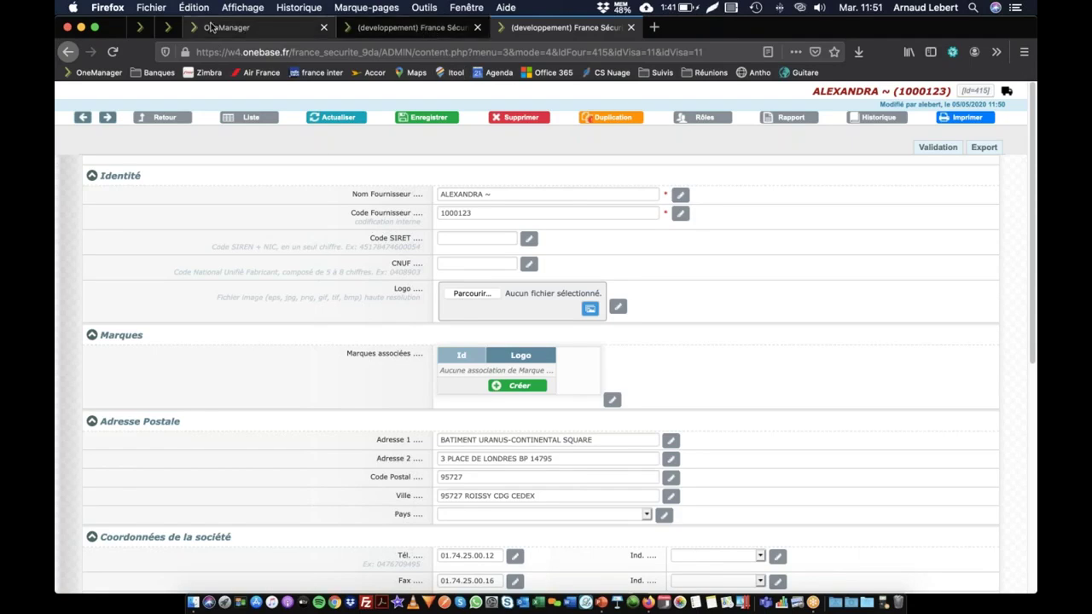
{"action": "scroll", "coordinate": [435, 285], "scroll_direction": "up", "scroll_amount": 5}
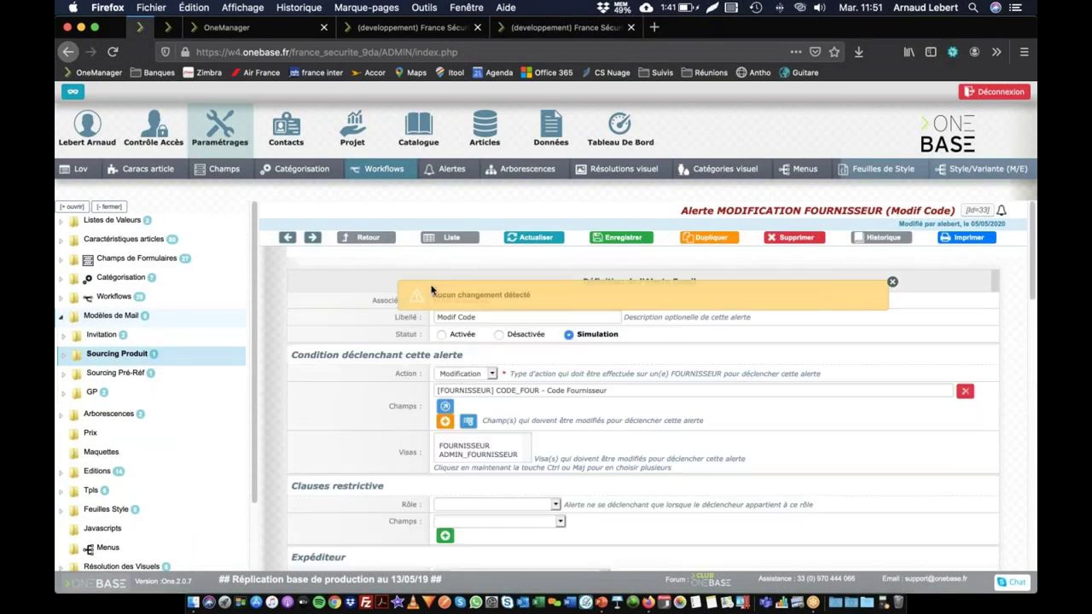
{"action": "left_click", "coordinate": [452, 375]}
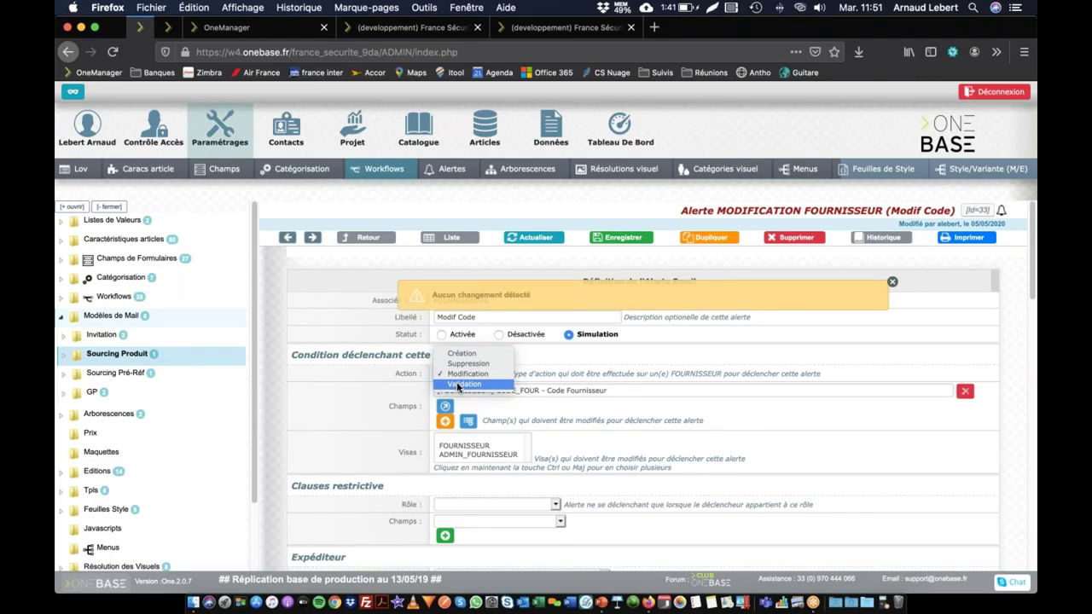
{"action": "left_click", "coordinate": [456, 384]}
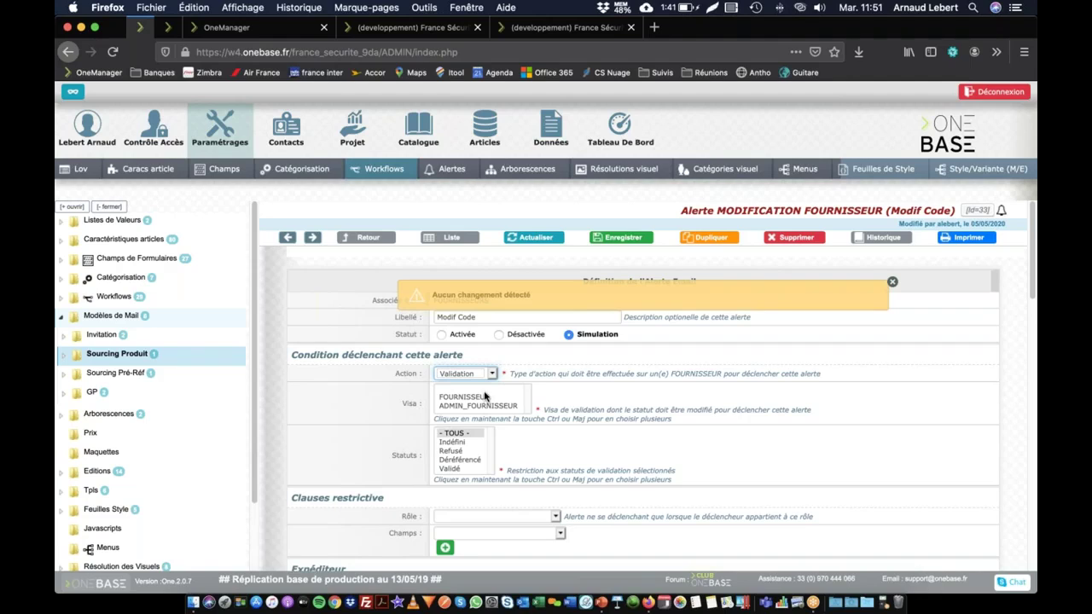
{"action": "left_click", "coordinate": [573, 401]}
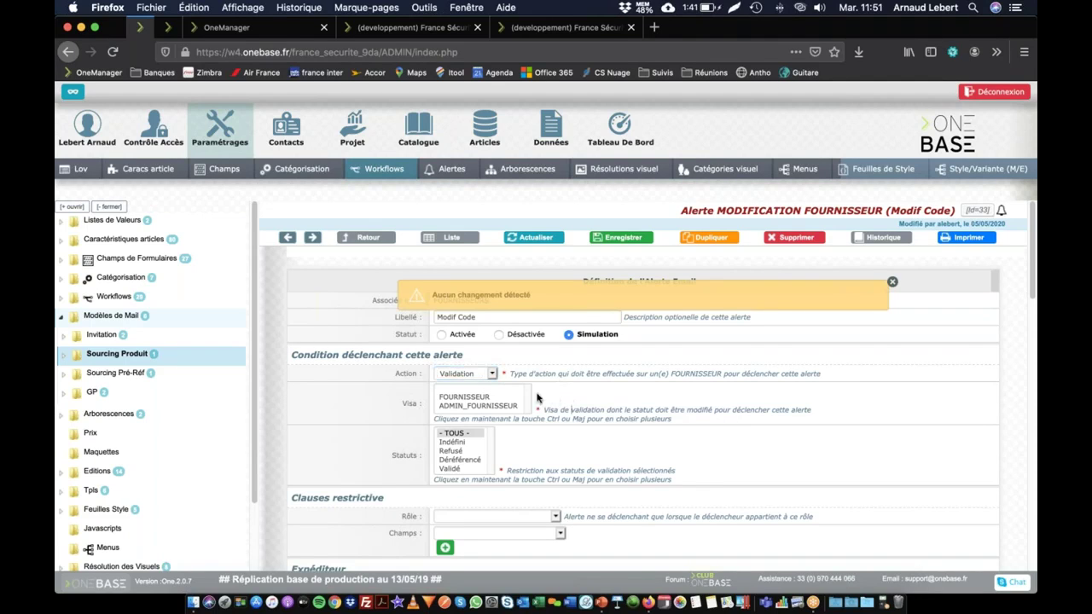
- Open the list of e-mail alerts and review the alerts grouped by entity, with their triggering actions and roles
{"action": "left_click", "coordinate": [459, 170]}
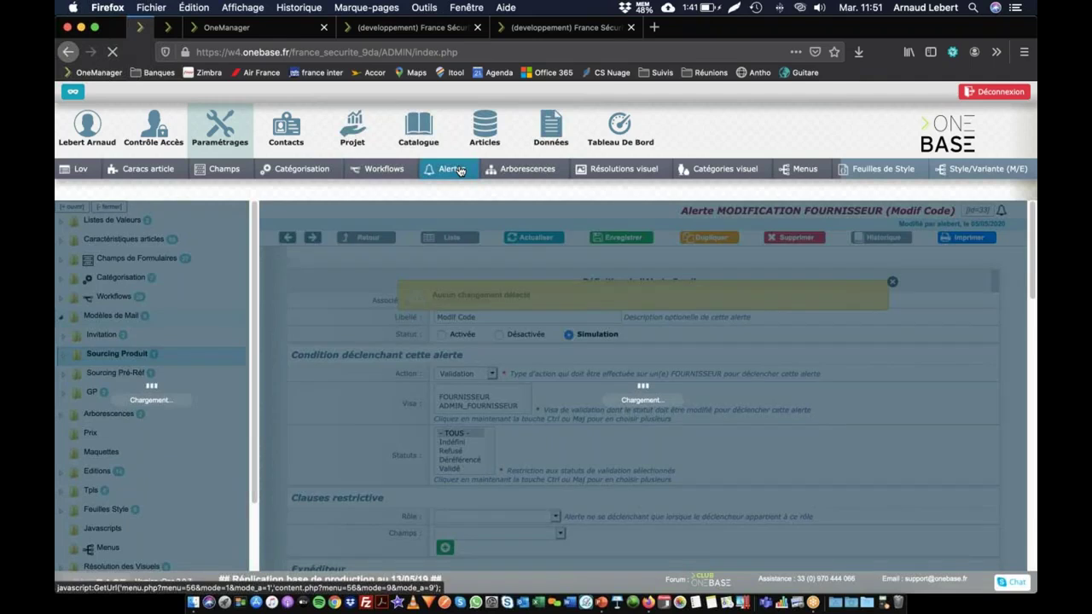
{"action": "scroll", "coordinate": [429, 350], "scroll_direction": "down", "scroll_amount": 5}
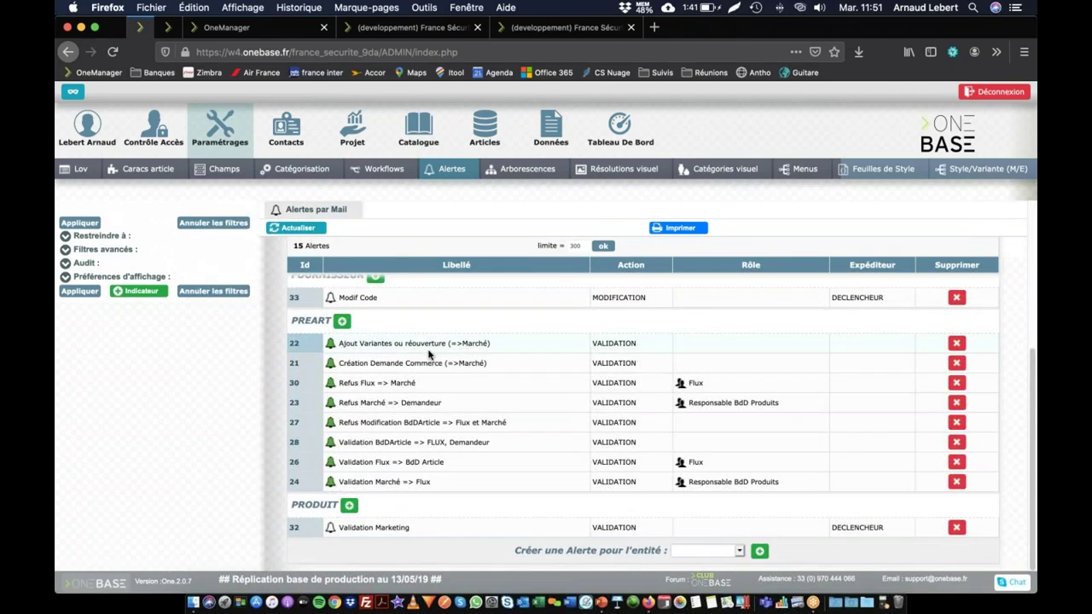
{"action": "scroll", "coordinate": [422, 465], "scroll_direction": "up", "scroll_amount": 5}
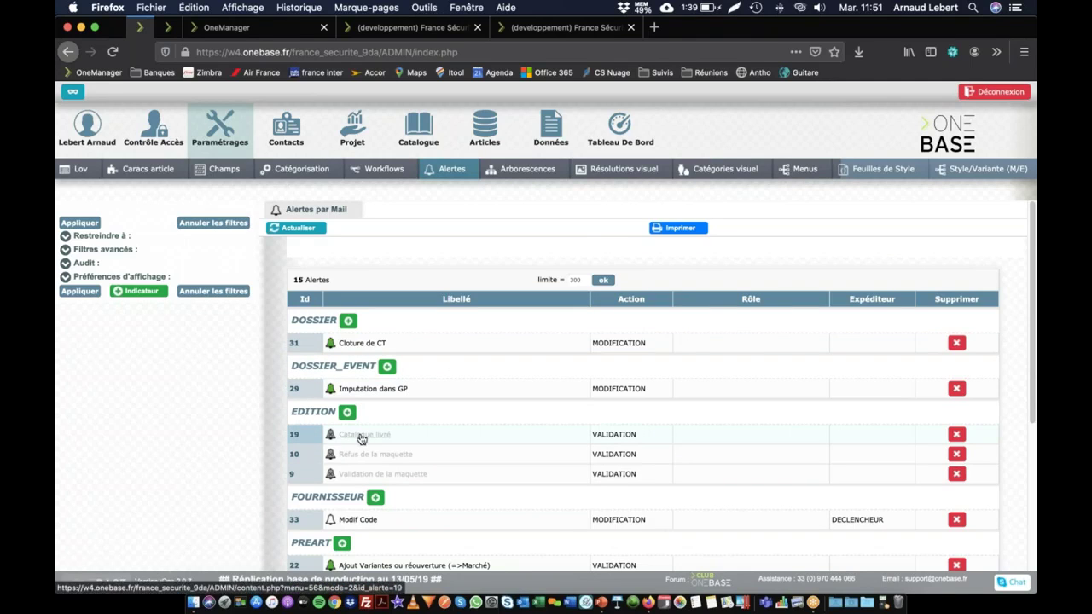
{"action": "scroll", "coordinate": [361, 439], "scroll_direction": "down", "scroll_amount": 4}
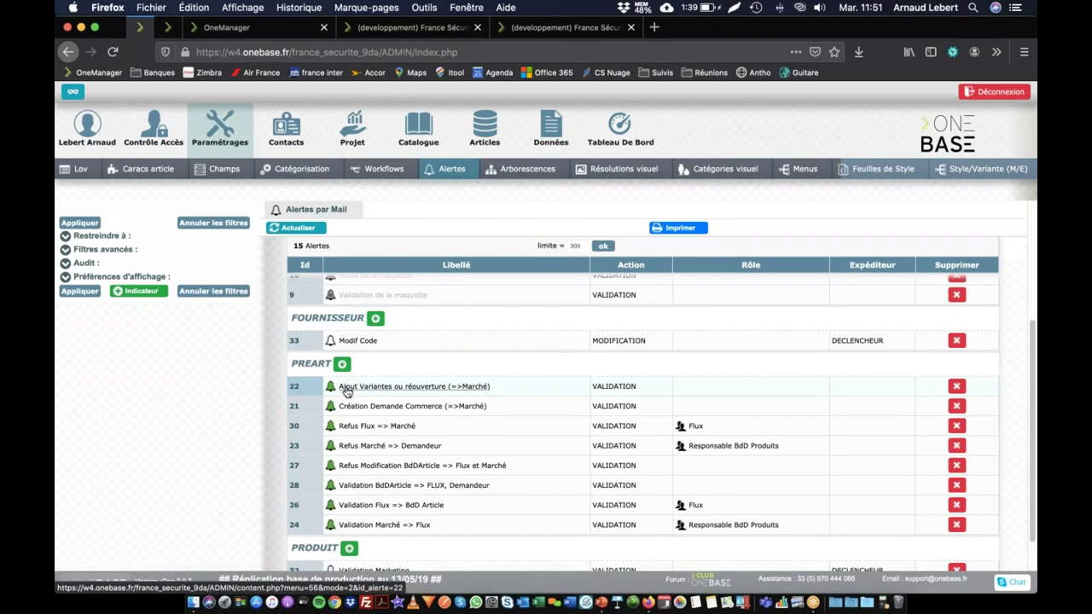
{"action": "scroll", "coordinate": [458, 472], "scroll_direction": "up", "scroll_amount": 1}
{"action": "scroll", "coordinate": [458, 472], "scroll_direction": "down", "scroll_amount": 1}
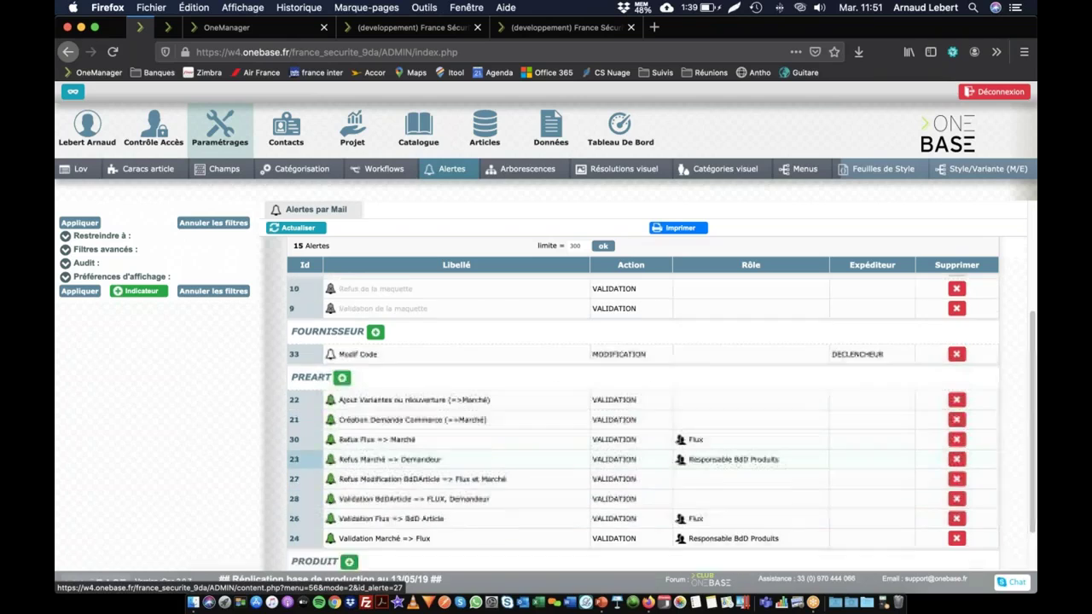
{"action": "scroll", "coordinate": [383, 442], "scroll_direction": "up", "scroll_amount": 5}
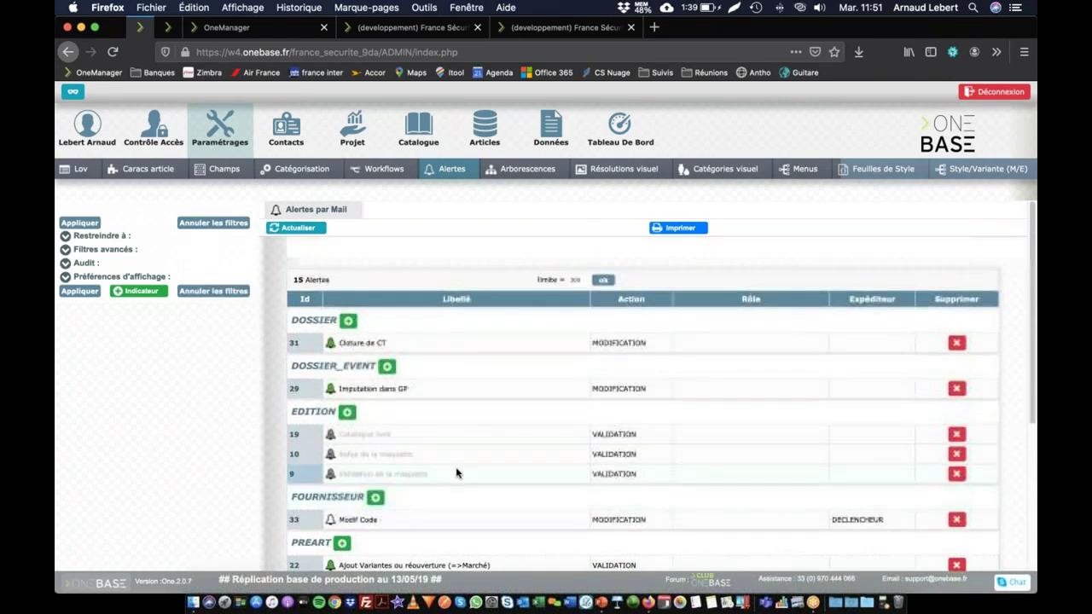
{"action": "scroll", "coordinate": [386, 452], "scroll_direction": "down", "scroll_amount": 3}
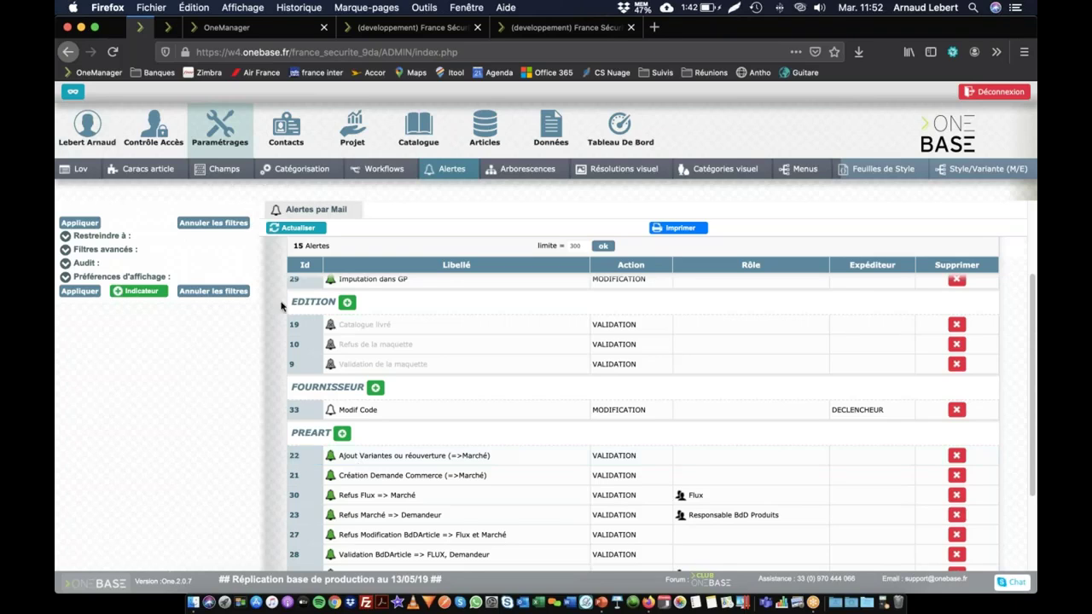
- Open the FOURNISSEUR alert Modif Code and examine its mail message tags and the reference of available dynamic content zones
{"action": "left_click", "coordinate": [359, 411]}
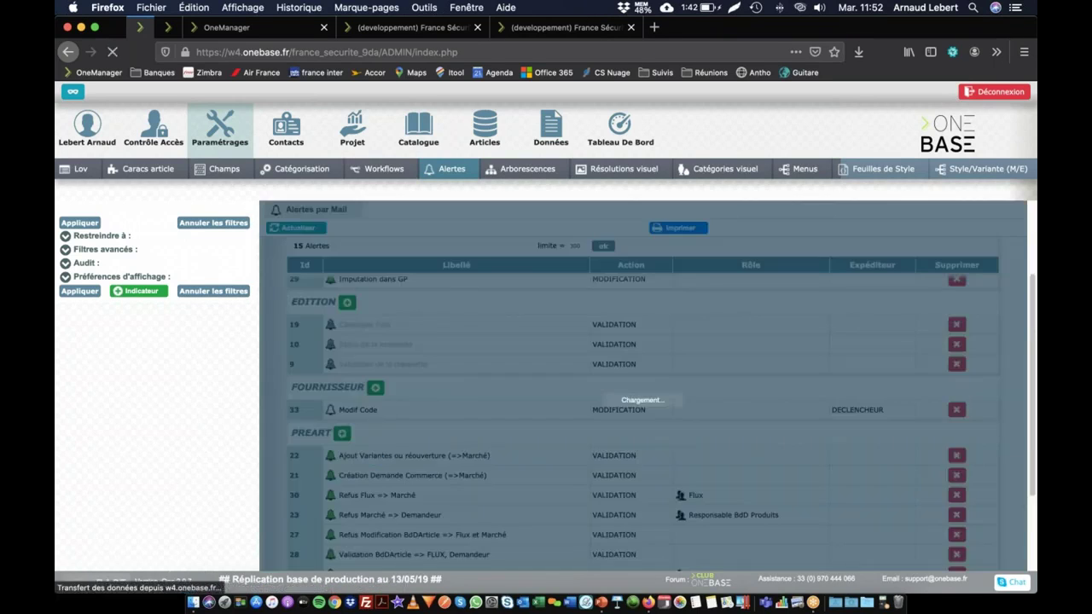
{"action": "scroll", "coordinate": [364, 415], "scroll_direction": "down", "scroll_amount": 5}
{"action": "scroll", "coordinate": [456, 335], "scroll_direction": "up", "scroll_amount": 3}
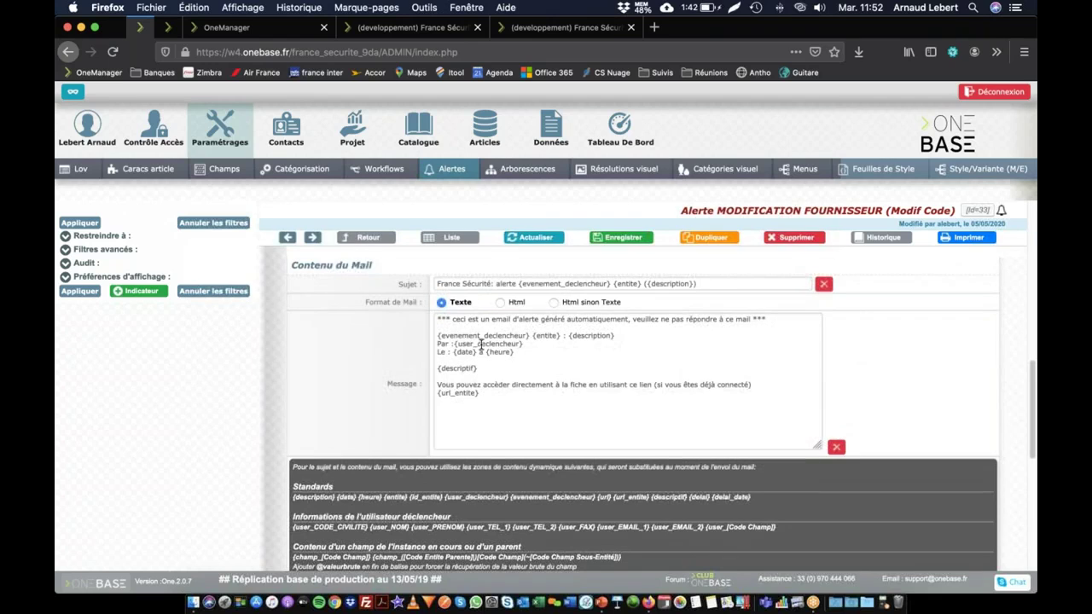
{"action": "left_click_drag", "start_coordinate": [458, 336], "coordinate": [537, 351]}
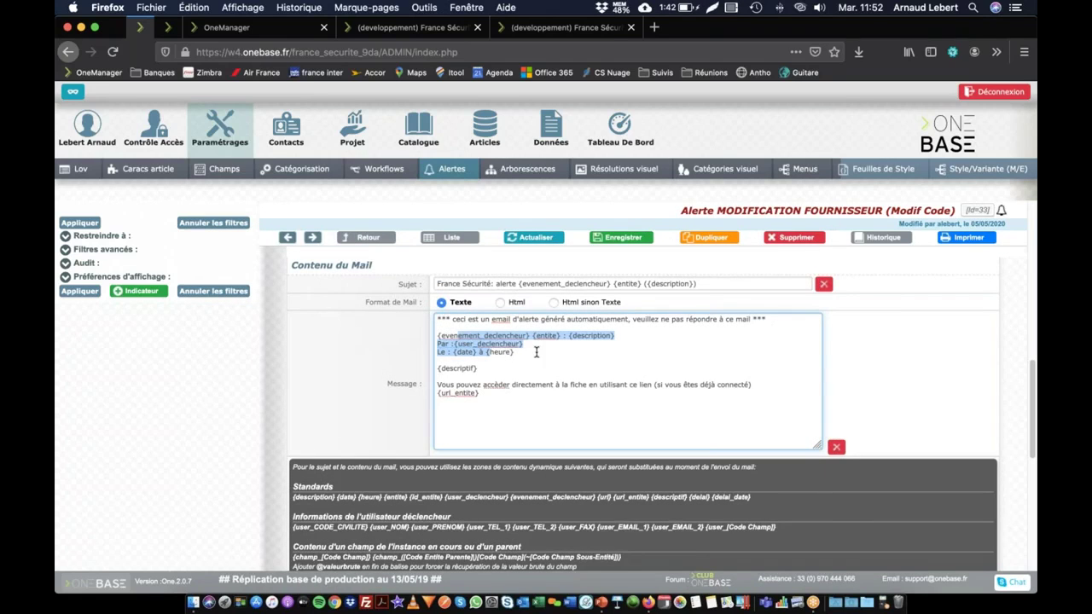
{"action": "left_click", "coordinate": [530, 358]}
{"action": "scroll", "coordinate": [300, 339], "scroll_direction": "down", "scroll_amount": 4}
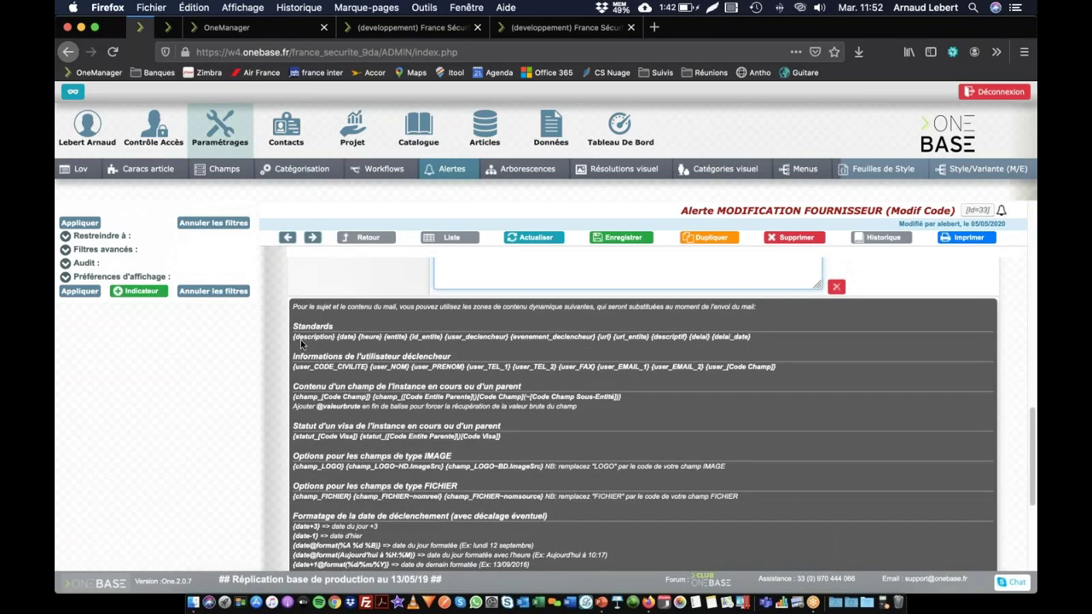
{"action": "scroll", "coordinate": [368, 425], "scroll_direction": "down", "scroll_amount": 5}
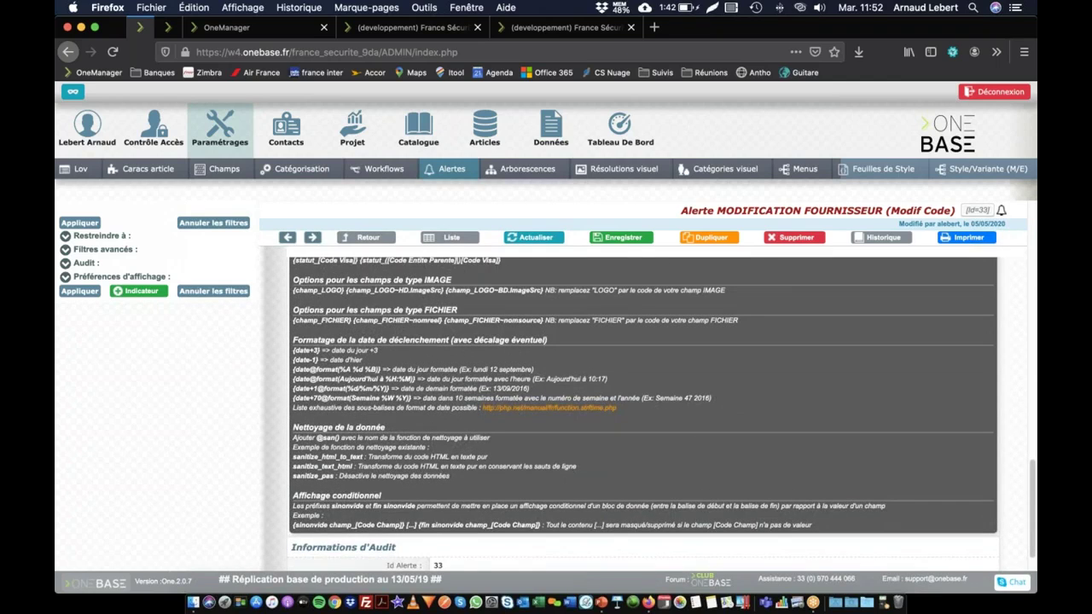
{"action": "scroll", "coordinate": [365, 424], "scroll_direction": "up", "scroll_amount": 9}
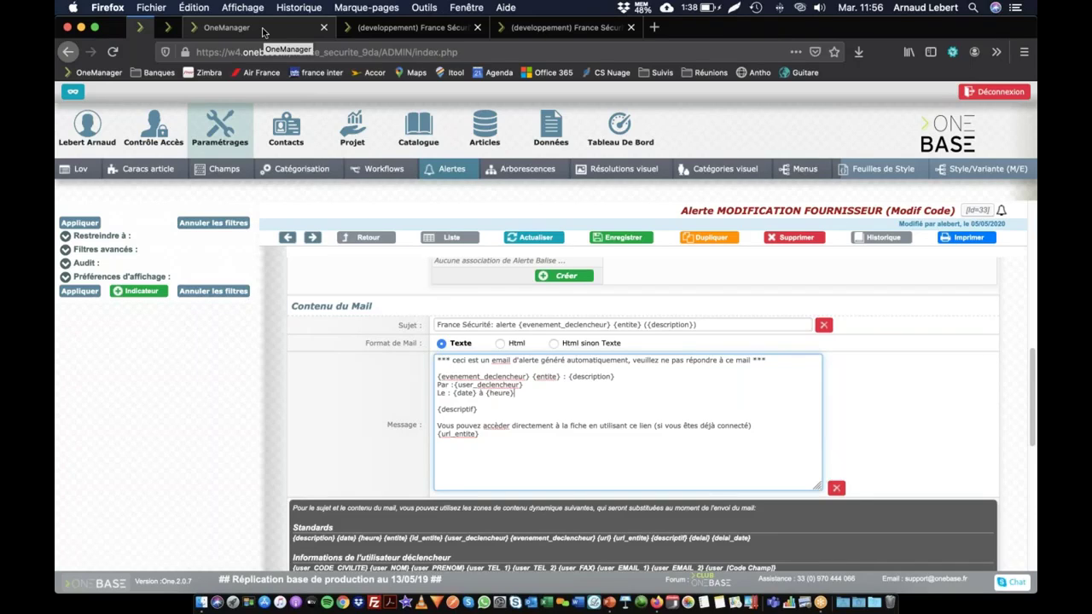
- Open the user preferences in a new browser tab and examine the Alertes email ou News letter and Recevoir mes alertes options
{"action": "left_click", "coordinate": [87, 128]}
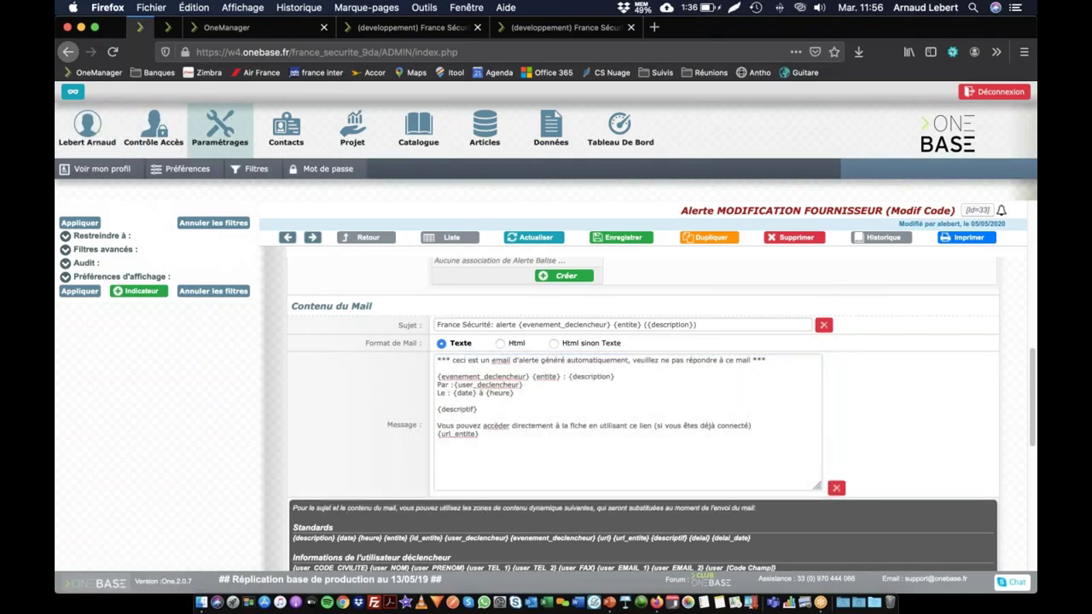
{"action": "left_click", "coordinate": [171, 171]}
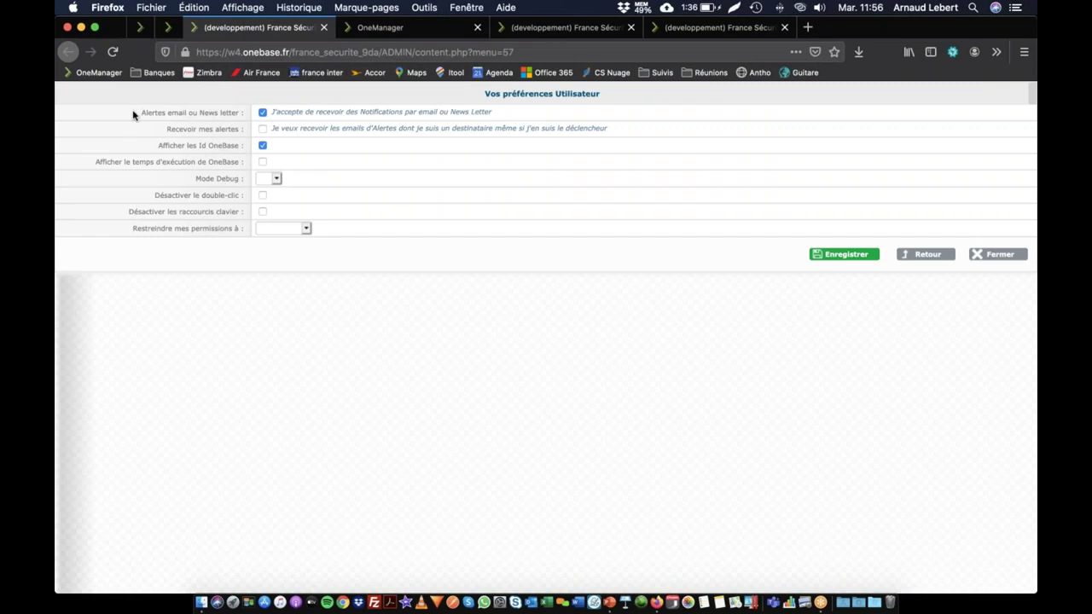
{"action": "left_click_drag", "start_coordinate": [134, 114], "coordinate": [245, 113]}
{"action": "left_click_drag", "start_coordinate": [137, 113], "coordinate": [234, 109]}
{"action": "left_click", "coordinate": [296, 113]}
{"action": "left_click_drag", "start_coordinate": [197, 129], "coordinate": [238, 129]}
{"action": "left_click", "coordinate": [239, 129]}
{"action": "left_click_drag", "start_coordinate": [189, 130], "coordinate": [237, 132]}
{"action": "left_click", "coordinate": [237, 132]}
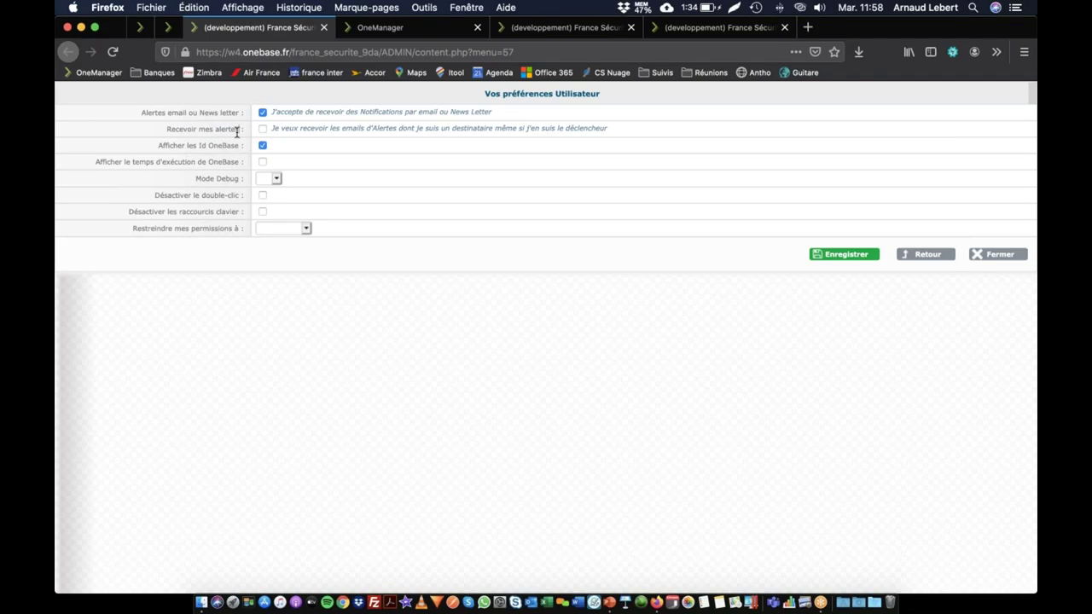
- Recheck the Alertes email ou News letter preference label and return to the browser tab with the Modif Code alert
{"action": "double_click", "coordinate": [150, 112]}
{"action": "left_click", "coordinate": [175, 112]}
{"action": "double_click", "coordinate": [177, 112]}
{"action": "left_click", "coordinate": [179, 119]}
{"action": "left_click", "coordinate": [141, 31]}
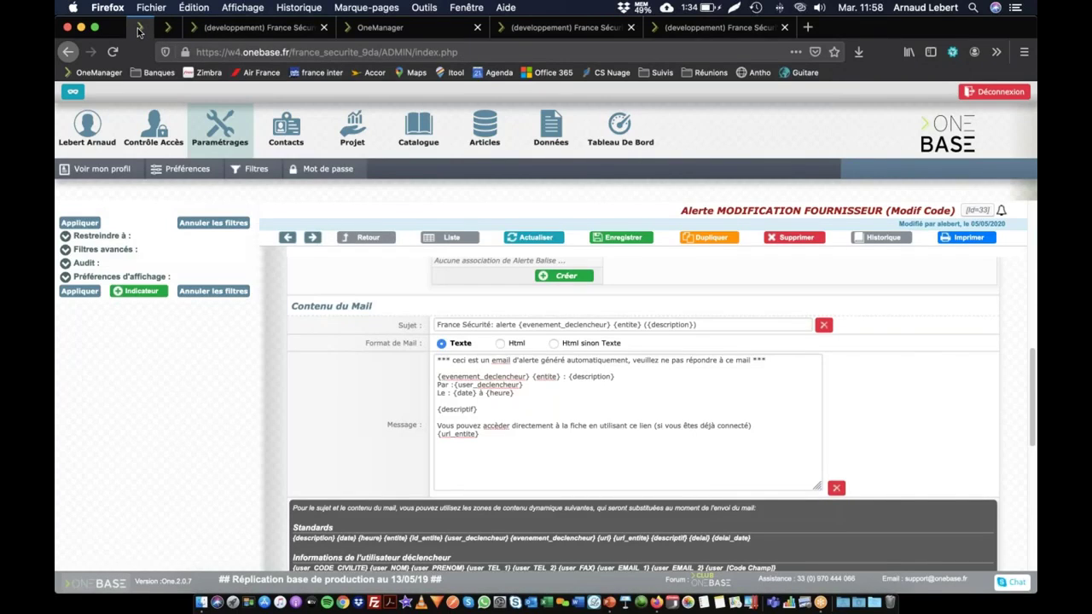